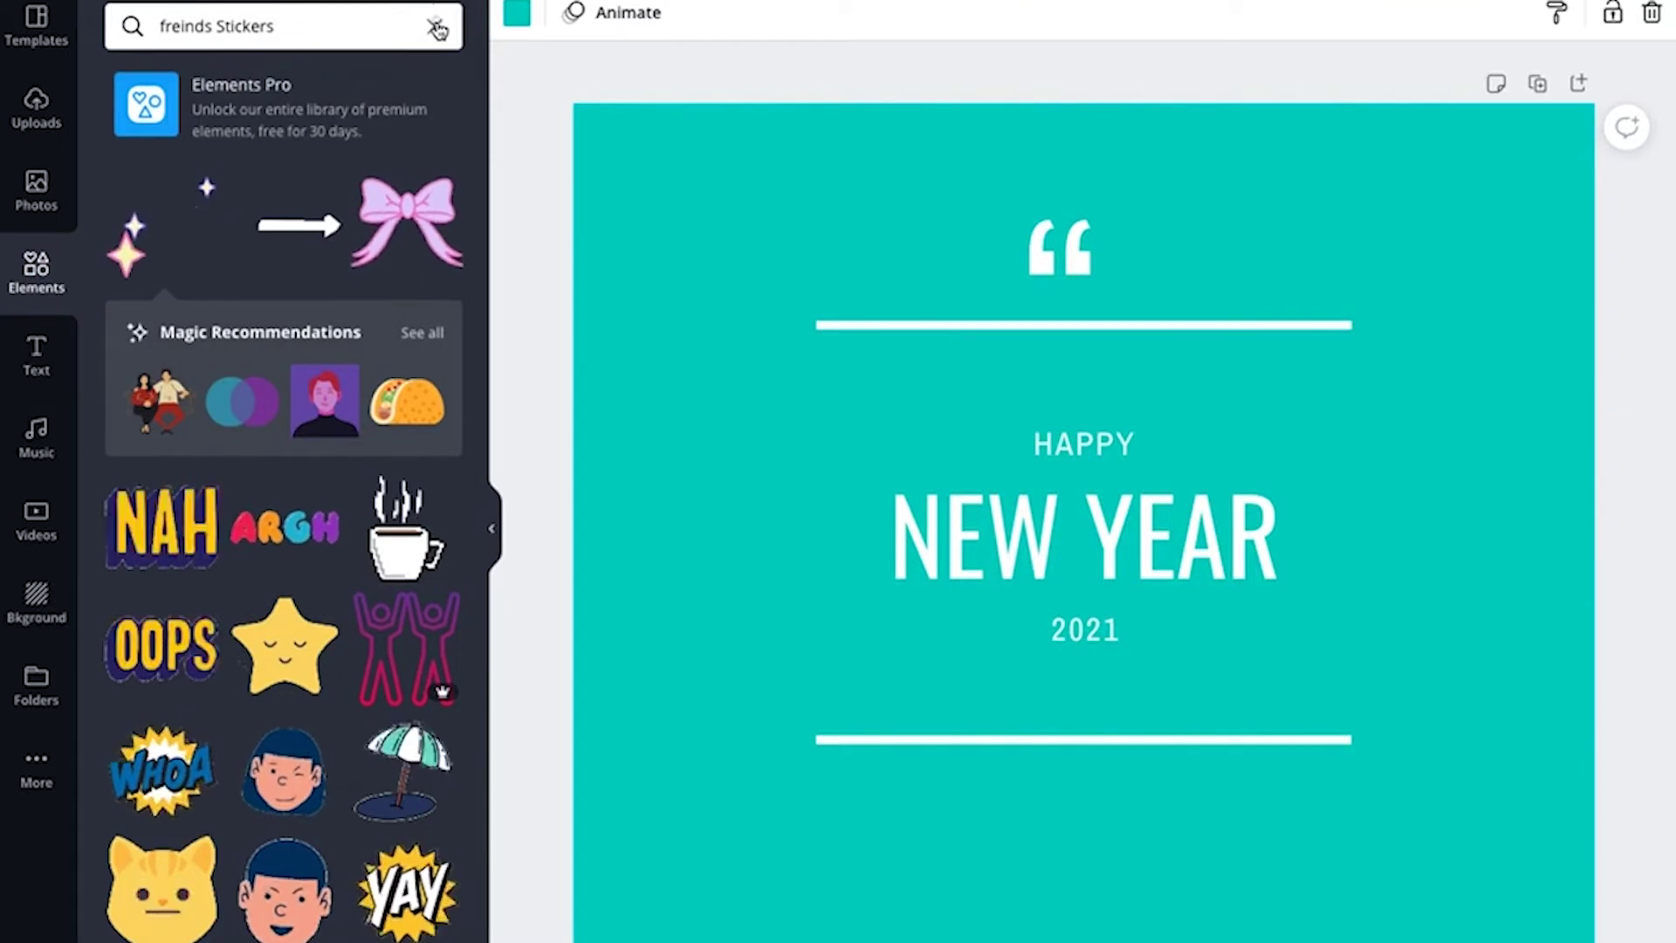
Step: Clear the sticker search, add a circle from the basic shapes and centre it behind the HAPPY NEW YEAR 2021 text
click(436, 28)
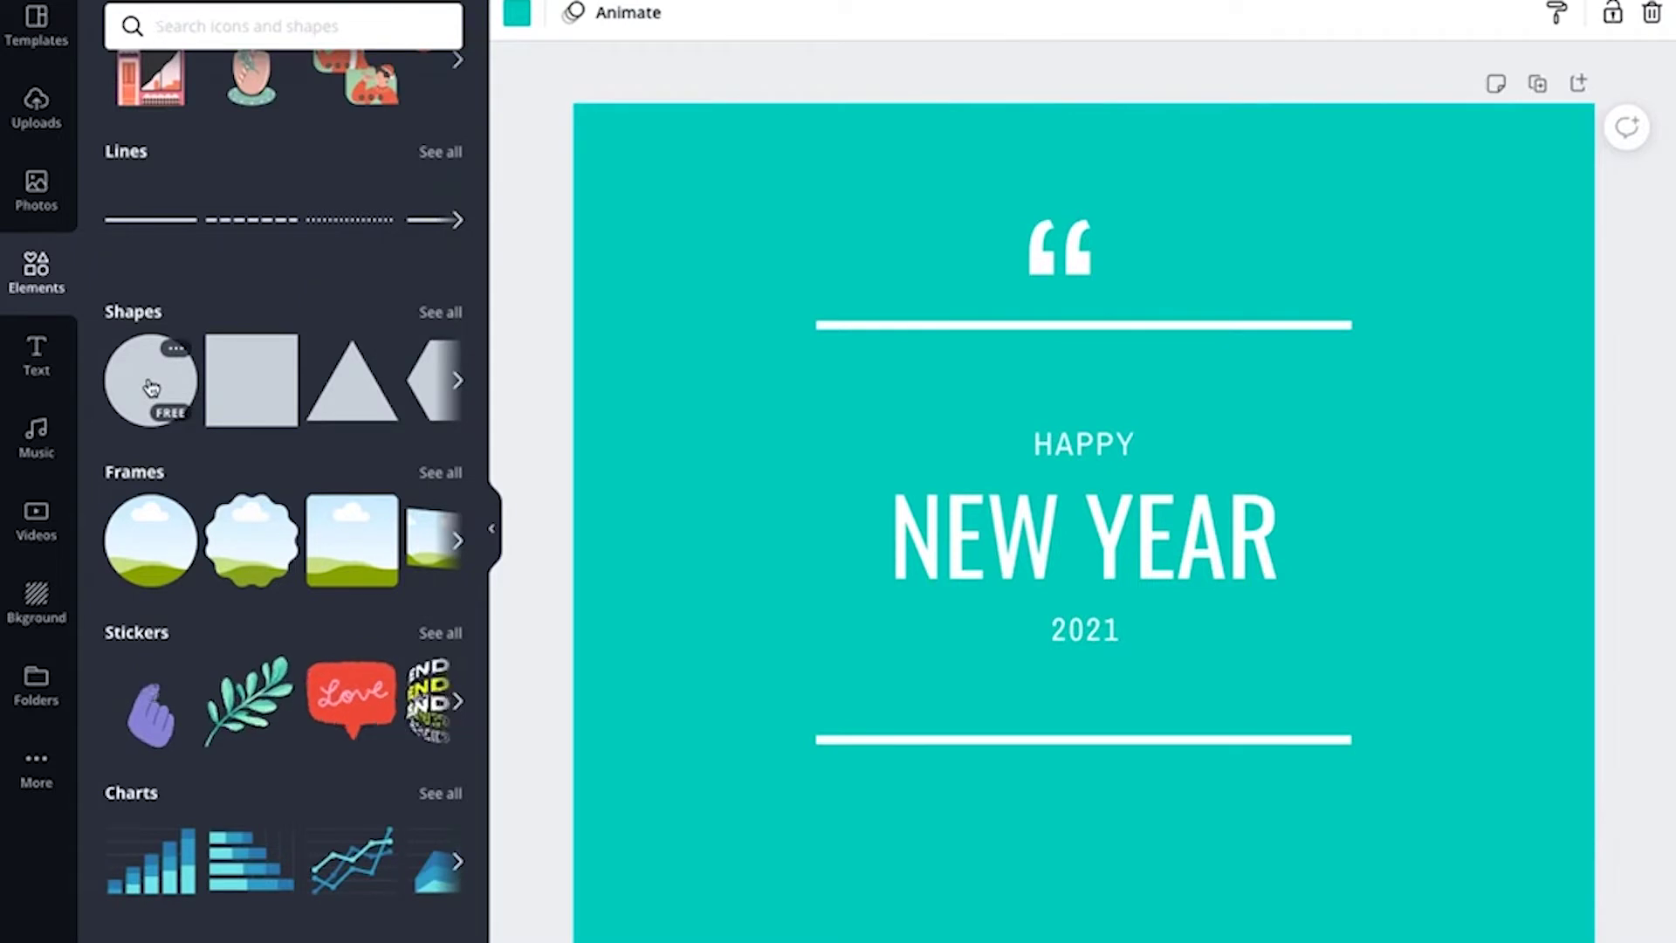
drag(151, 388, 914, 473)
drag(1055, 666, 1033, 534)
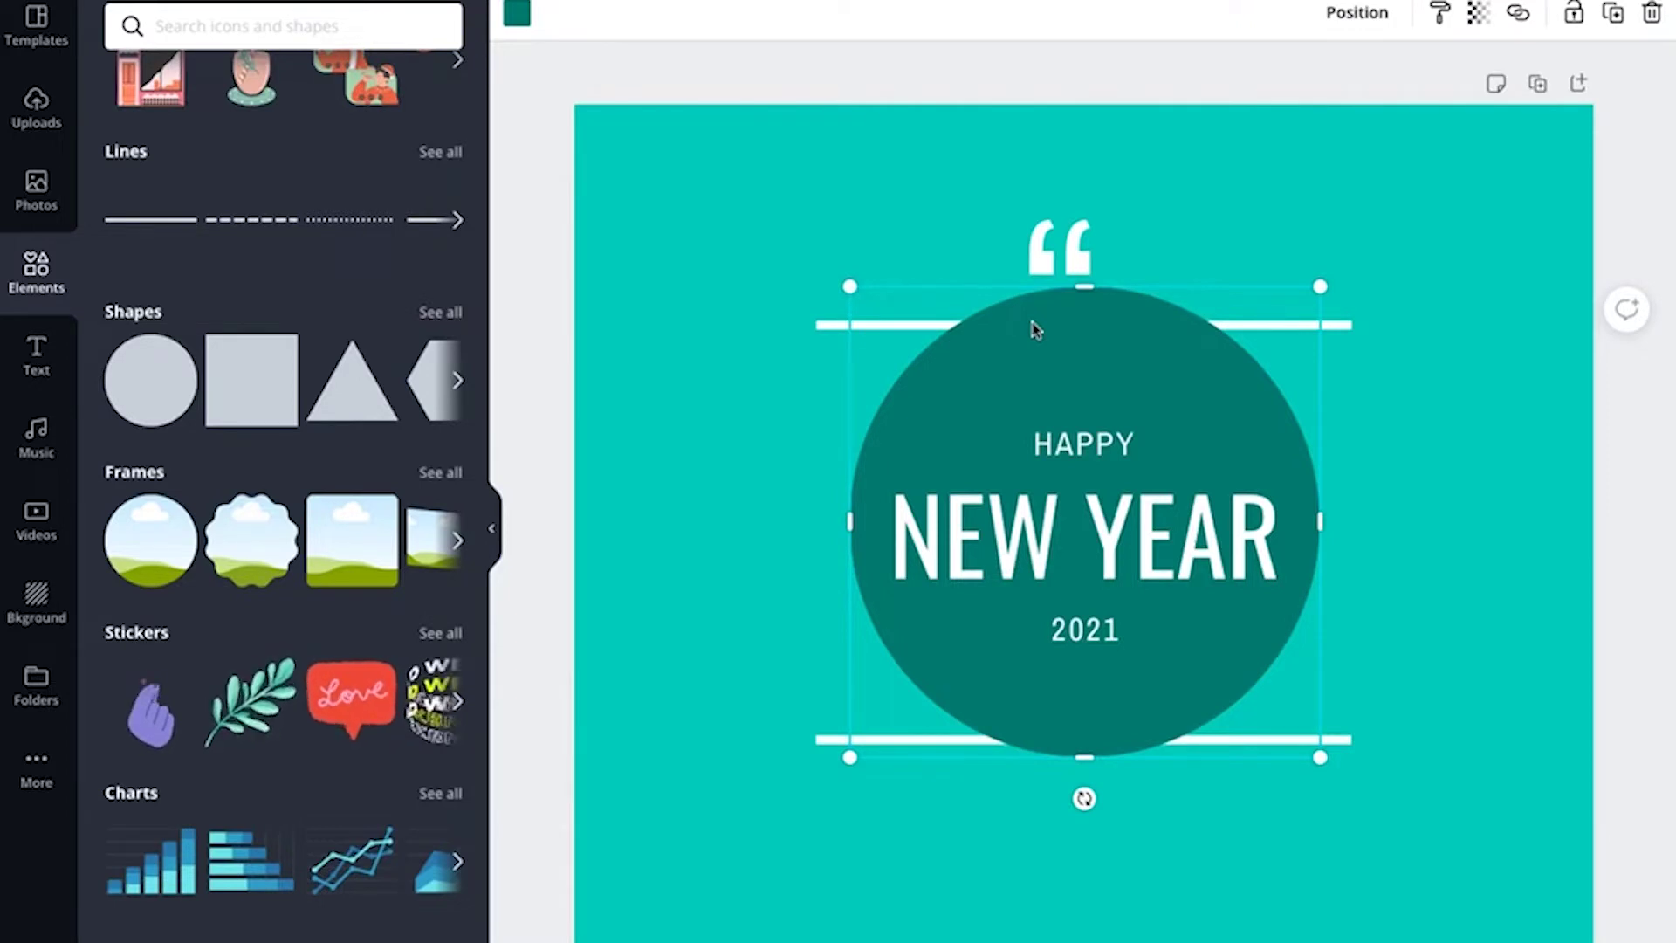
click(630, 225)
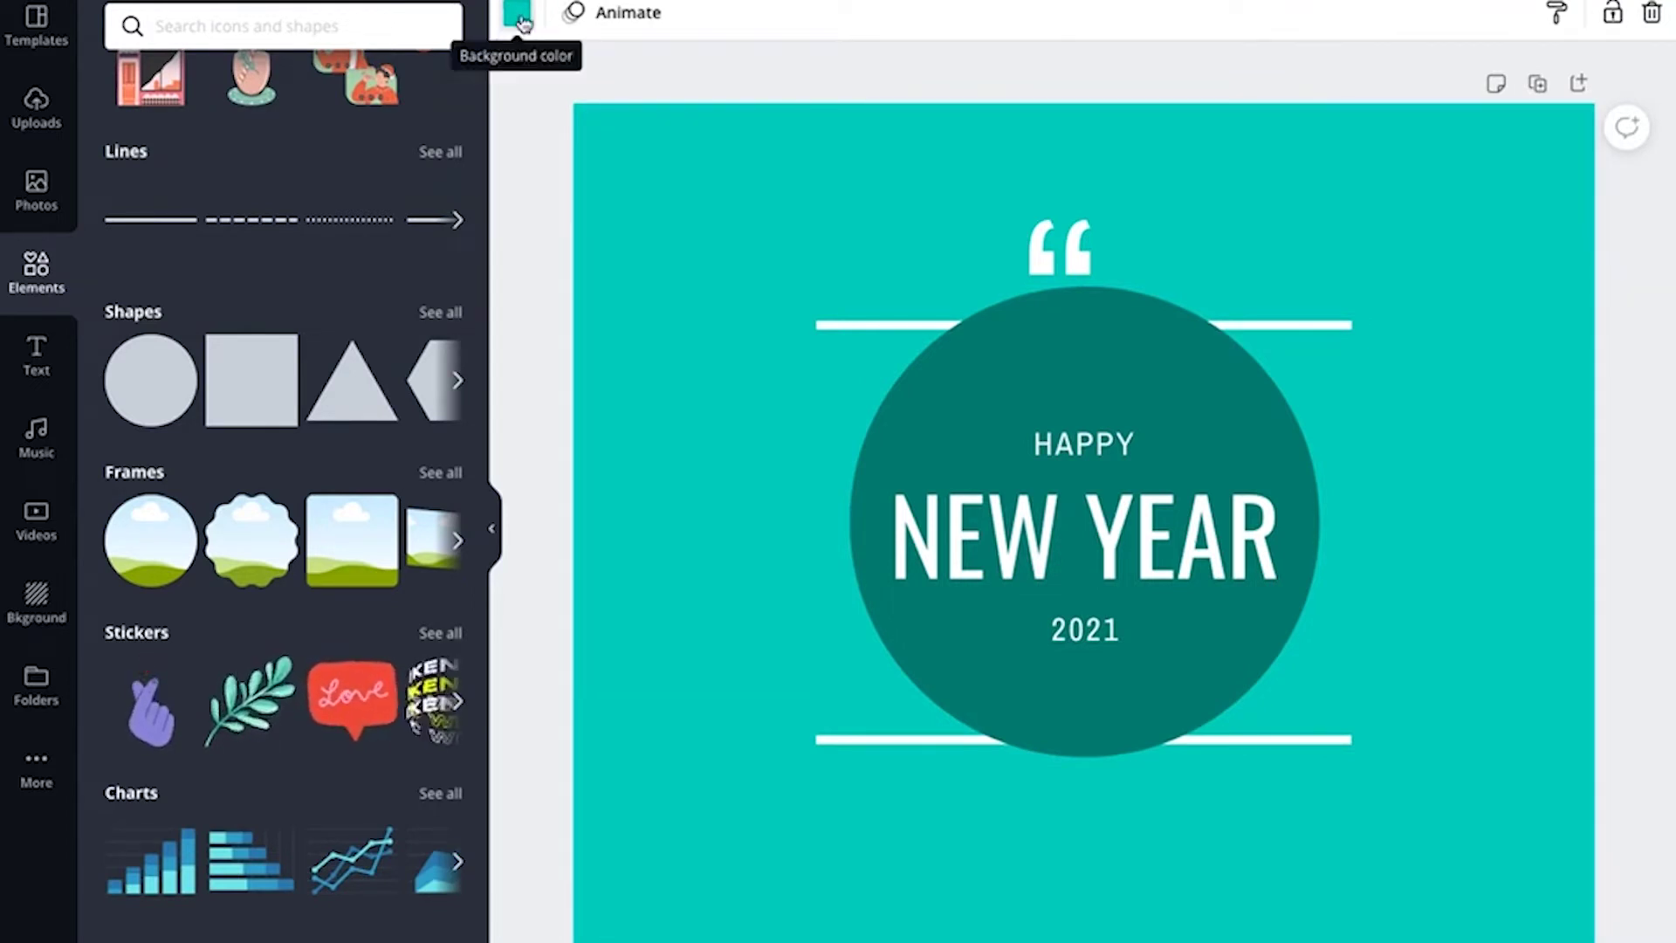
click(1028, 384)
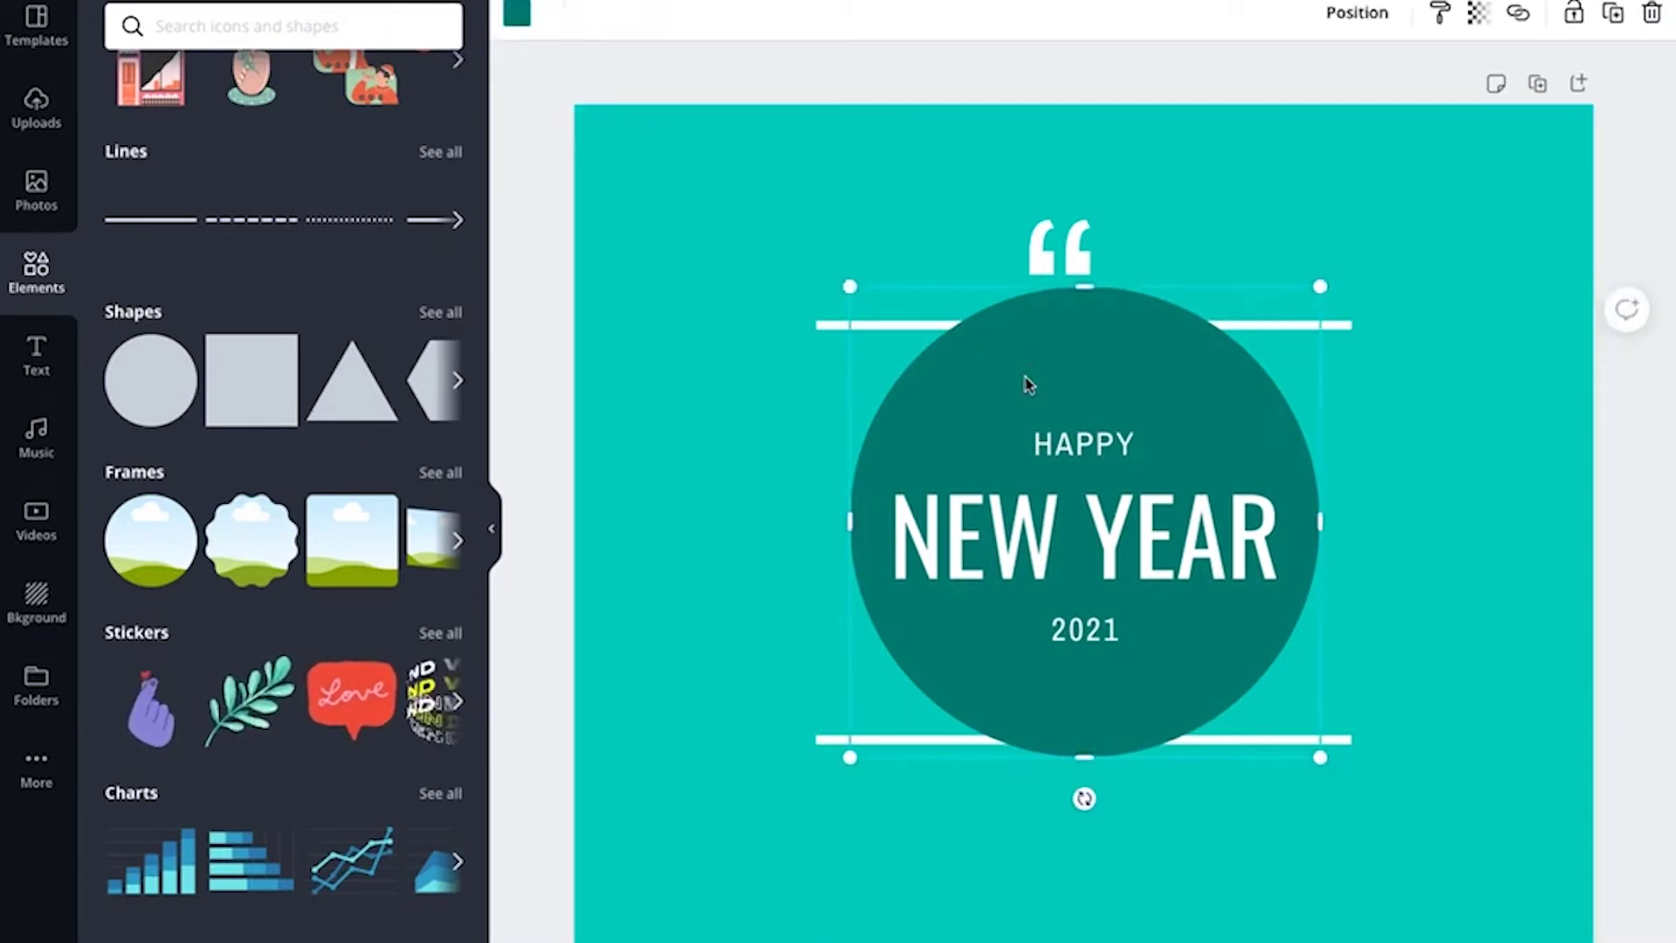
click(673, 269)
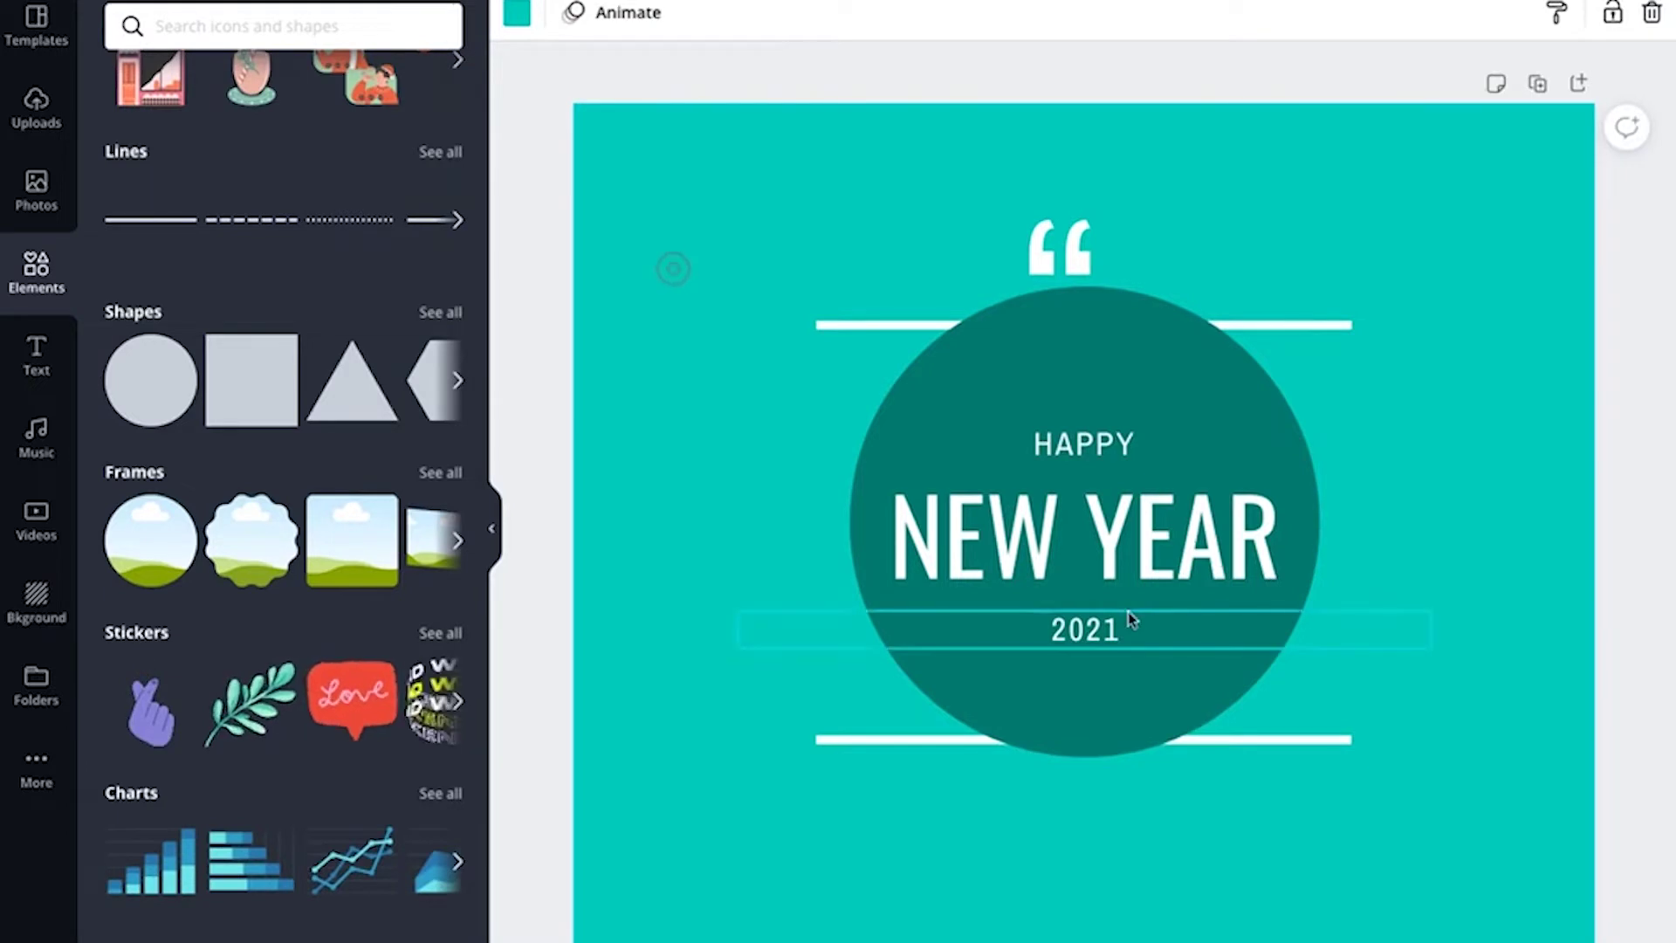
click(1141, 356)
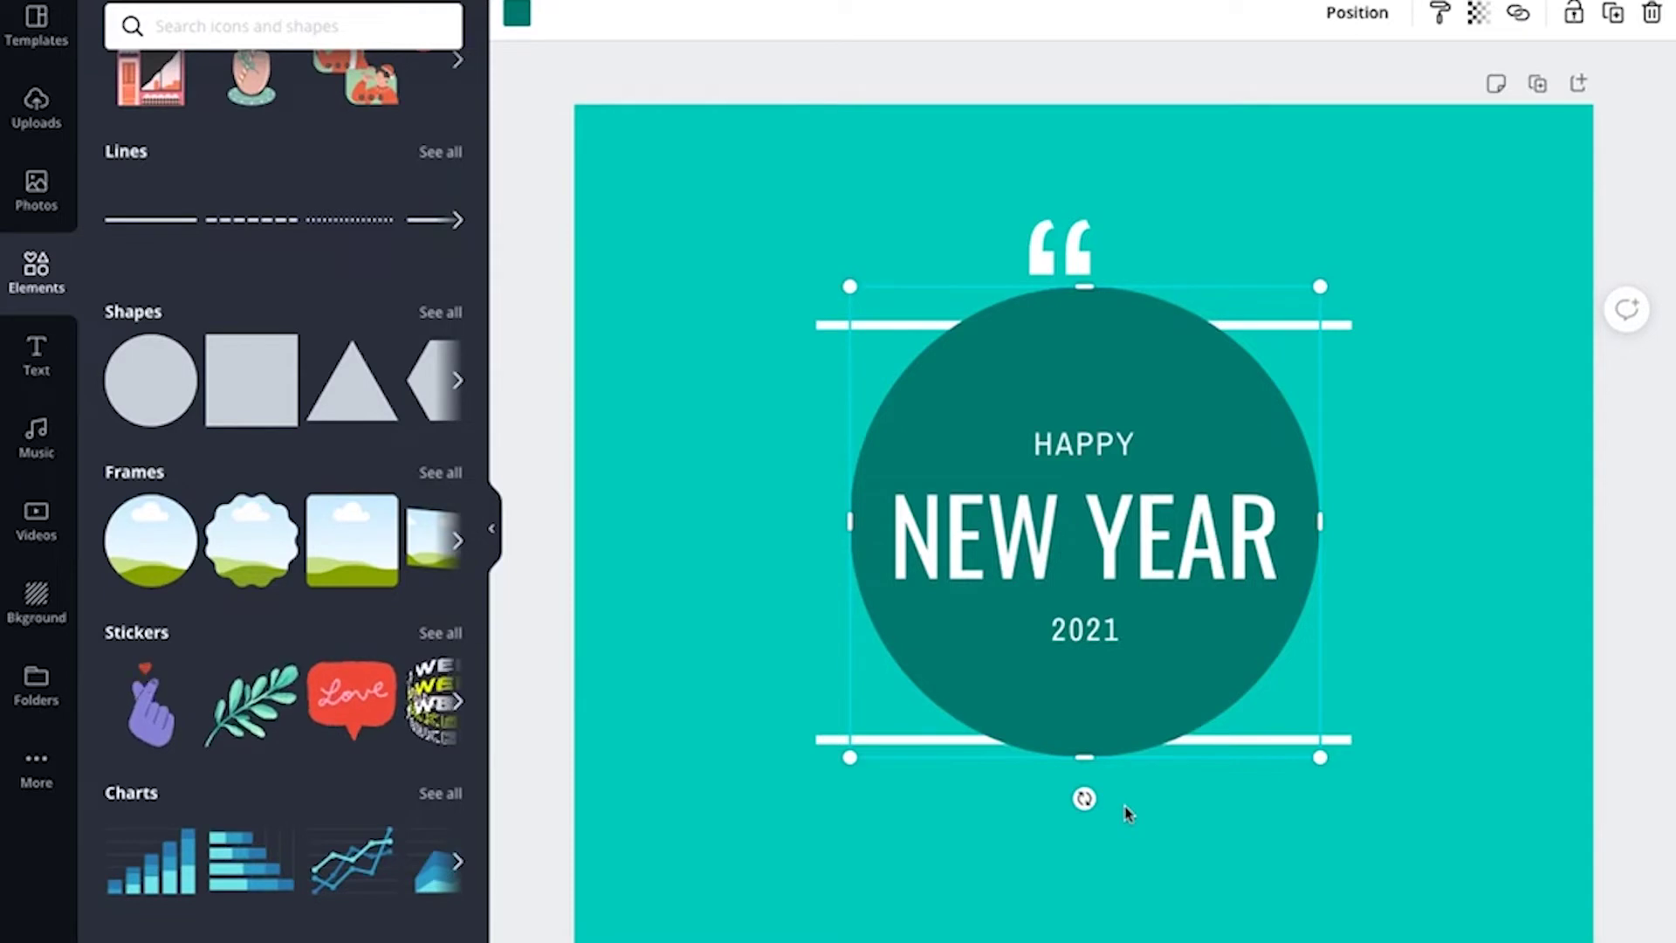
click(677, 556)
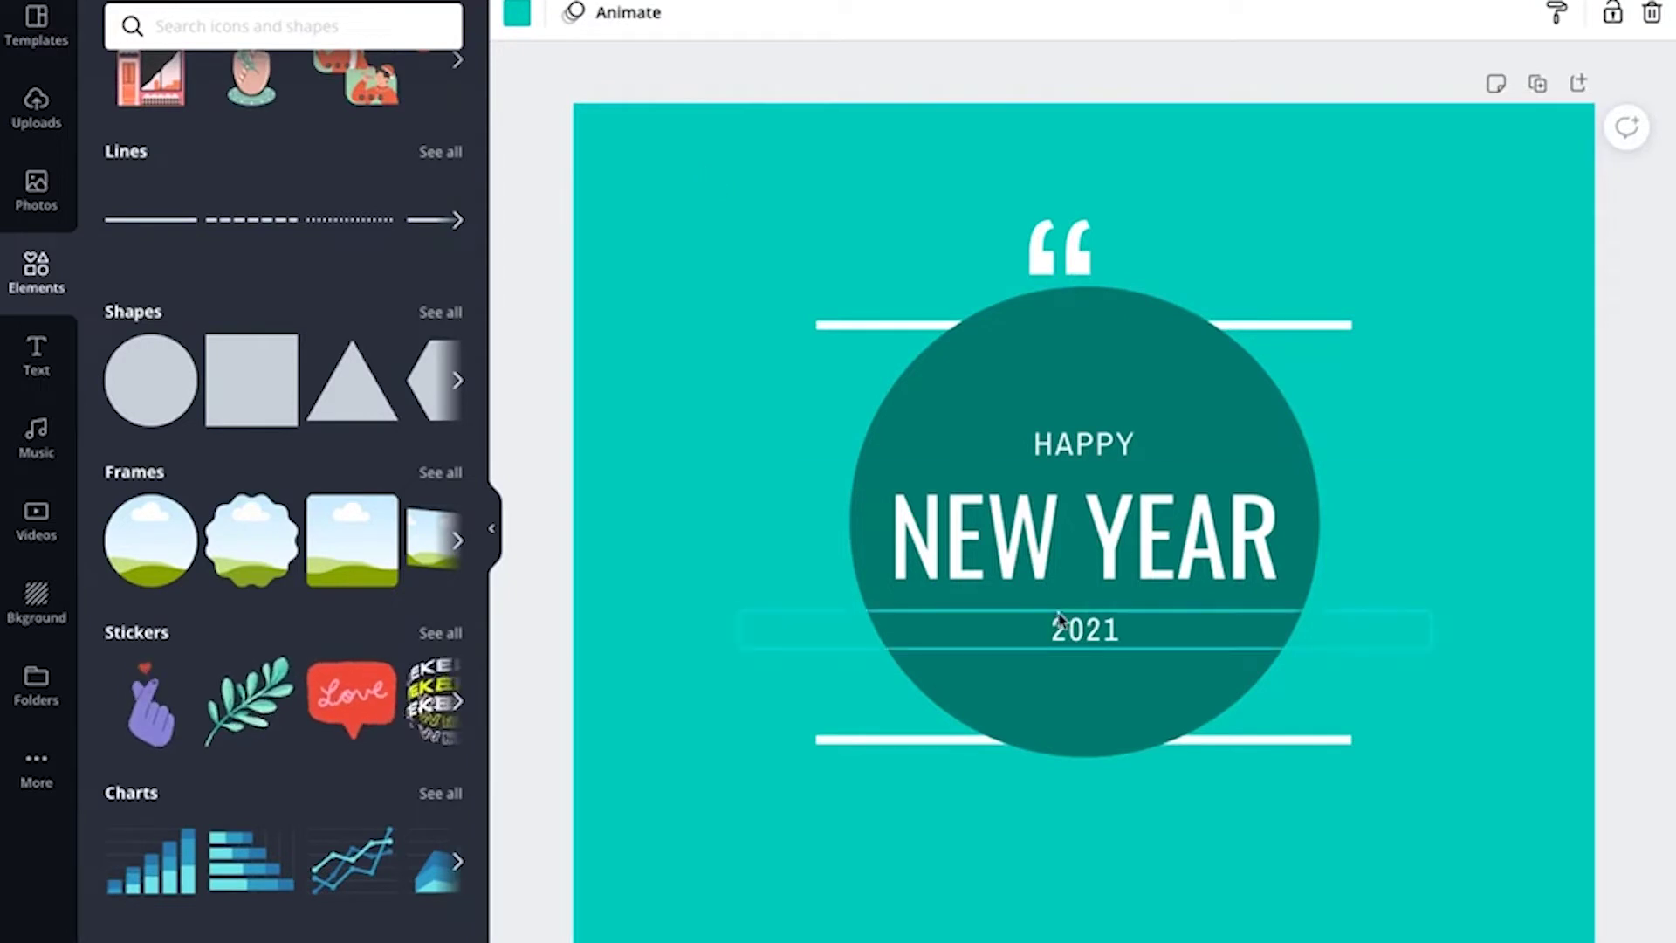
click(1164, 382)
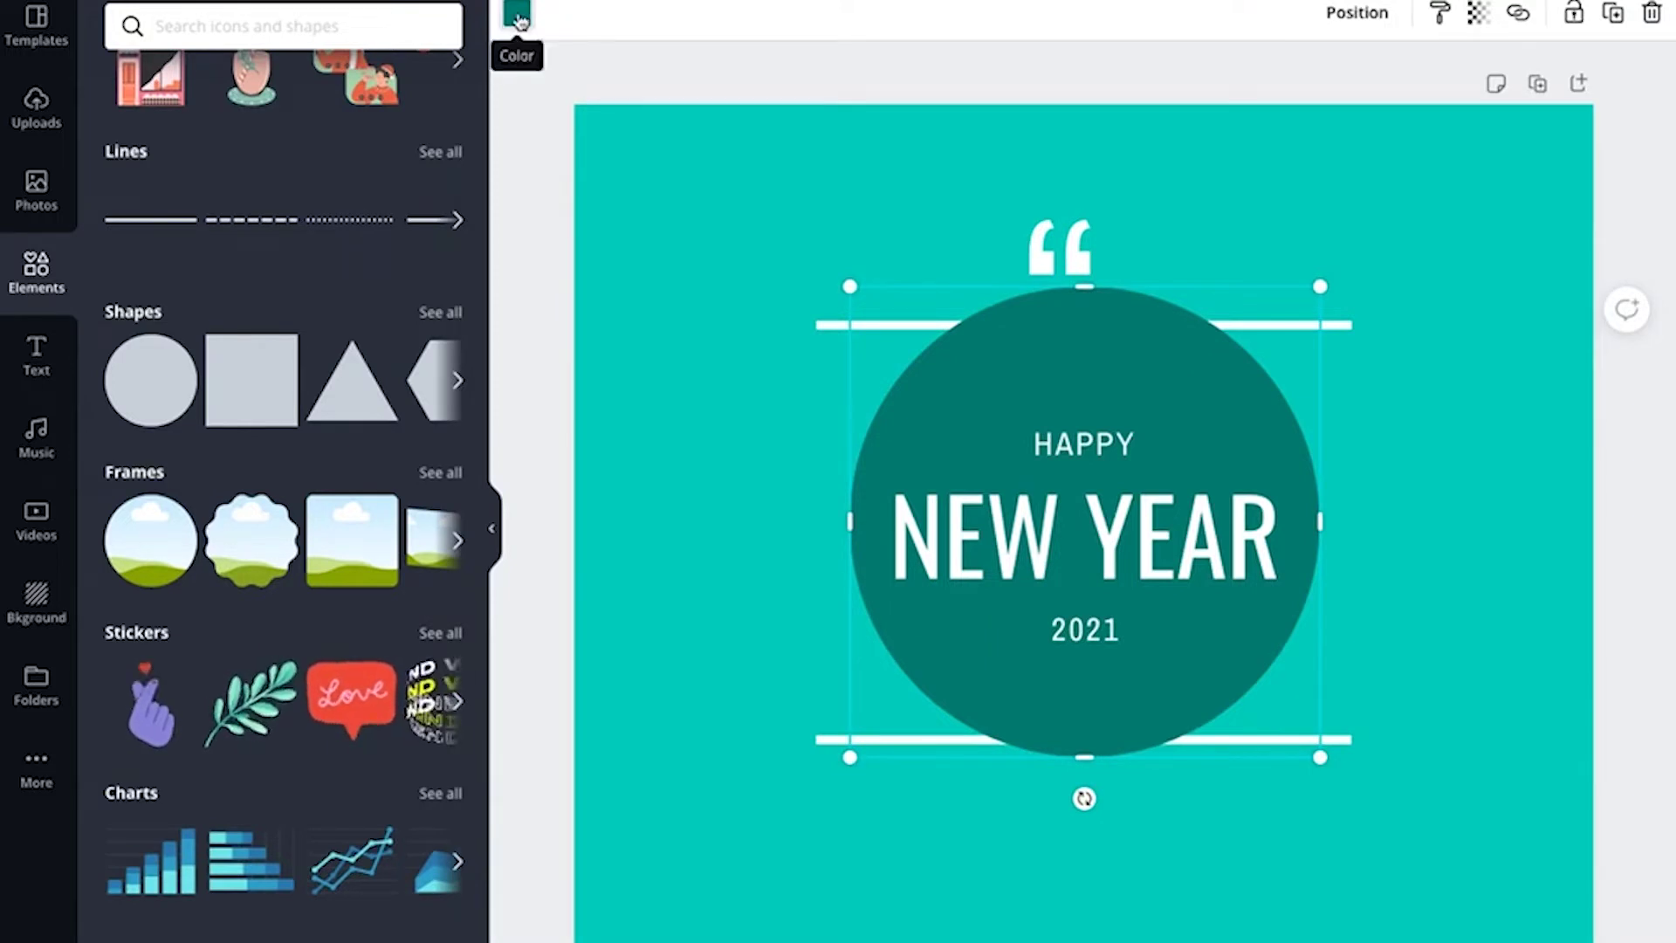
click(656, 244)
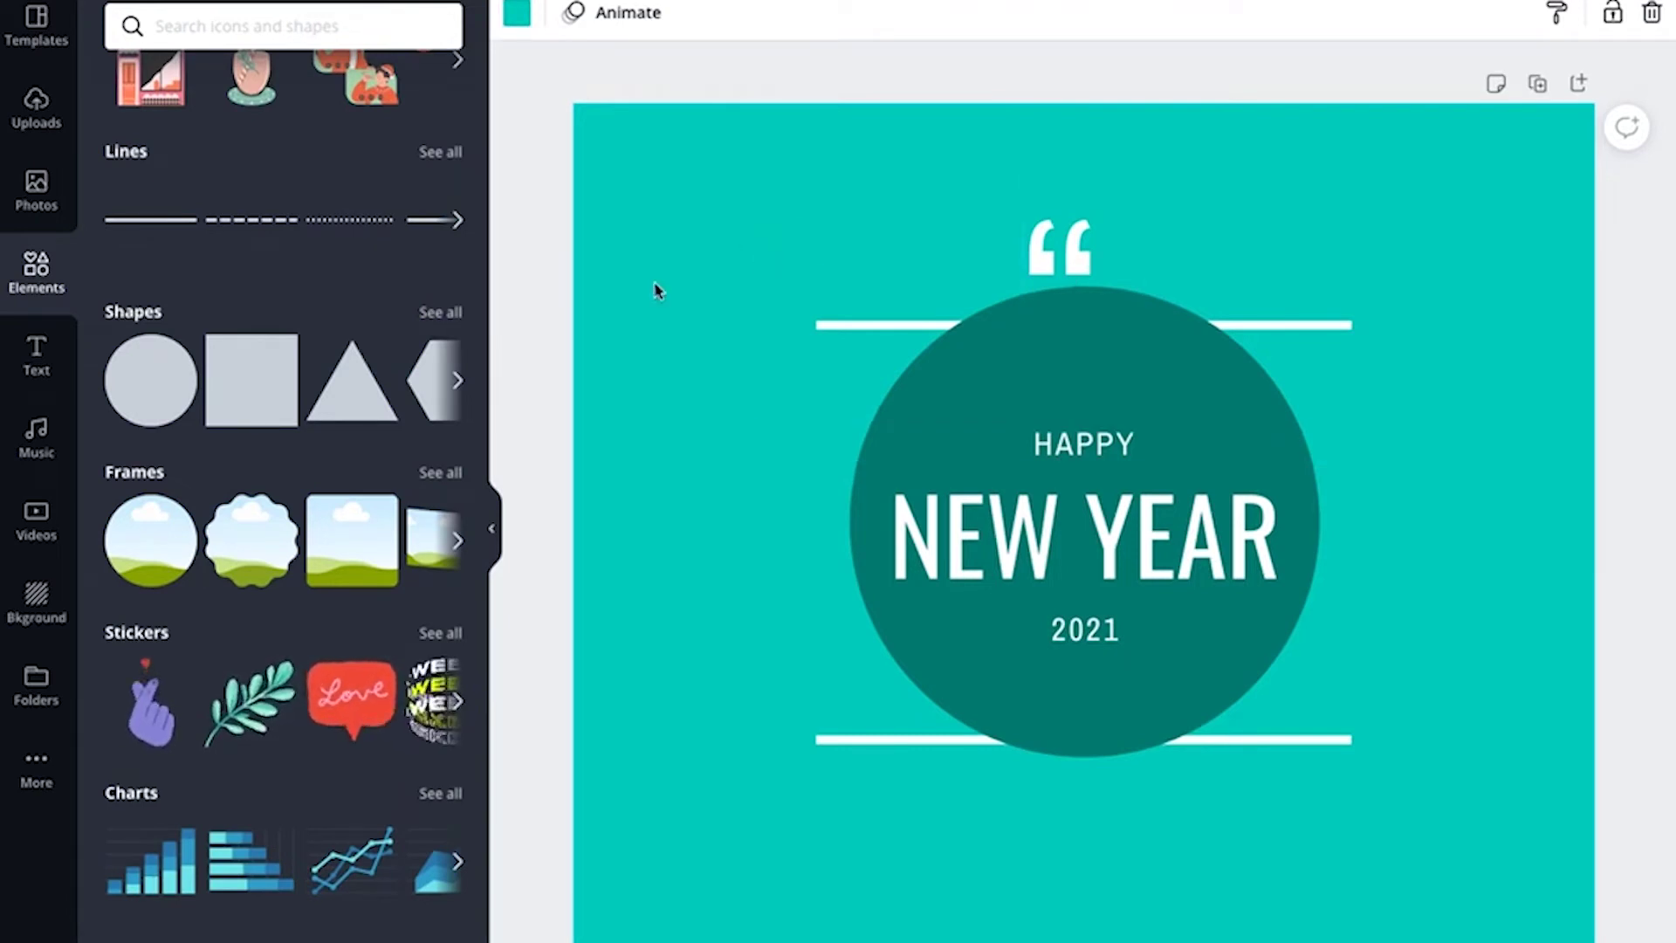
Step: Recolor the circle behind the text with the pink default color
click(1144, 336)
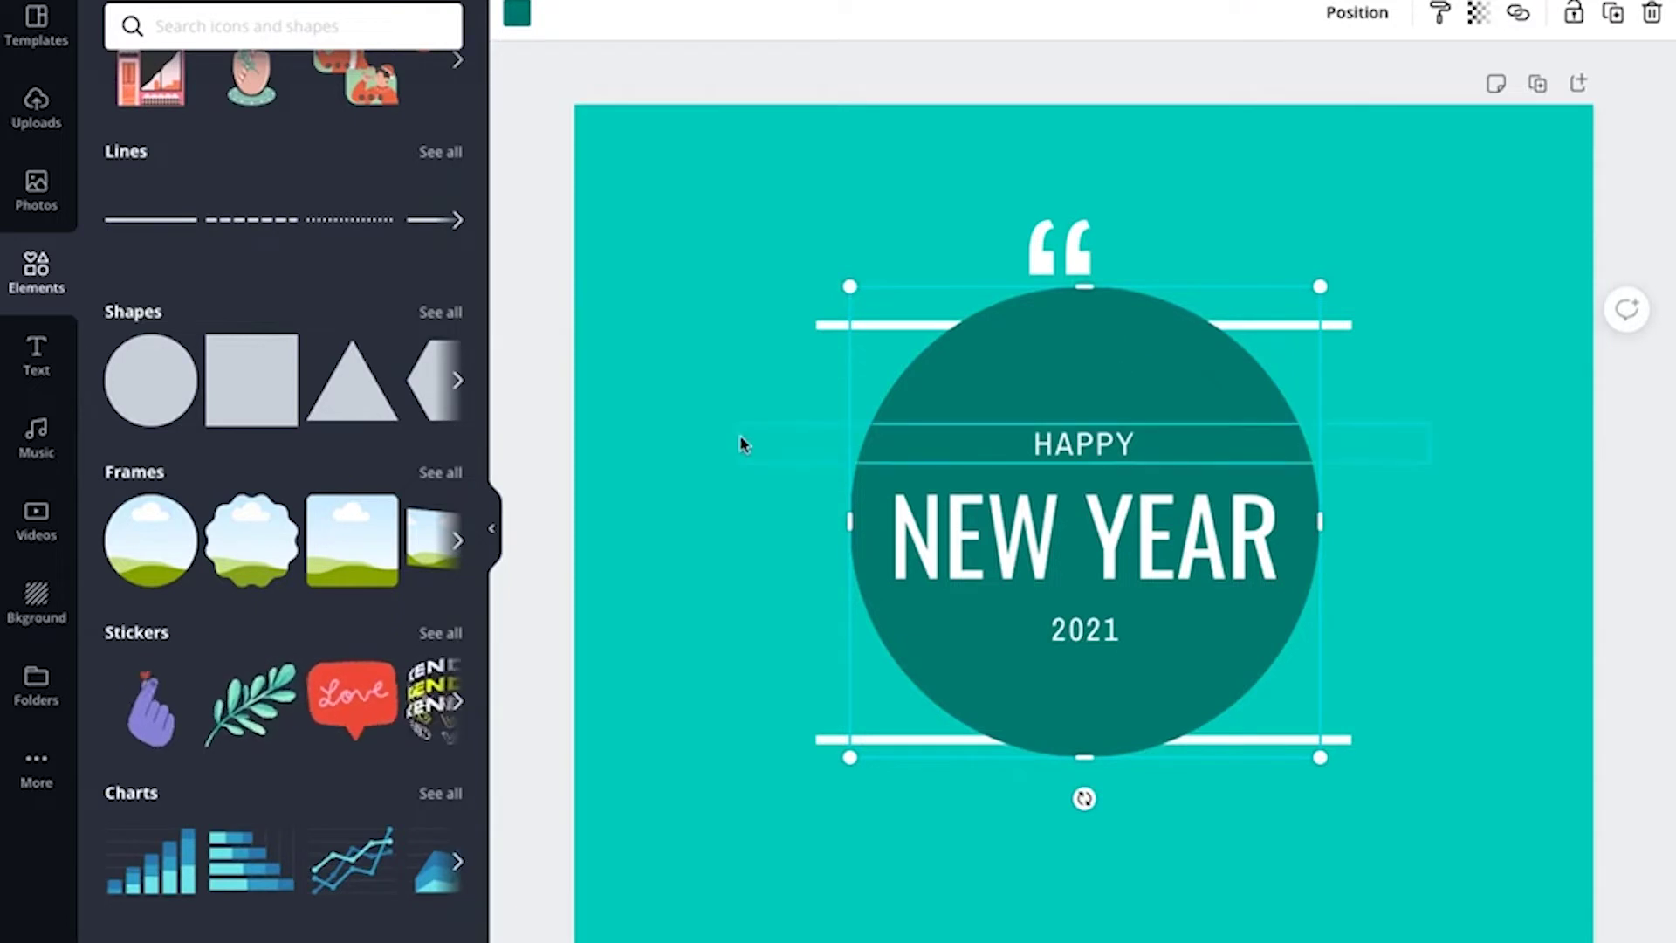
click(524, 23)
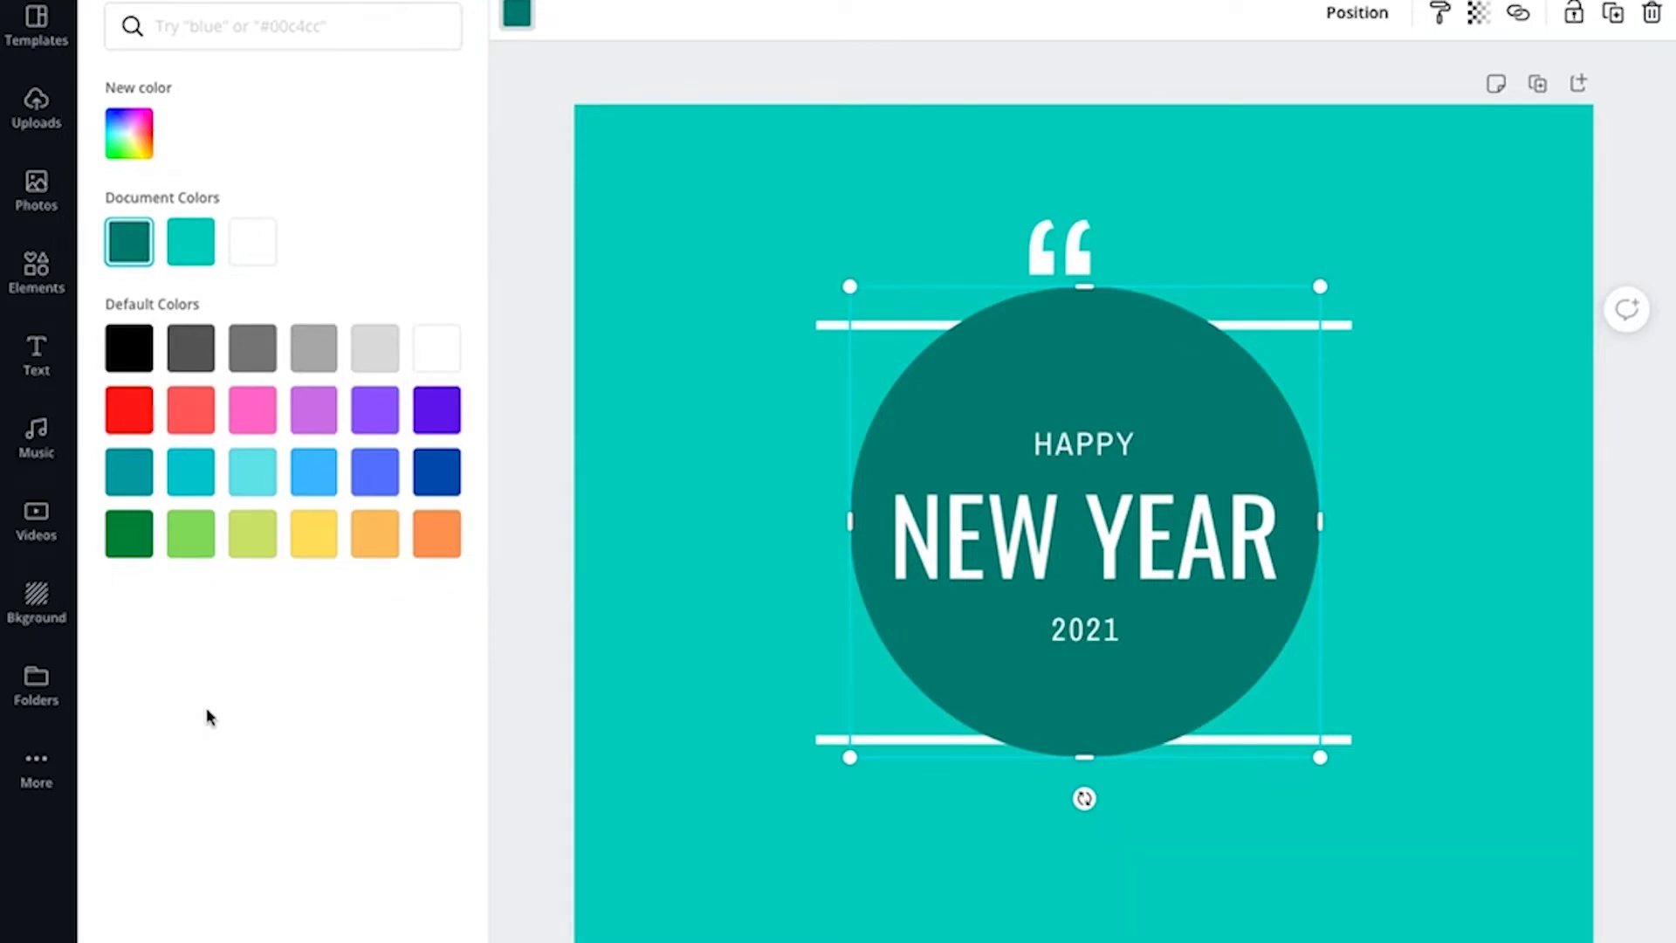
click(316, 350)
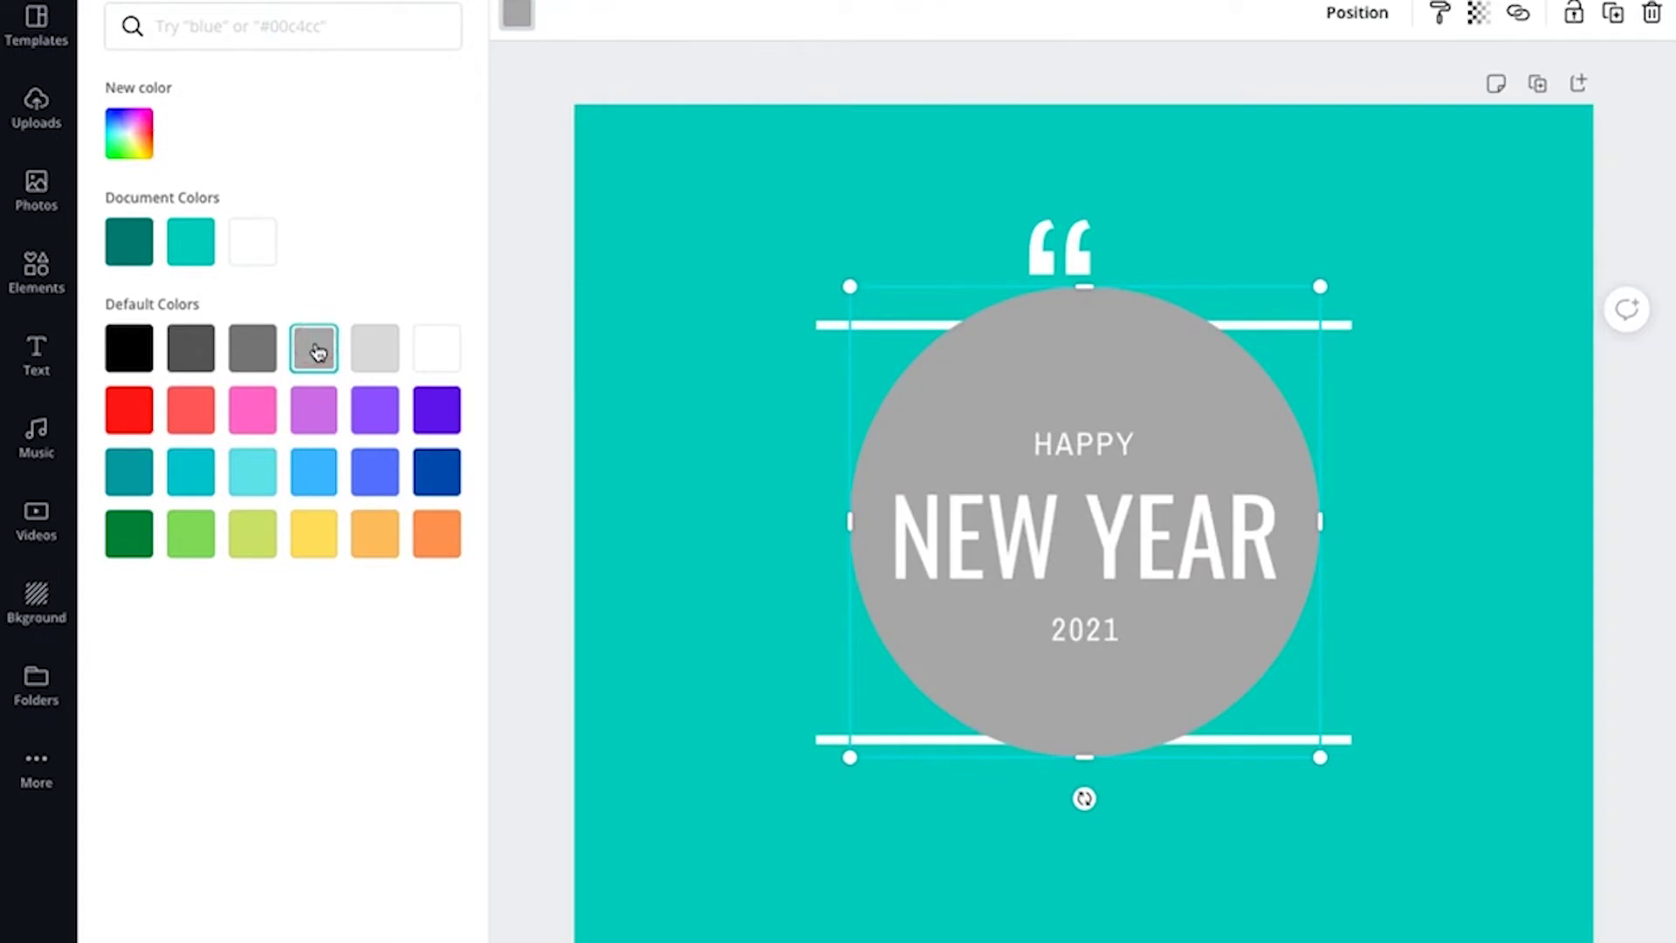
click(252, 426)
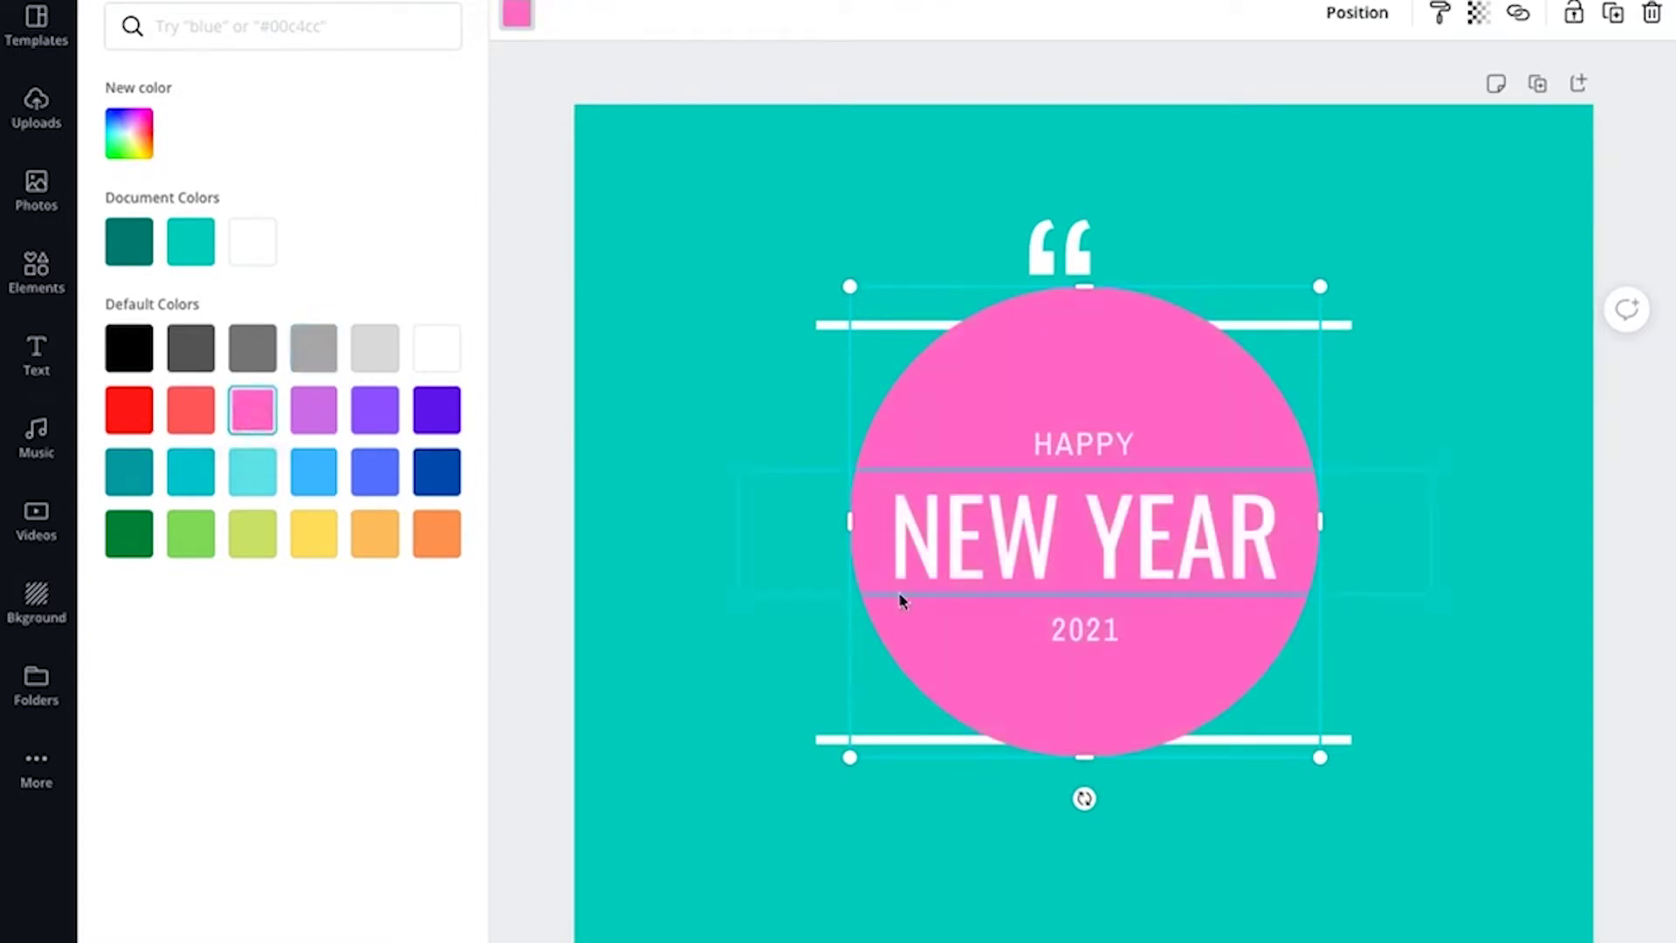
key(Escape)
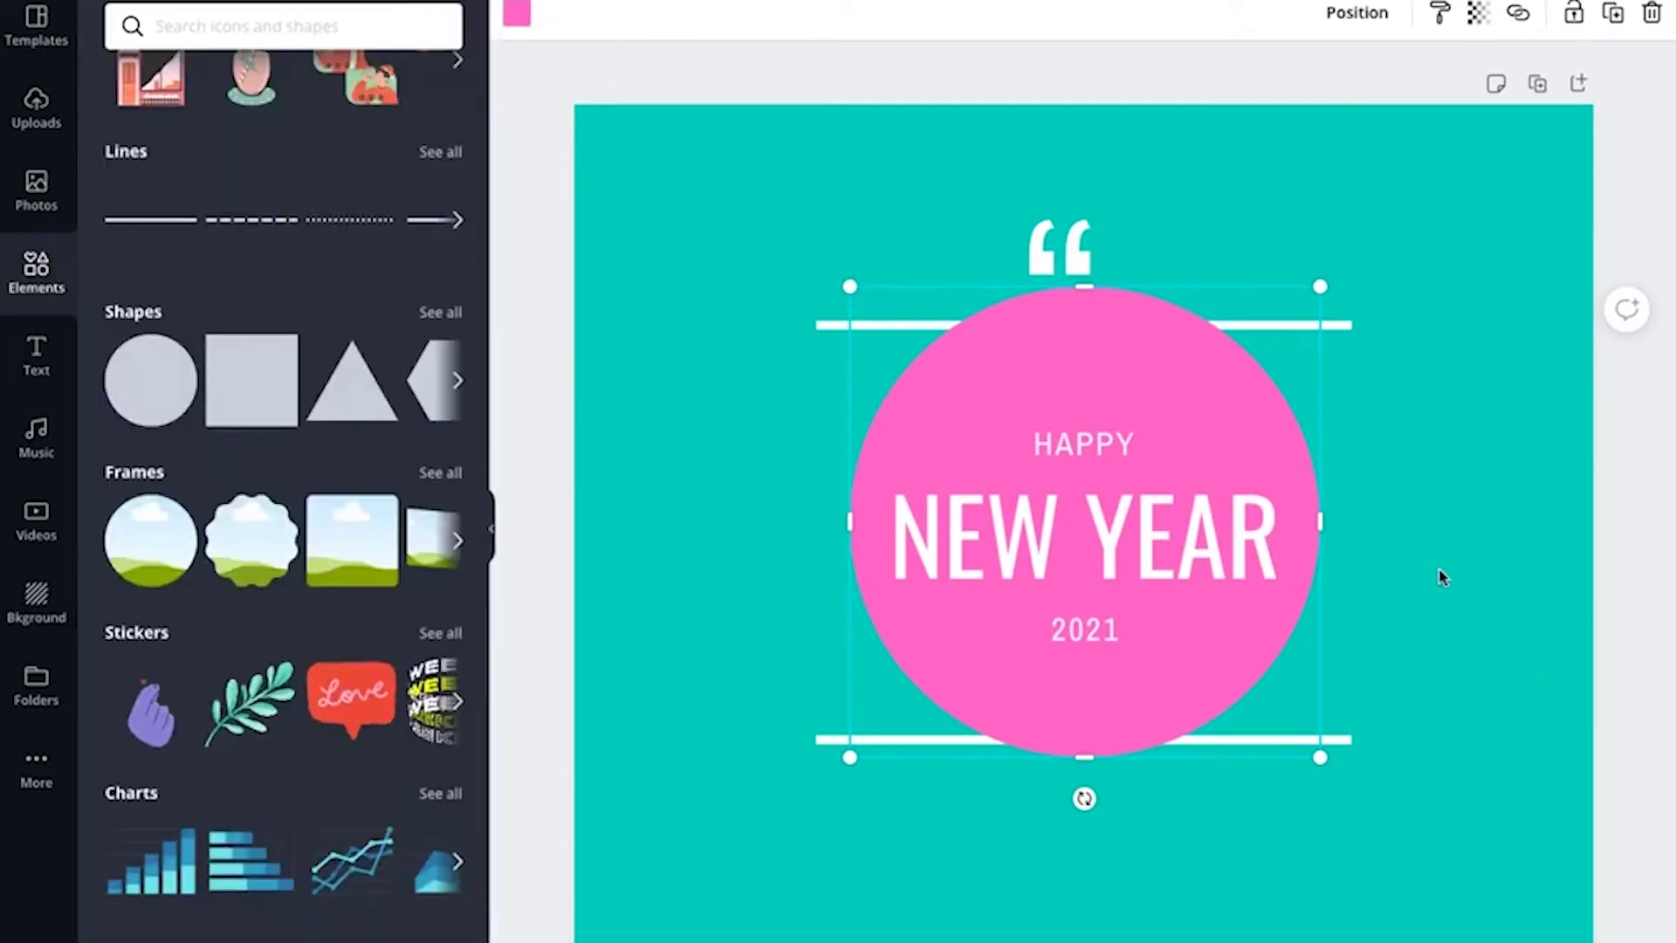
click(1478, 816)
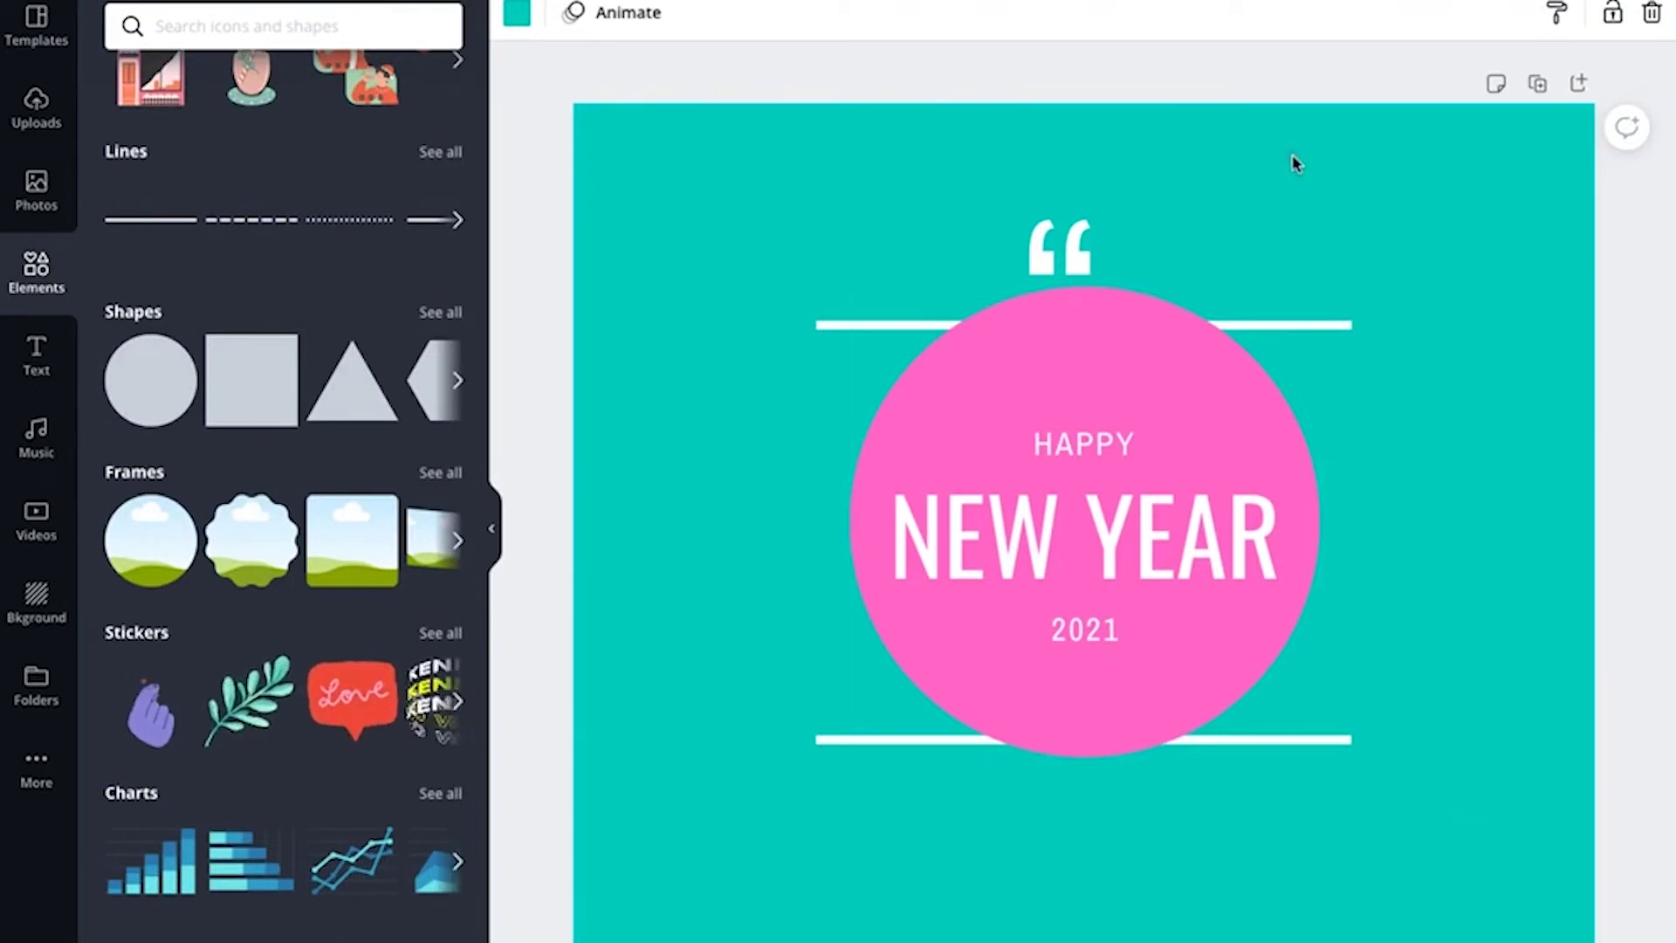
Step: Set the transparency of the pink circle to 25
click(1182, 343)
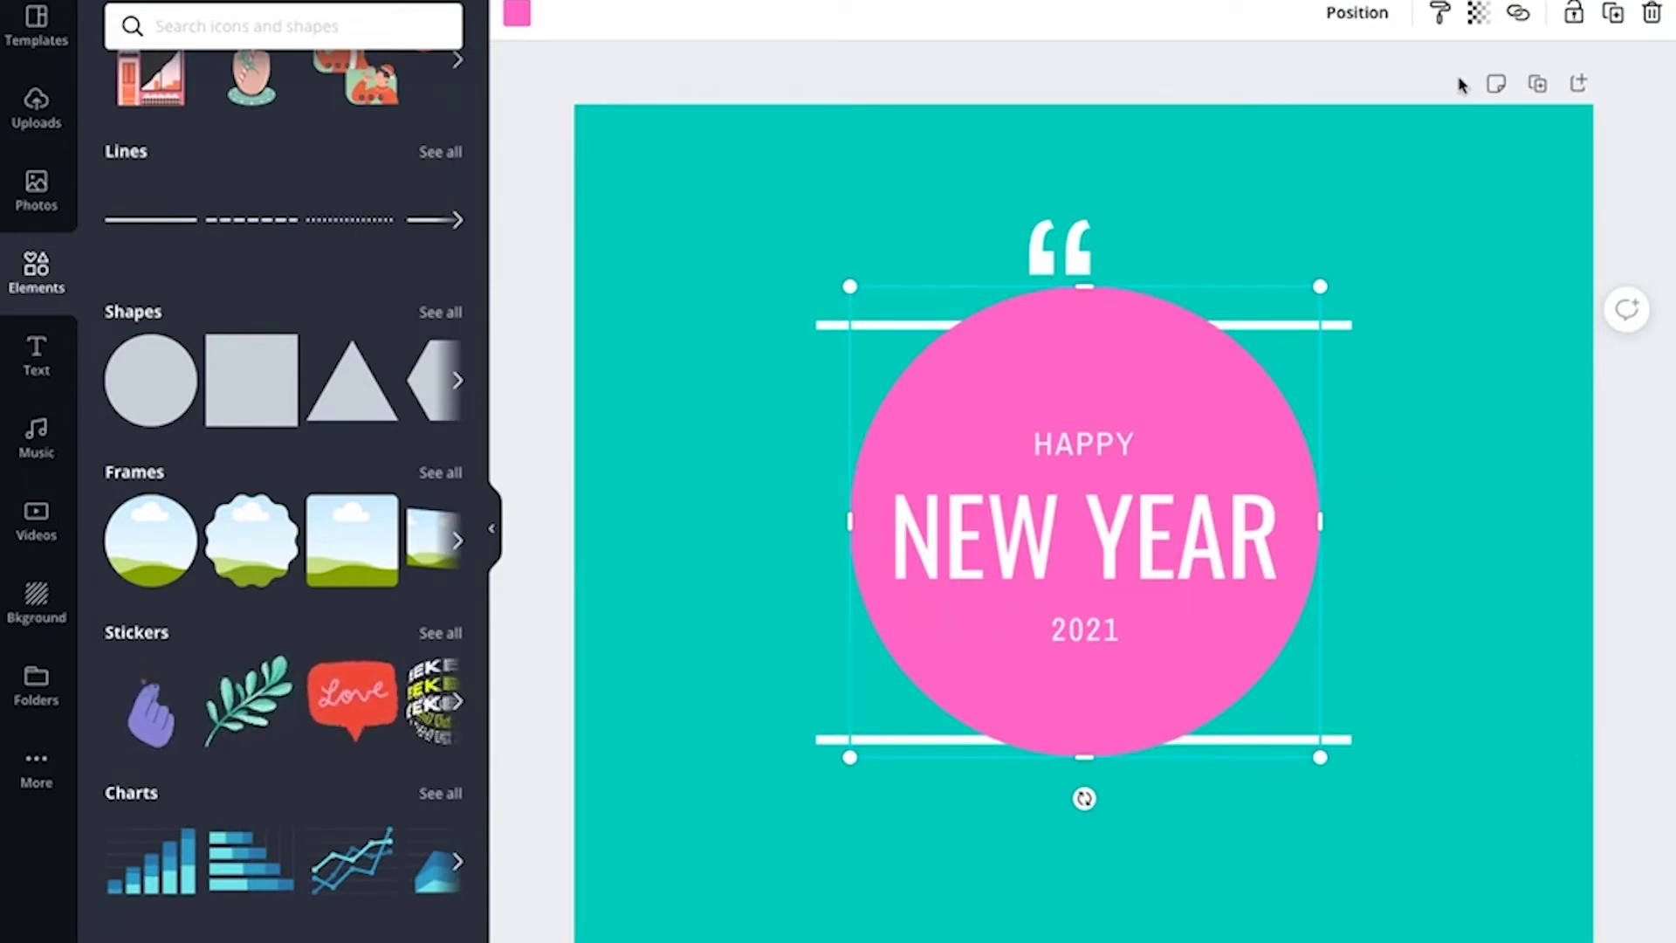
click(1476, 14)
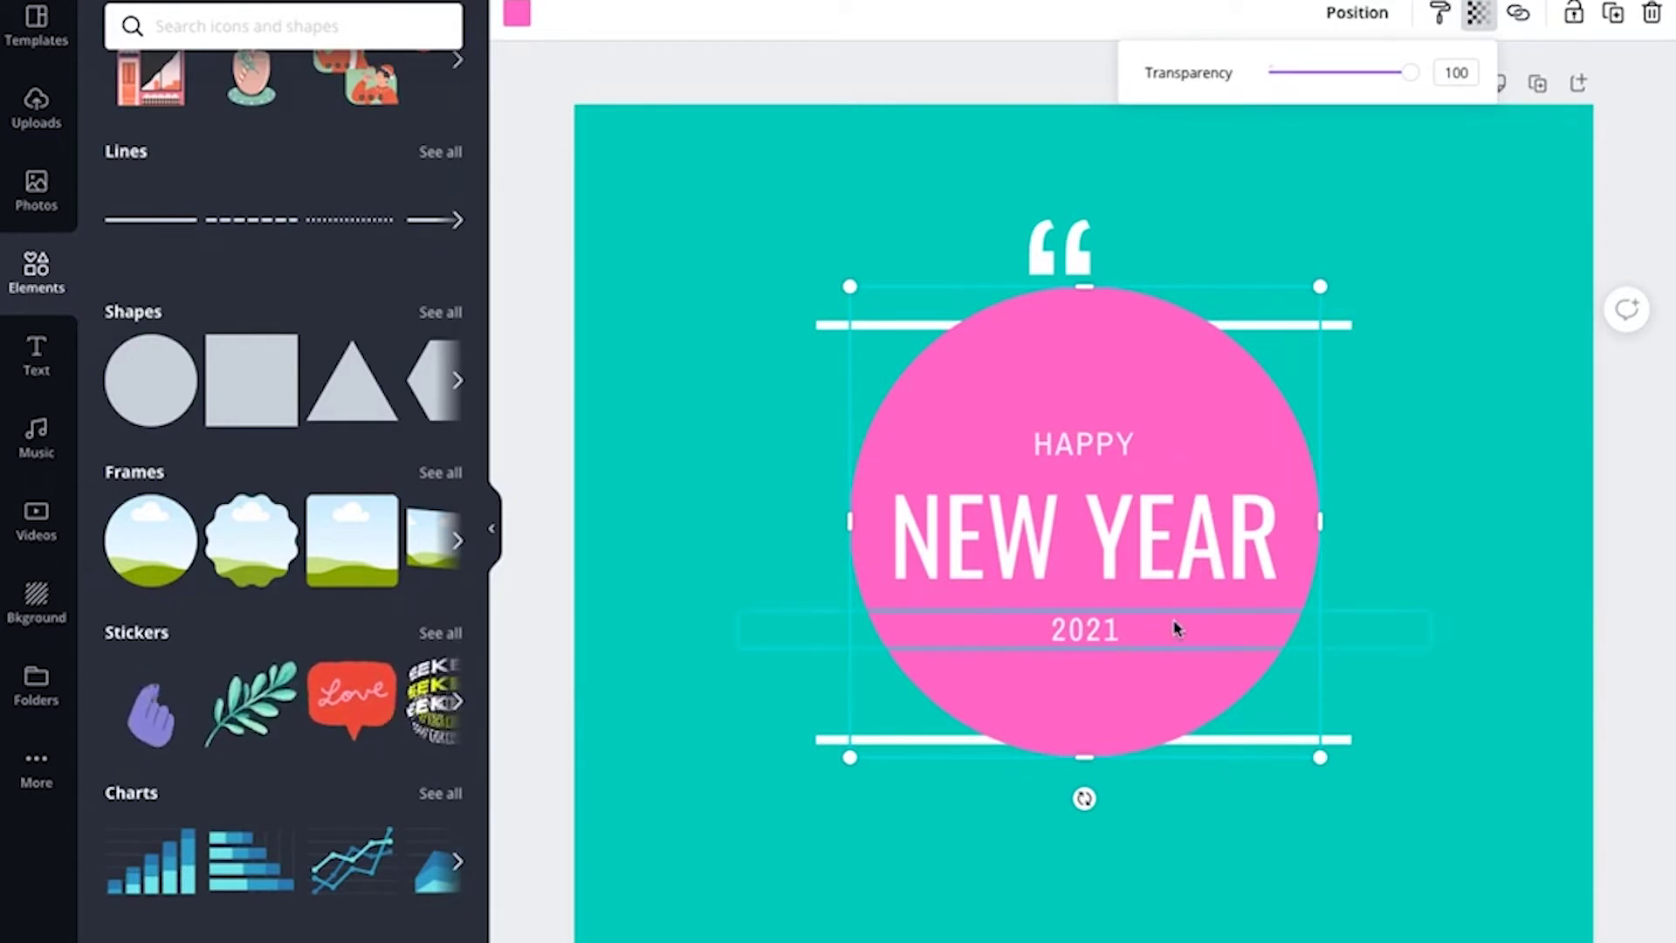
drag(1410, 77, 1306, 96)
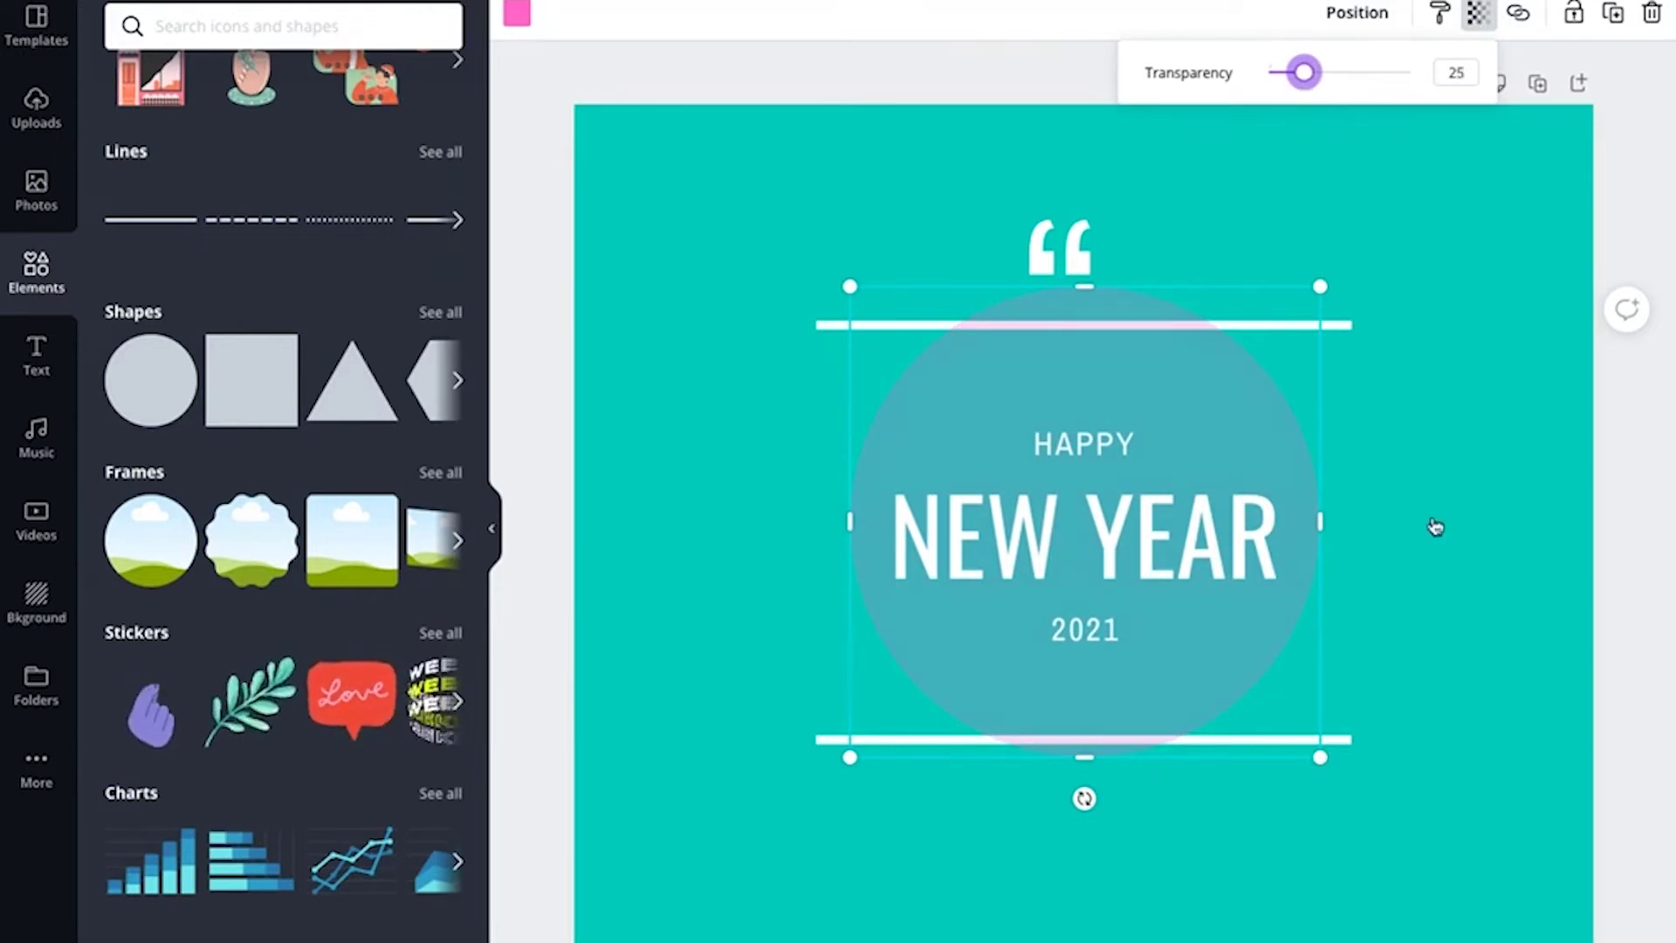
click(1449, 616)
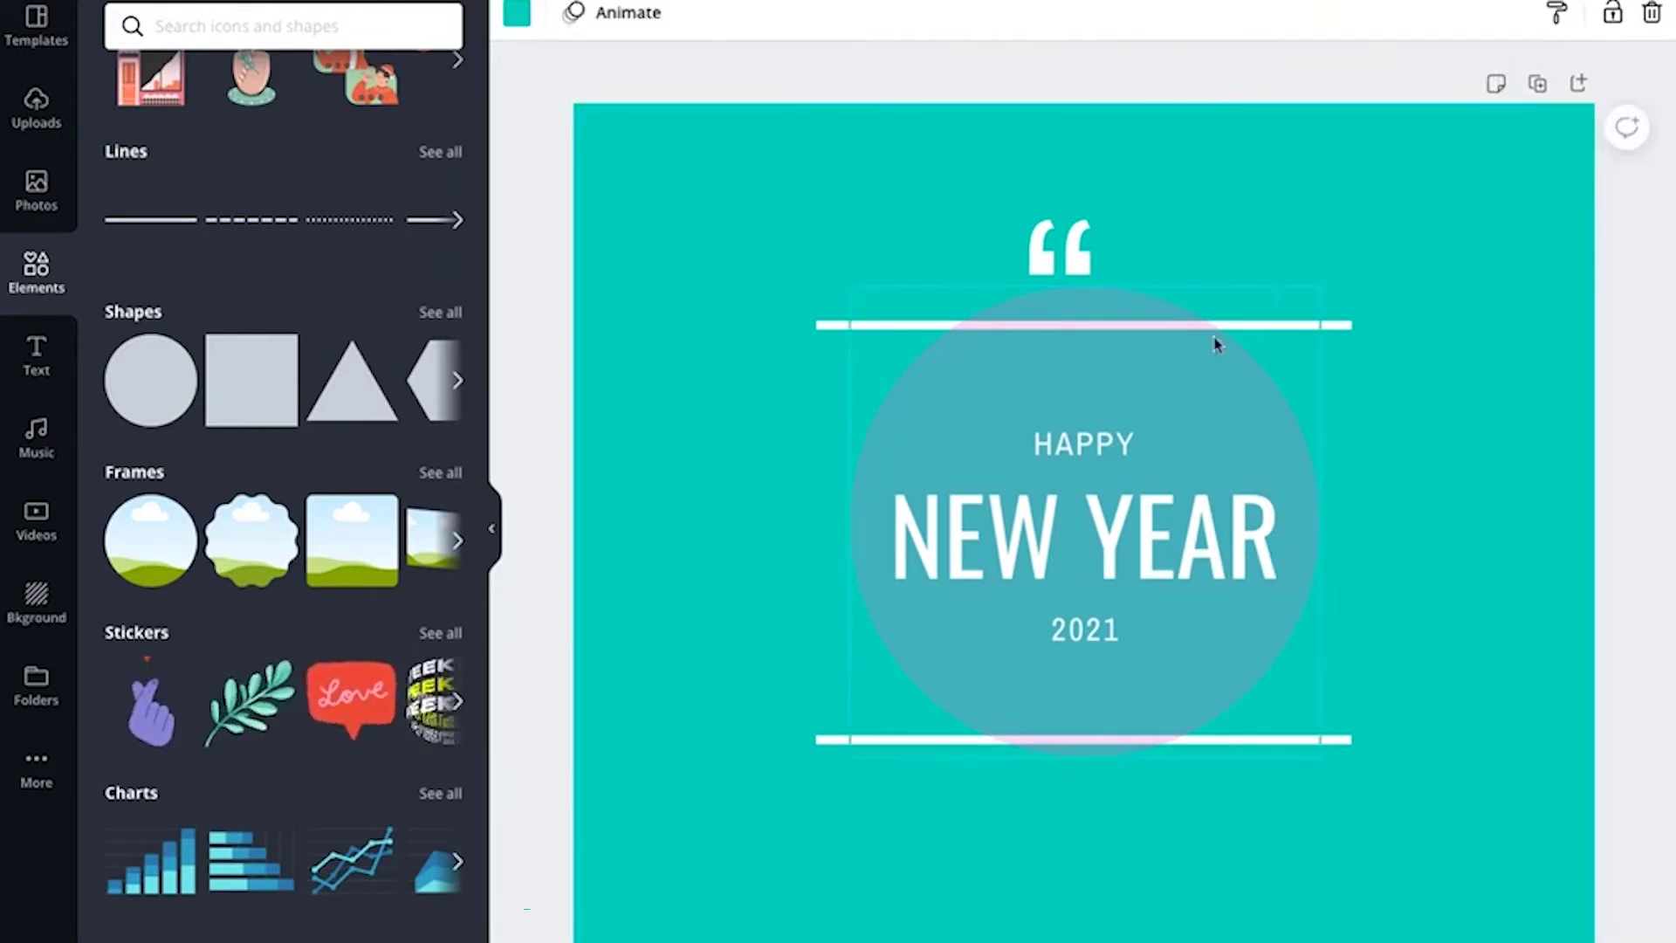
click(1274, 331)
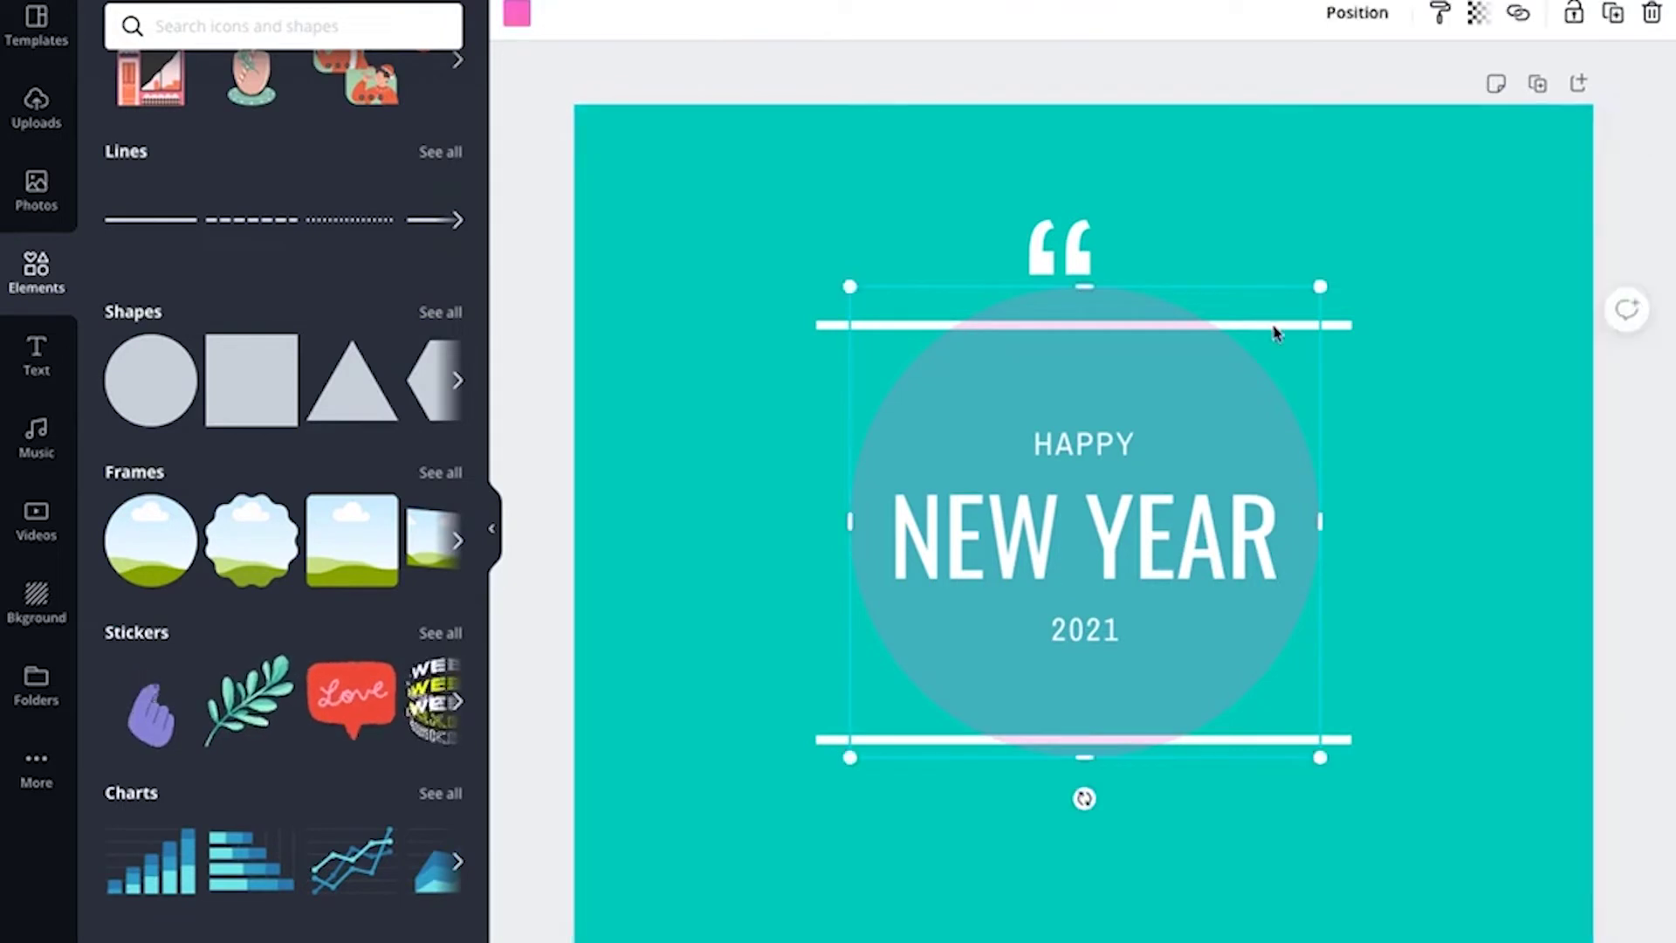
click(1466, 505)
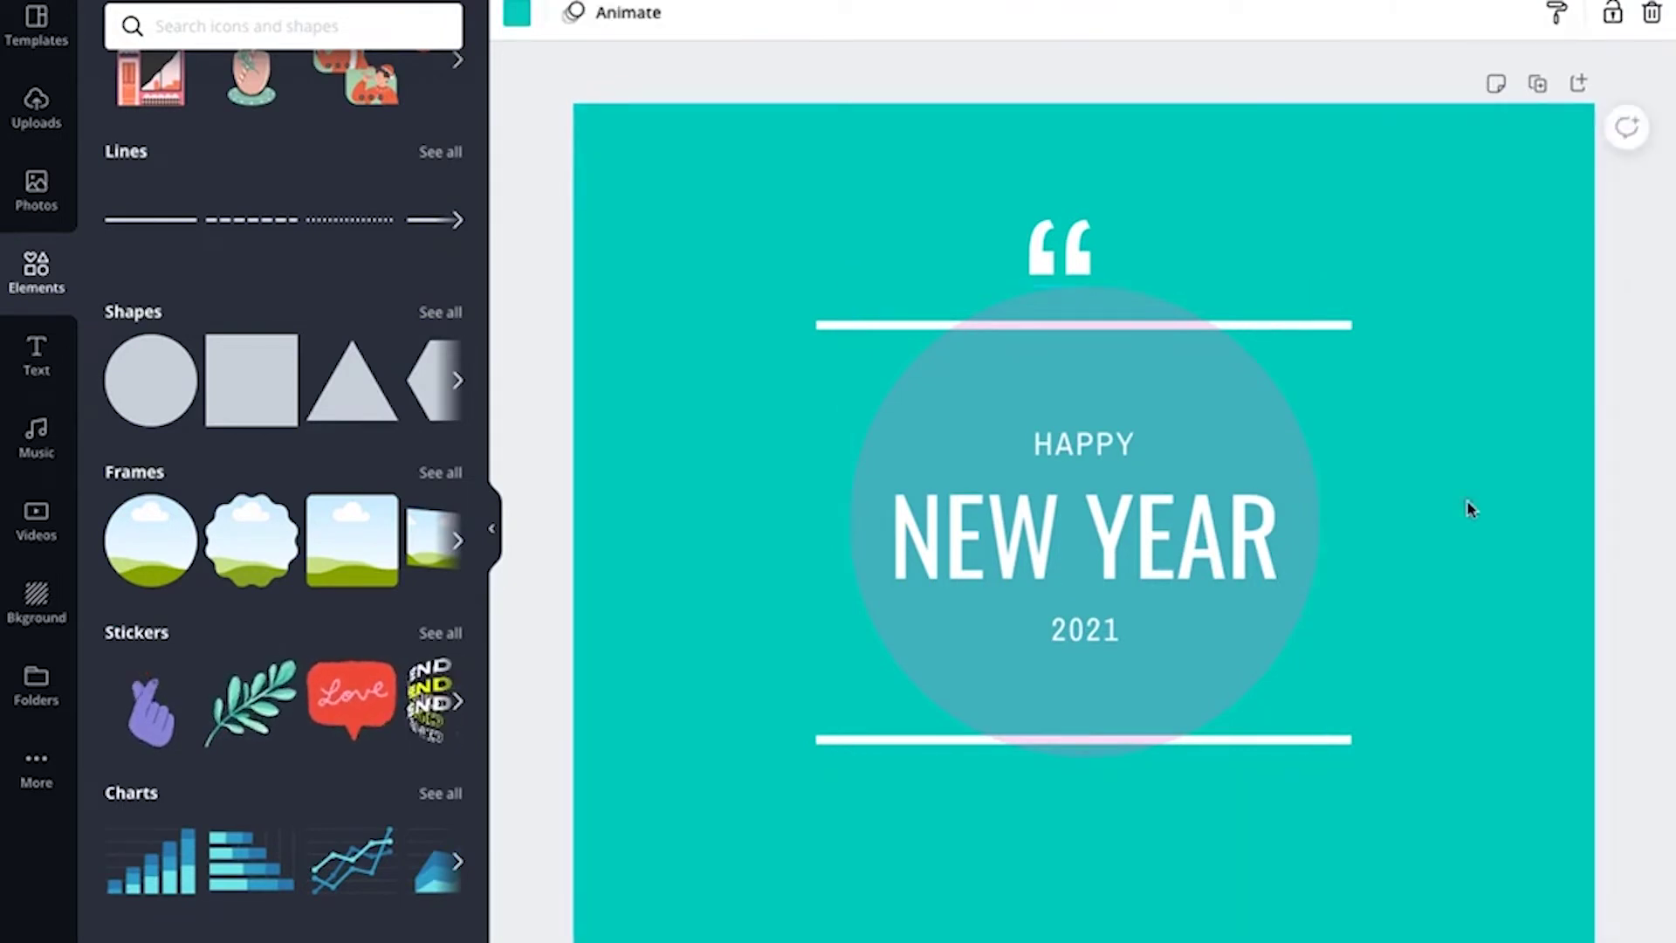
click(818, 324)
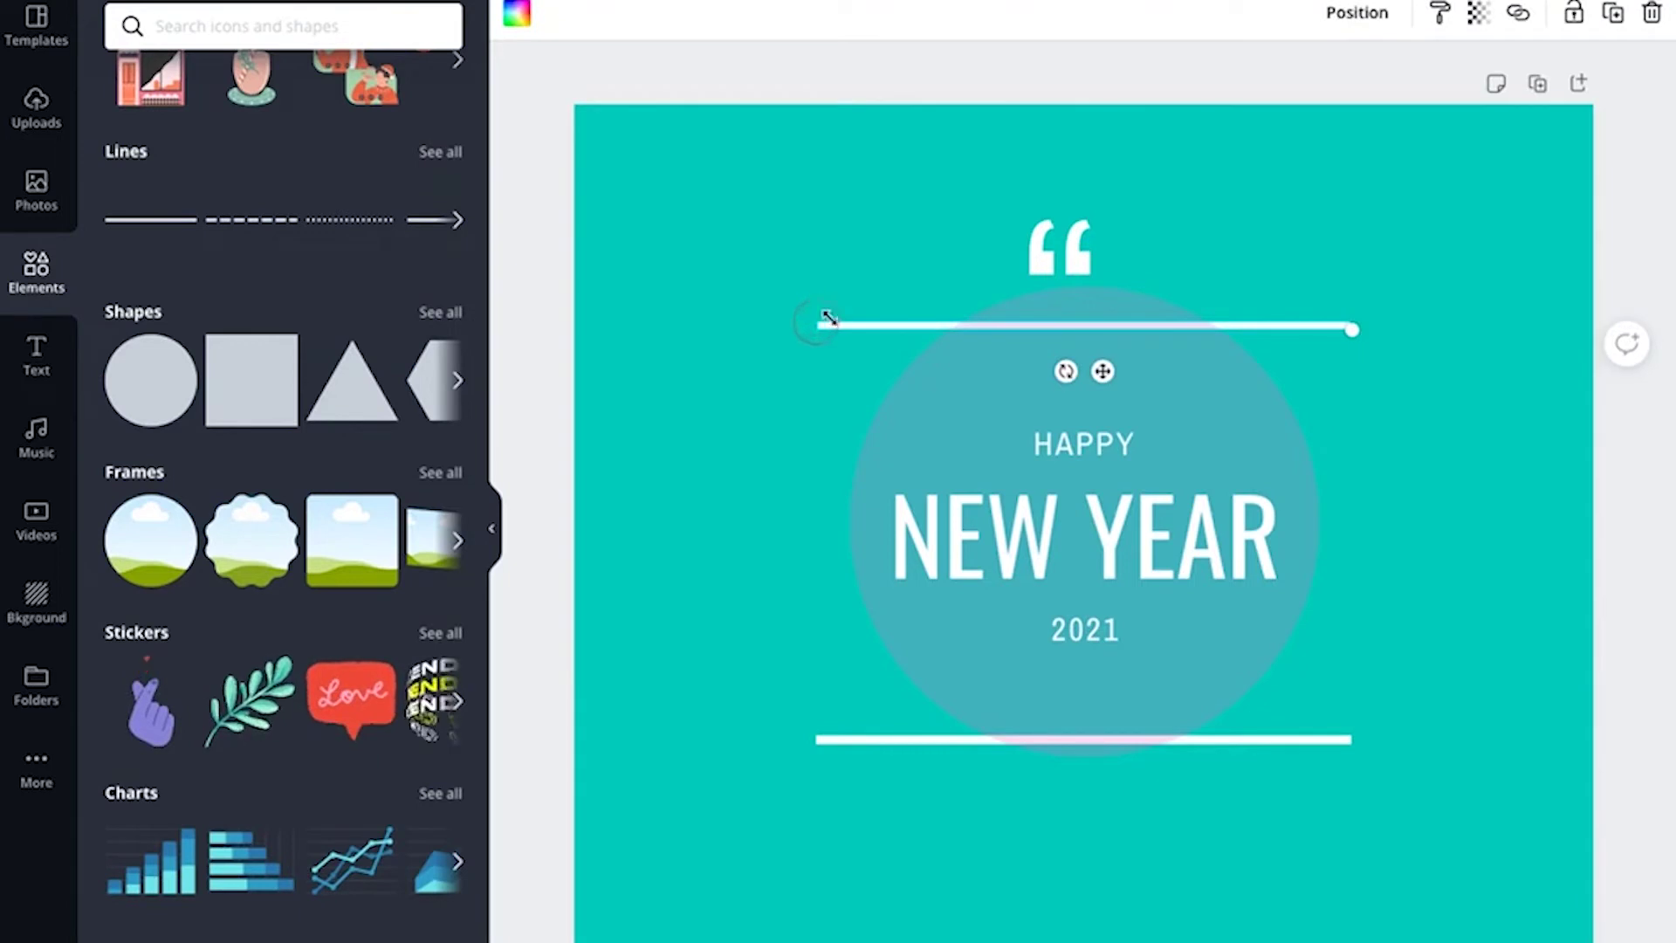
click(804, 604)
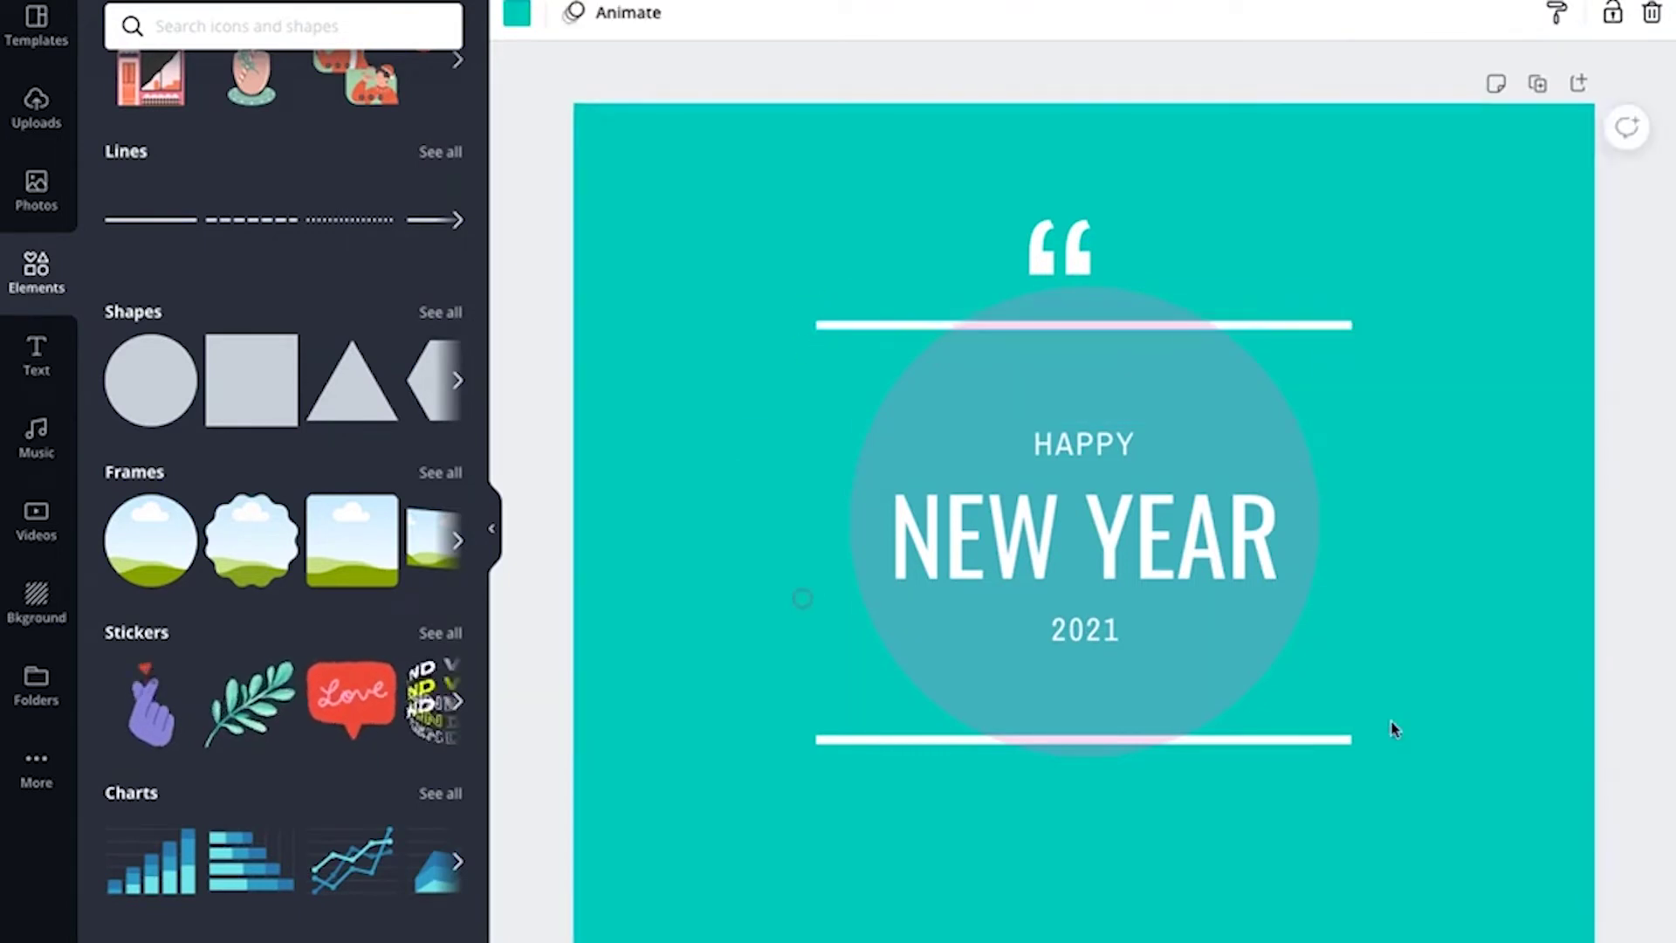
click(1100, 454)
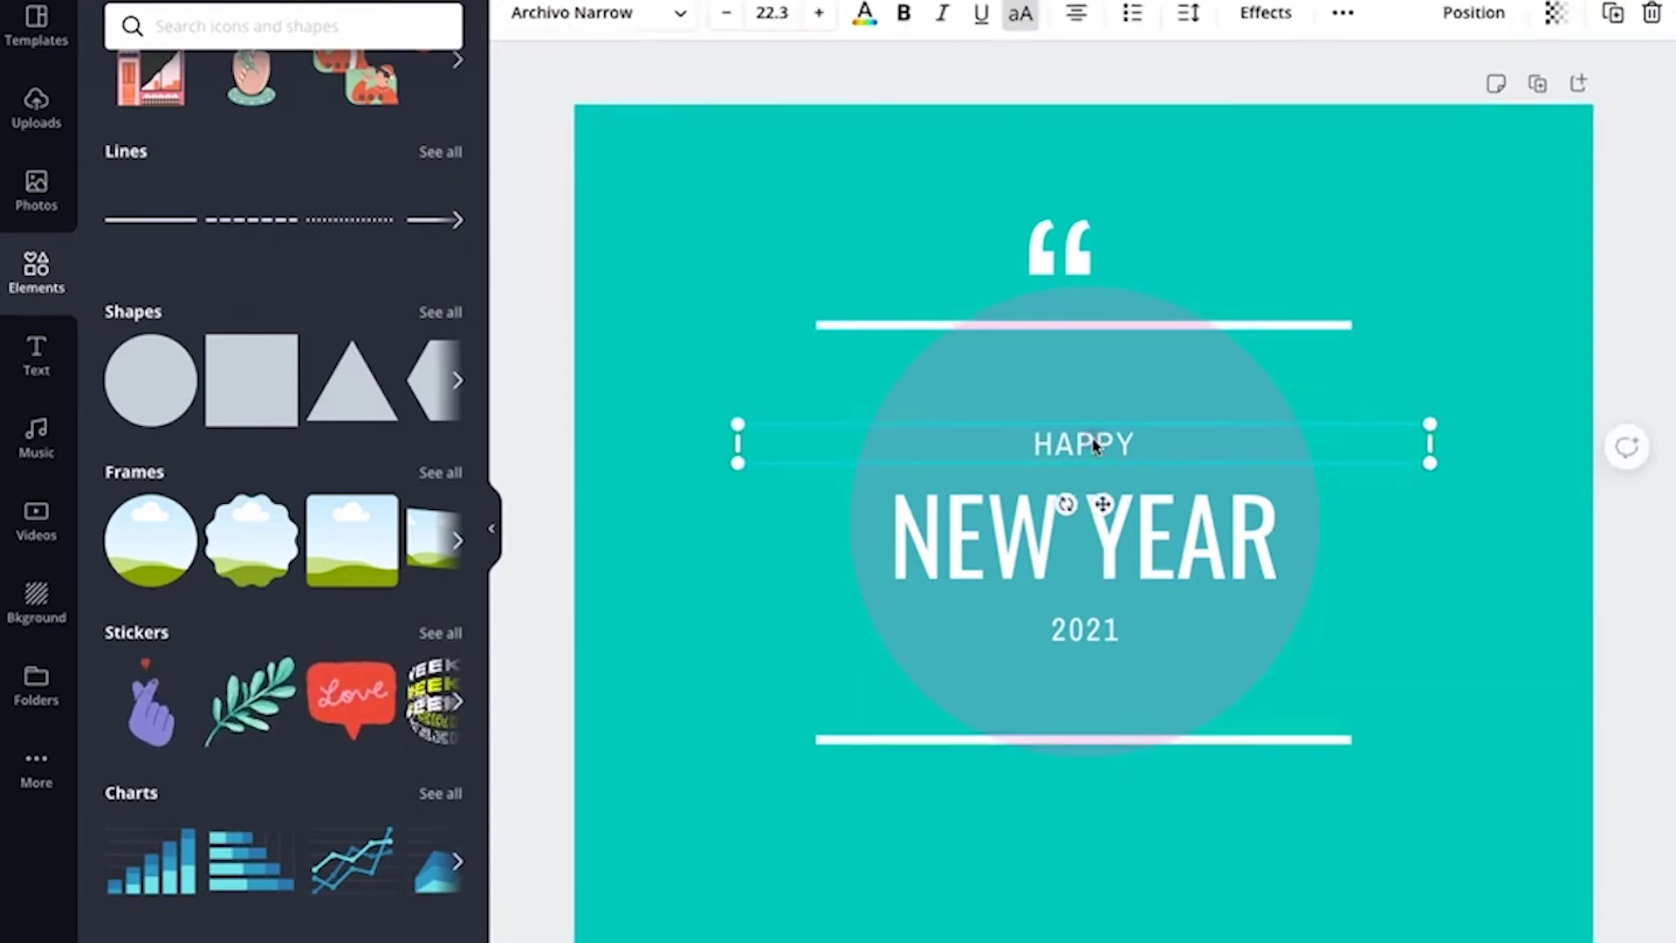
click(1107, 531)
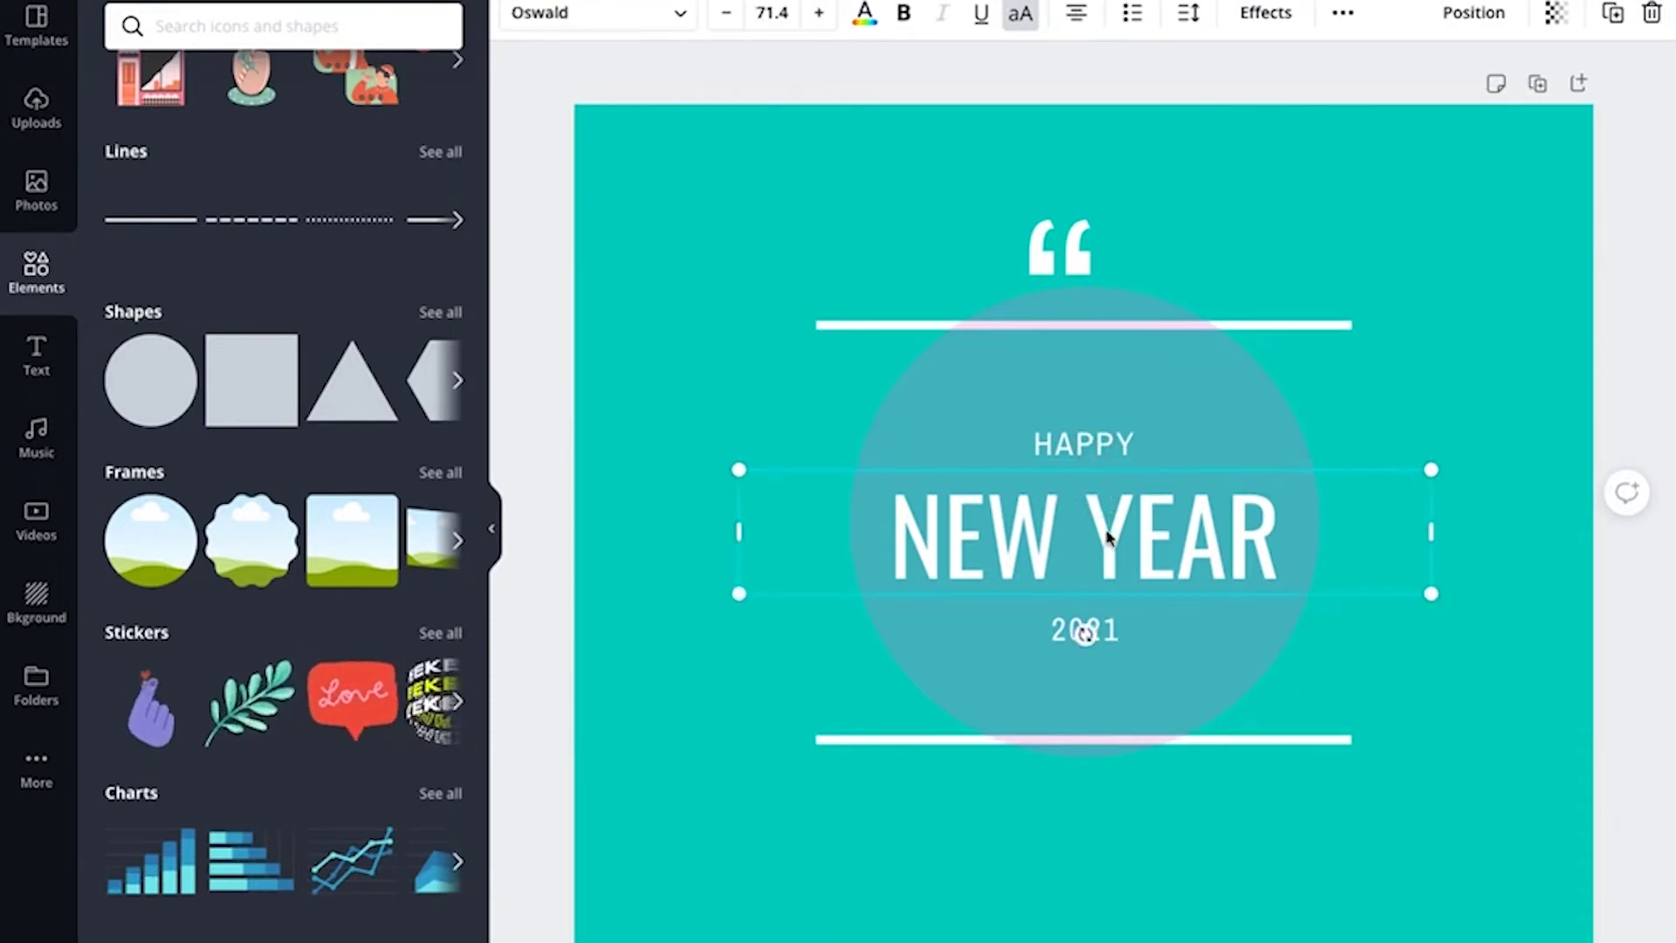
click(1149, 644)
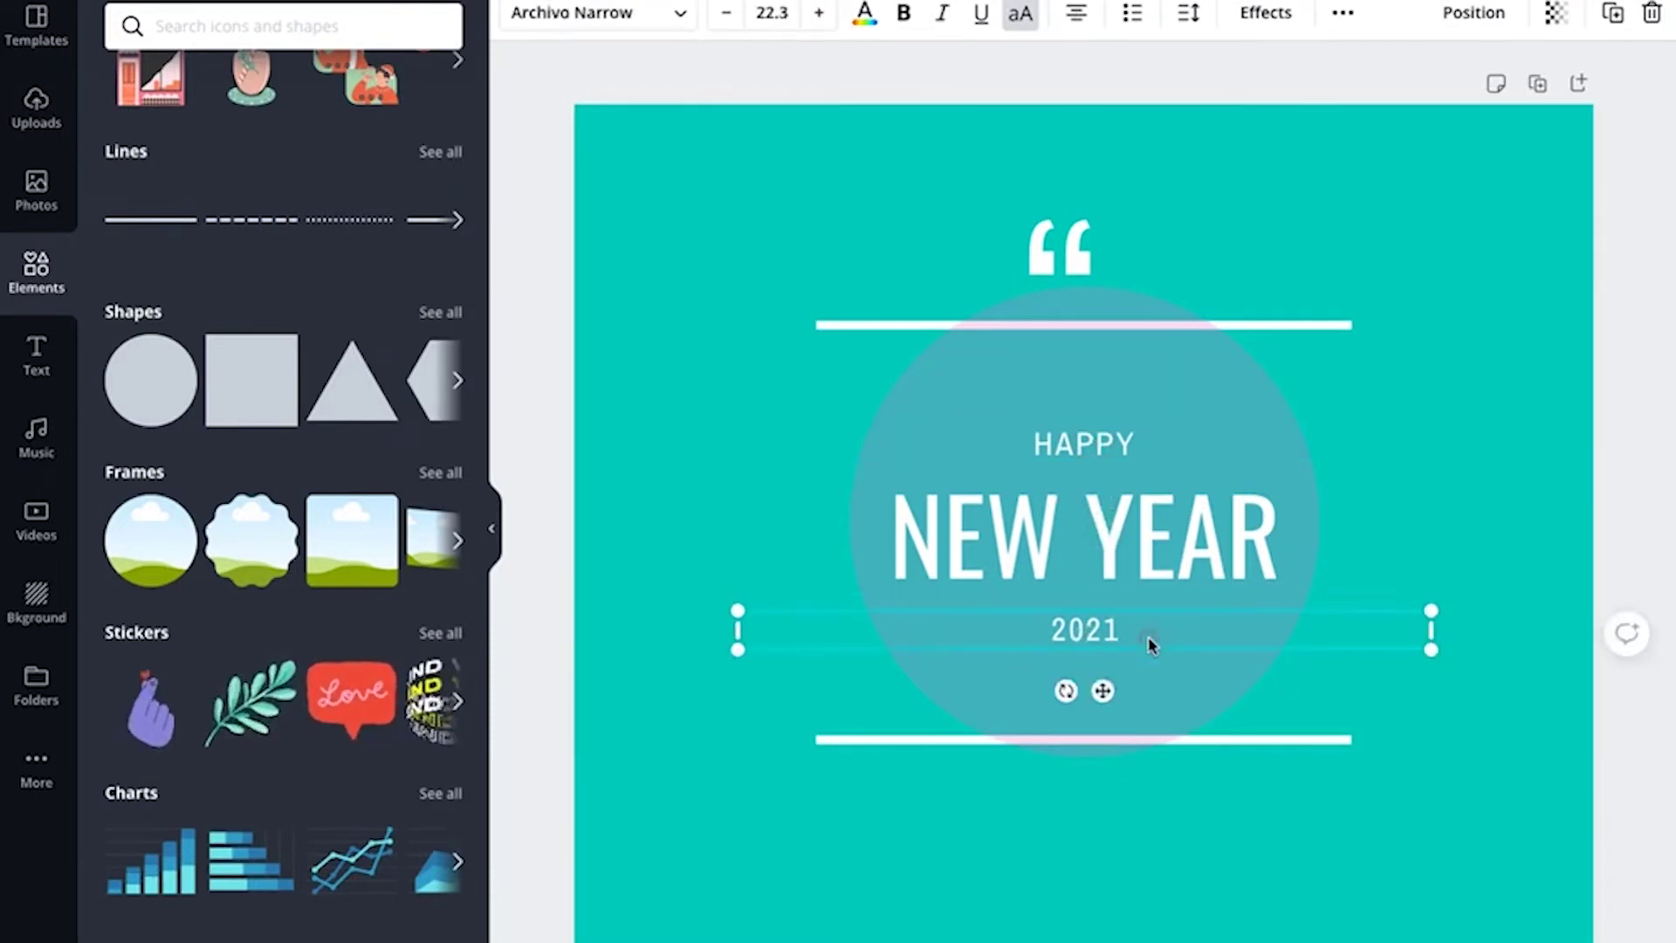
Step: Increase the font size of the HAPPY text to 29.3
click(1128, 436)
drag(1139, 445, 971, 422)
click(820, 12)
click(821, 12)
click(821, 12)
click(820, 12)
click(821, 12)
click(821, 12)
click(821, 12)
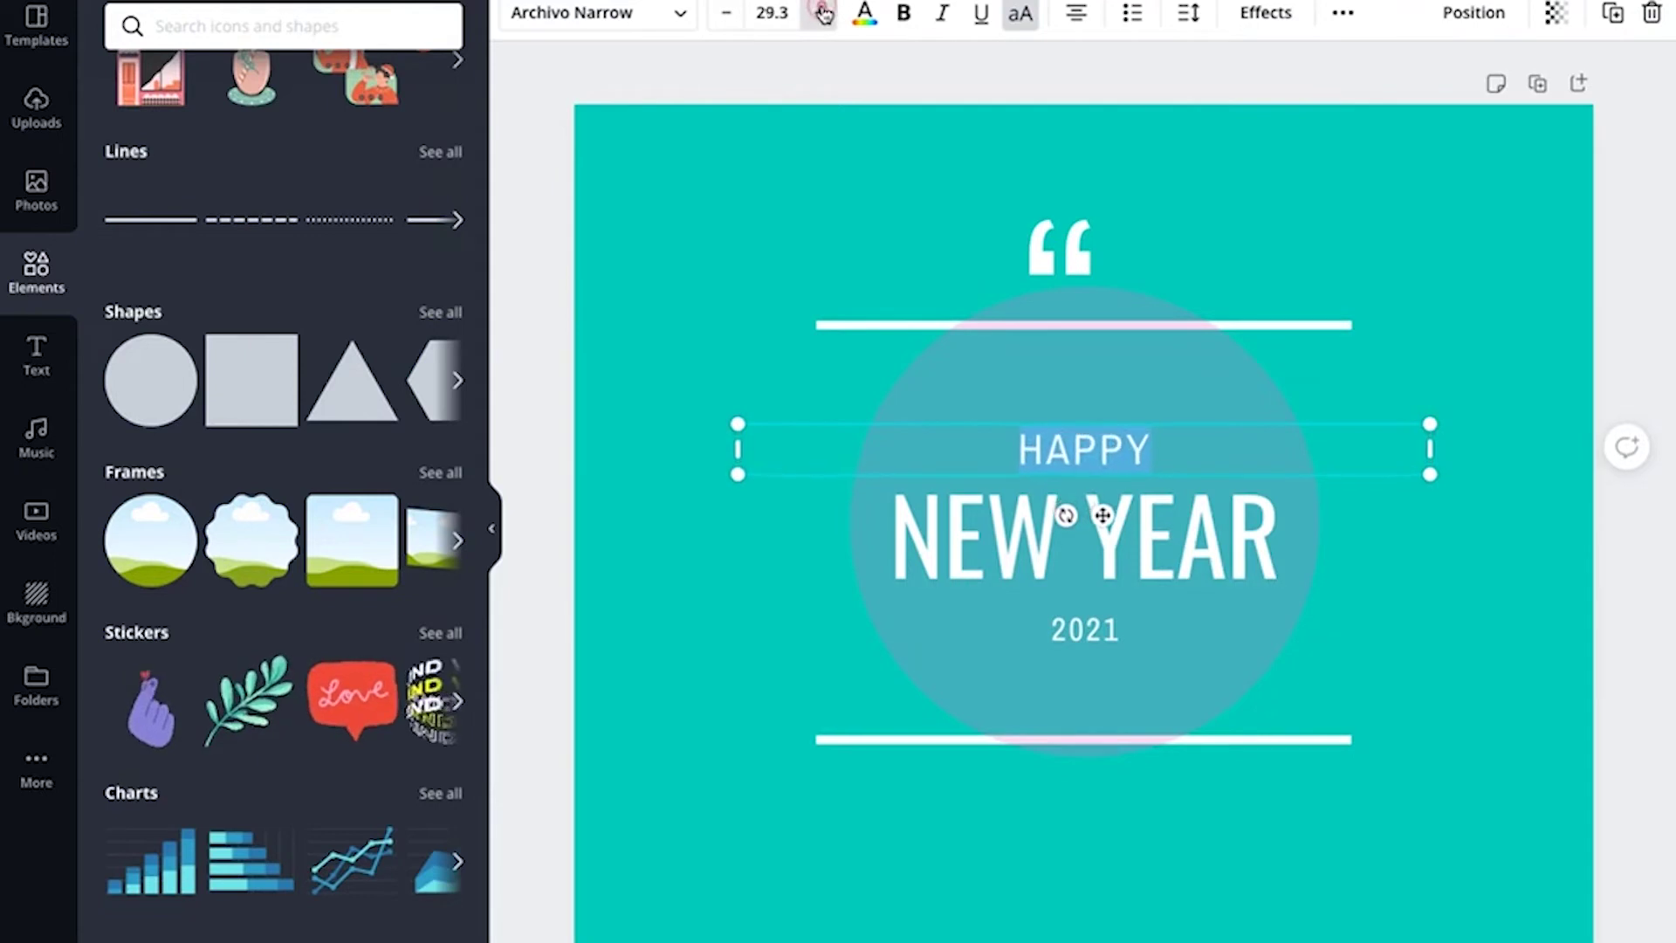
Step: Increase the font size of the 2021 text to 27.3
click(1135, 630)
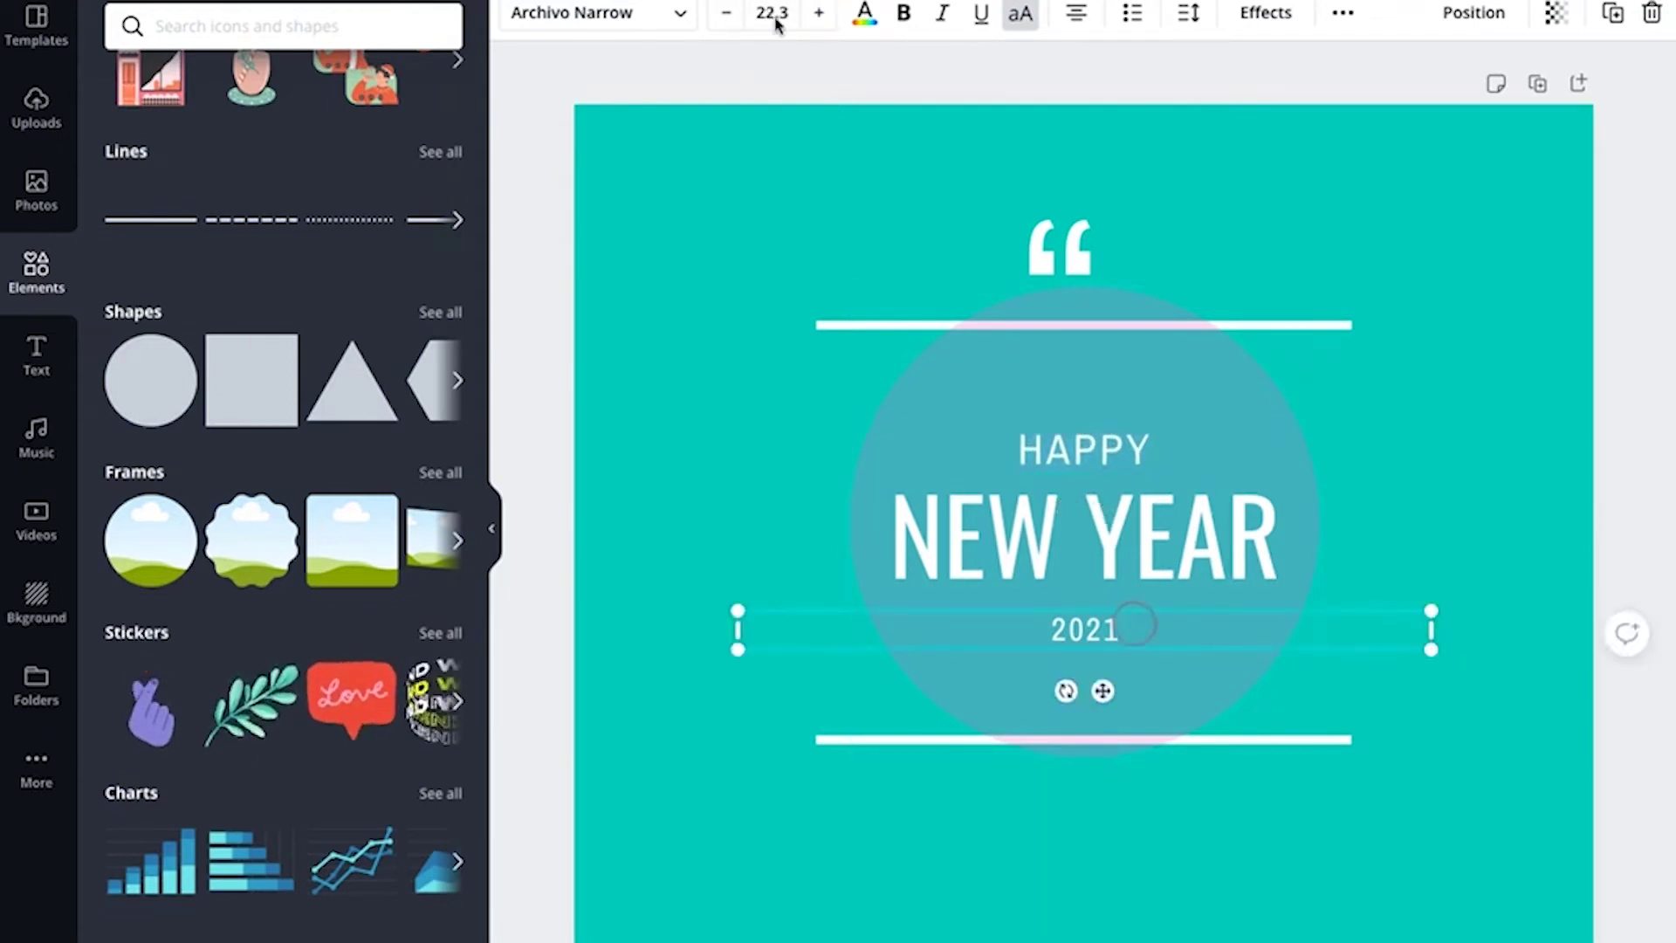
click(815, 16)
click(815, 16)
click(815, 16)
click(815, 16)
click(815, 16)
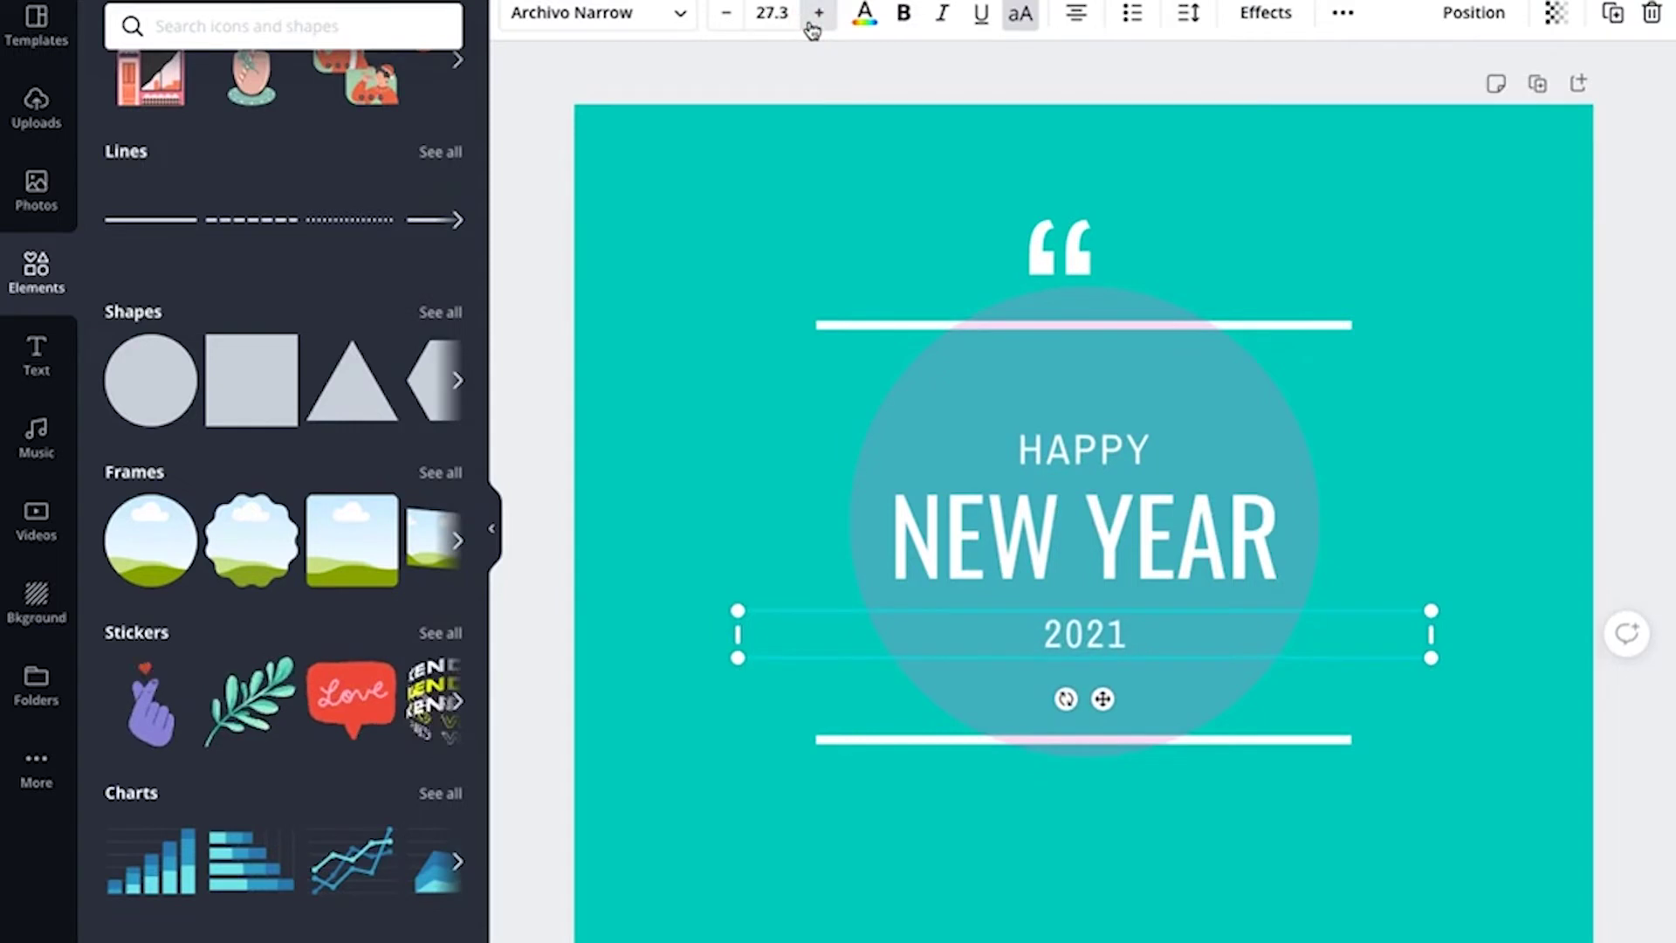
Step: Move the white line above the HAPPY text slightly up and to the right
click(1133, 458)
click(866, 325)
click(741, 307)
click(825, 327)
mouse_move(825, 328)
mouse_down()
mouse_move(840, 297)
mouse_move(837, 332)
mouse_move(838, 315)
mouse_up()
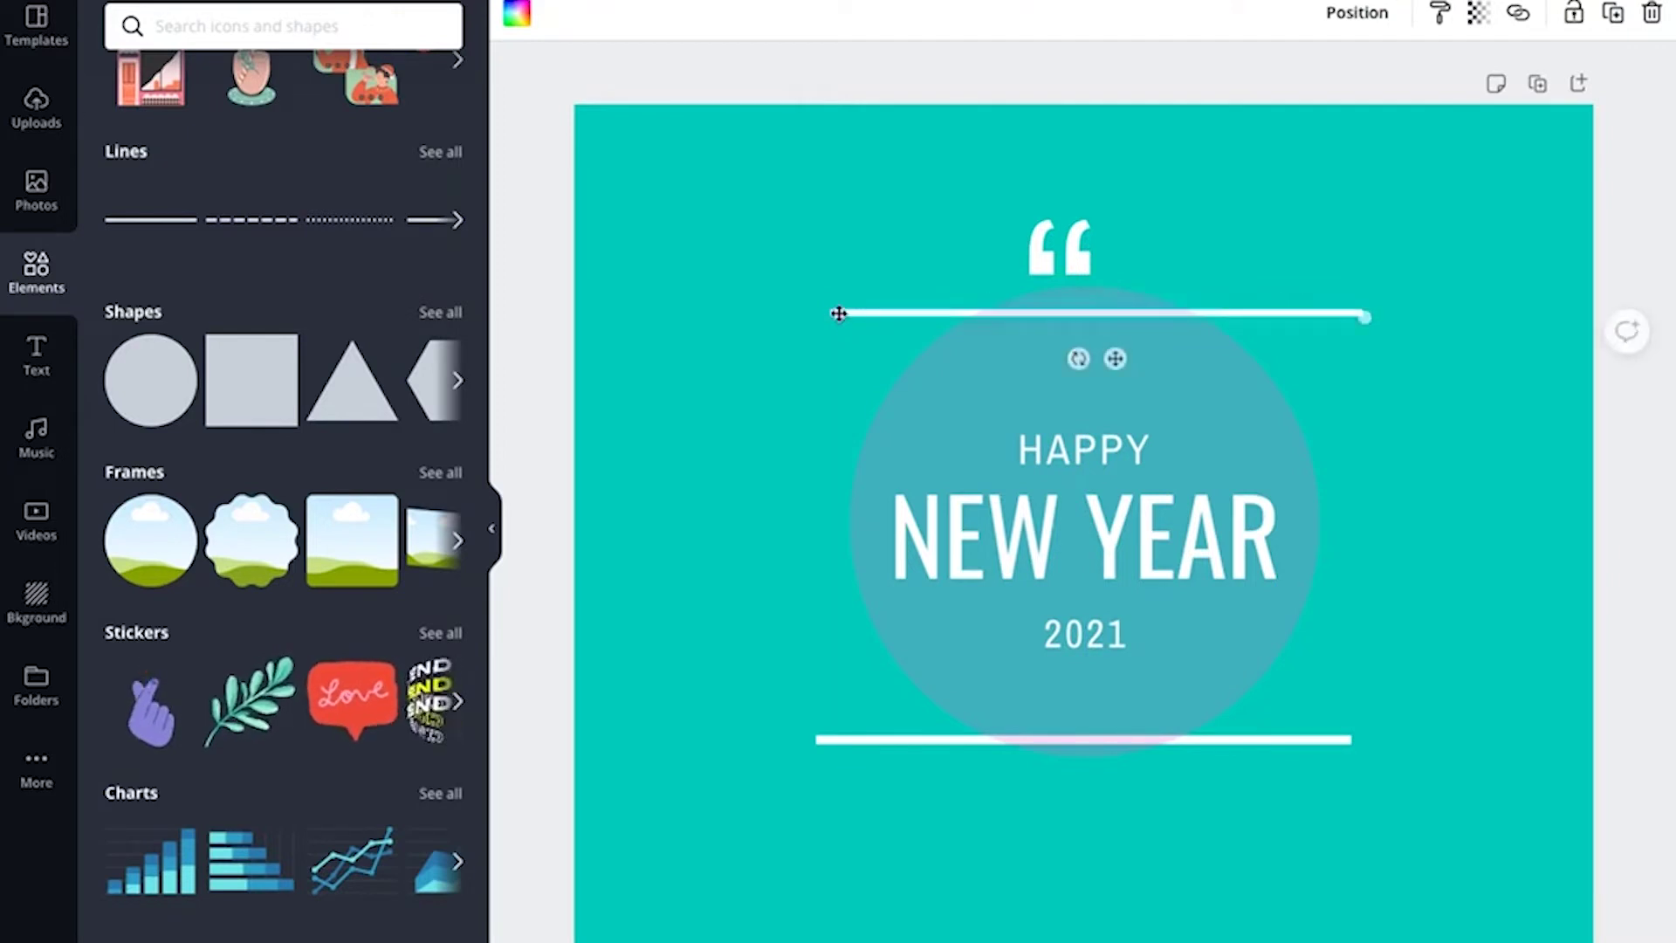
click(1418, 696)
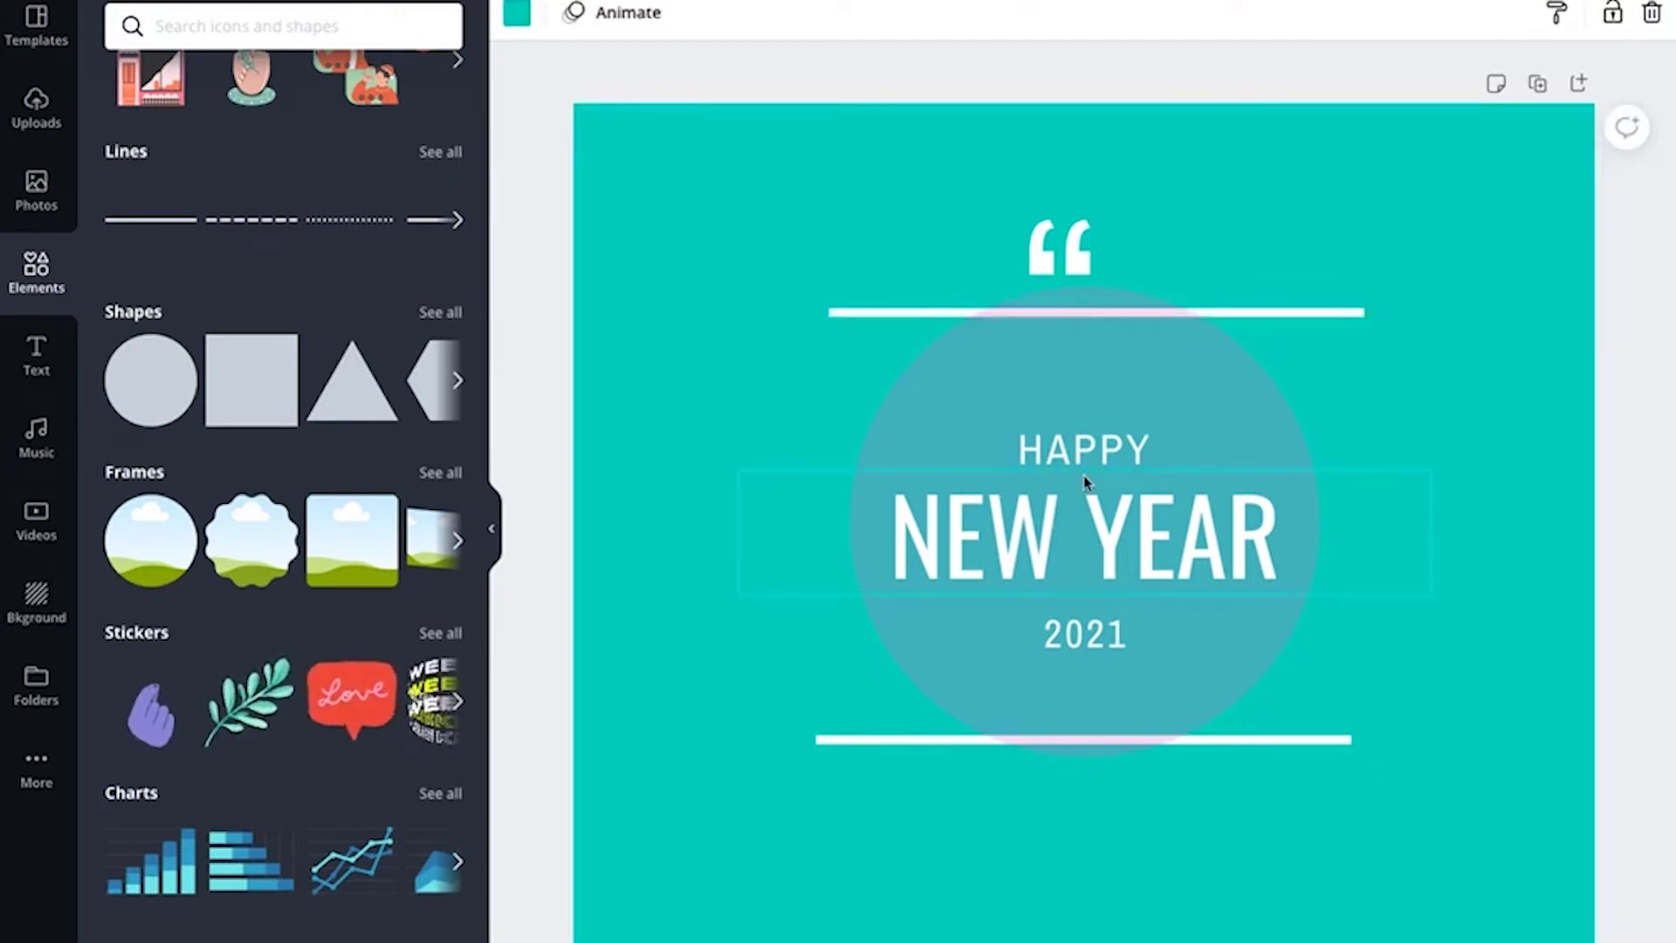
click(1250, 545)
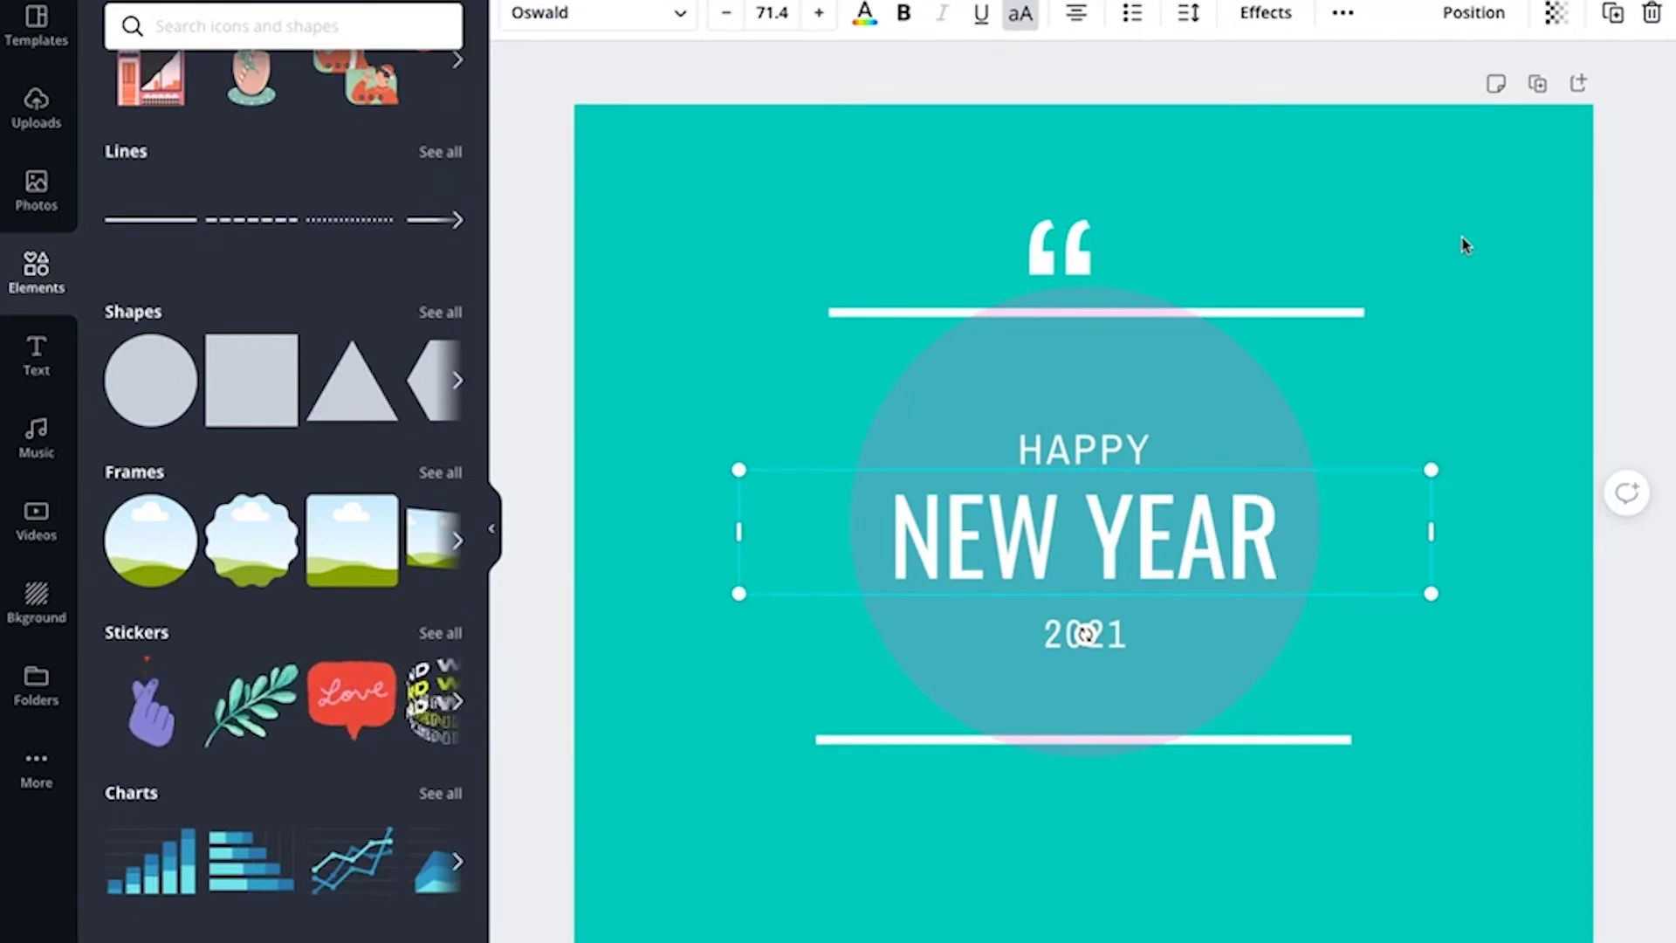
click(1107, 2)
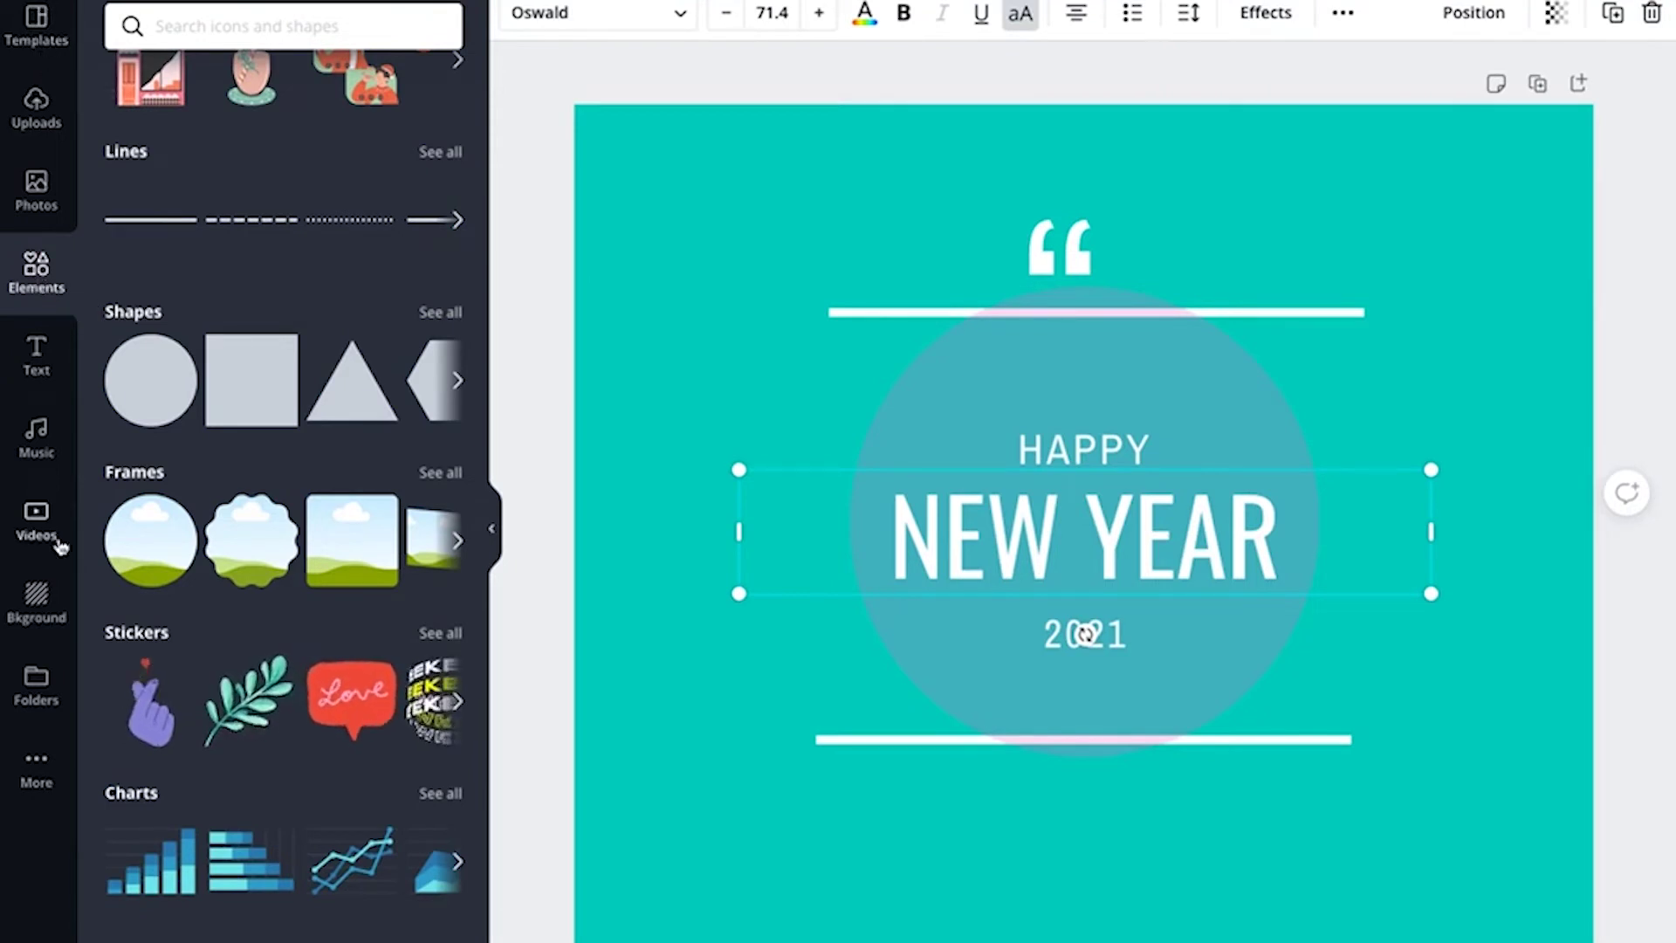
Step: Show the full collection of grid layouts in the elements library
scroll(227, 908, down, 2)
scroll(225, 904, down, 5)
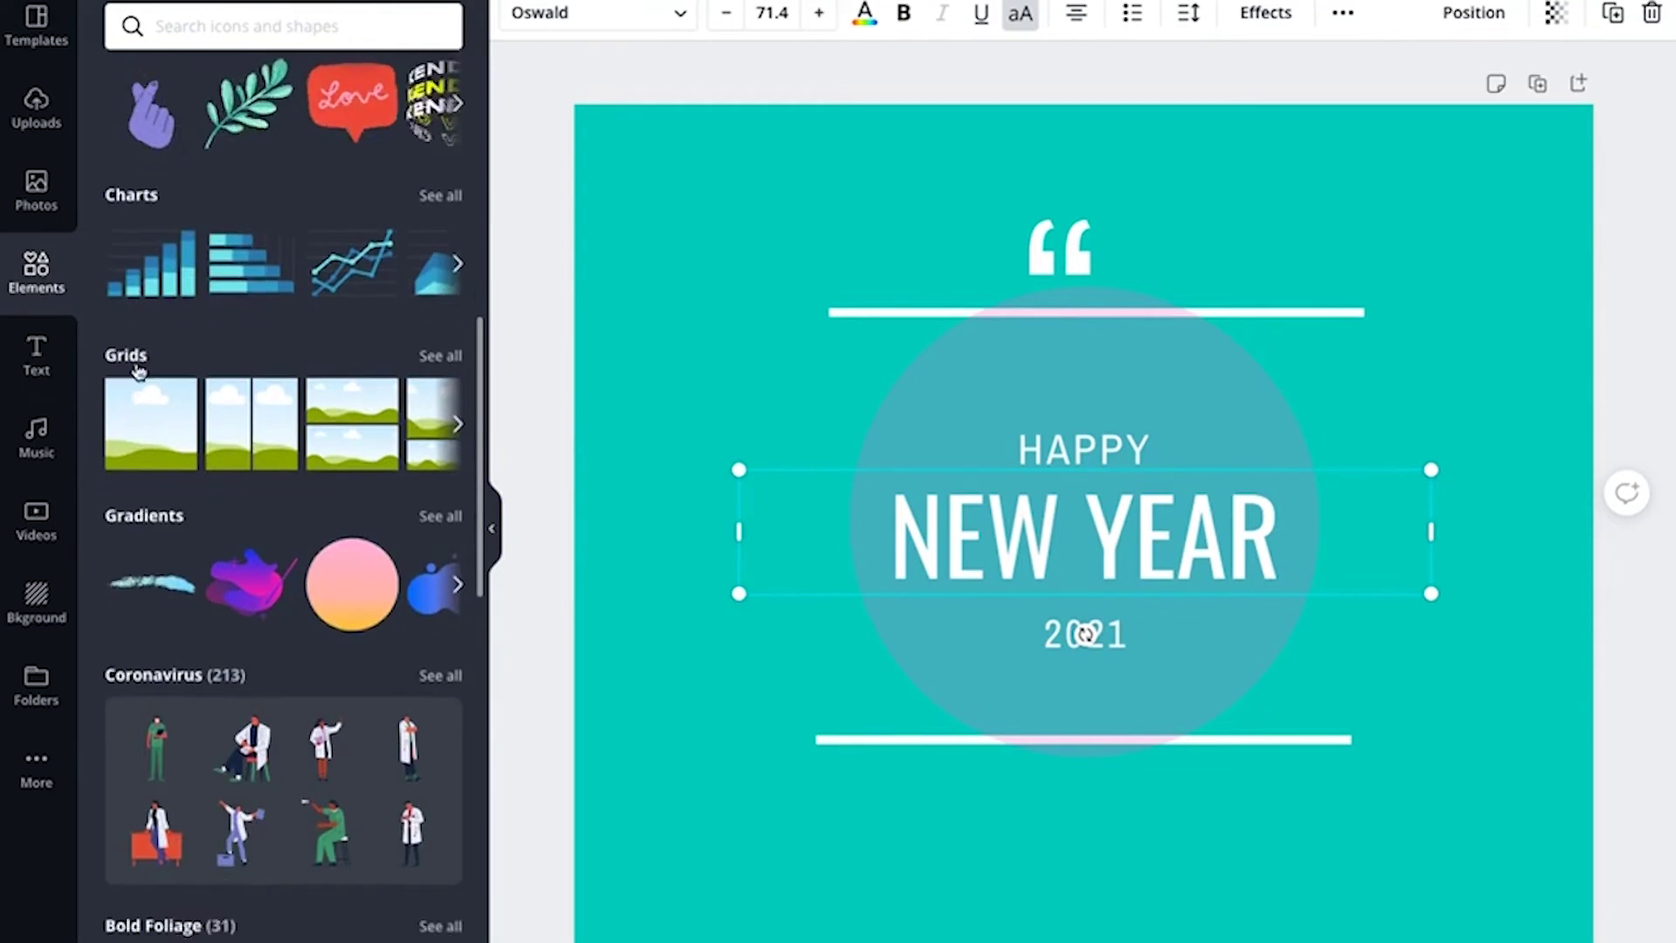
click(438, 364)
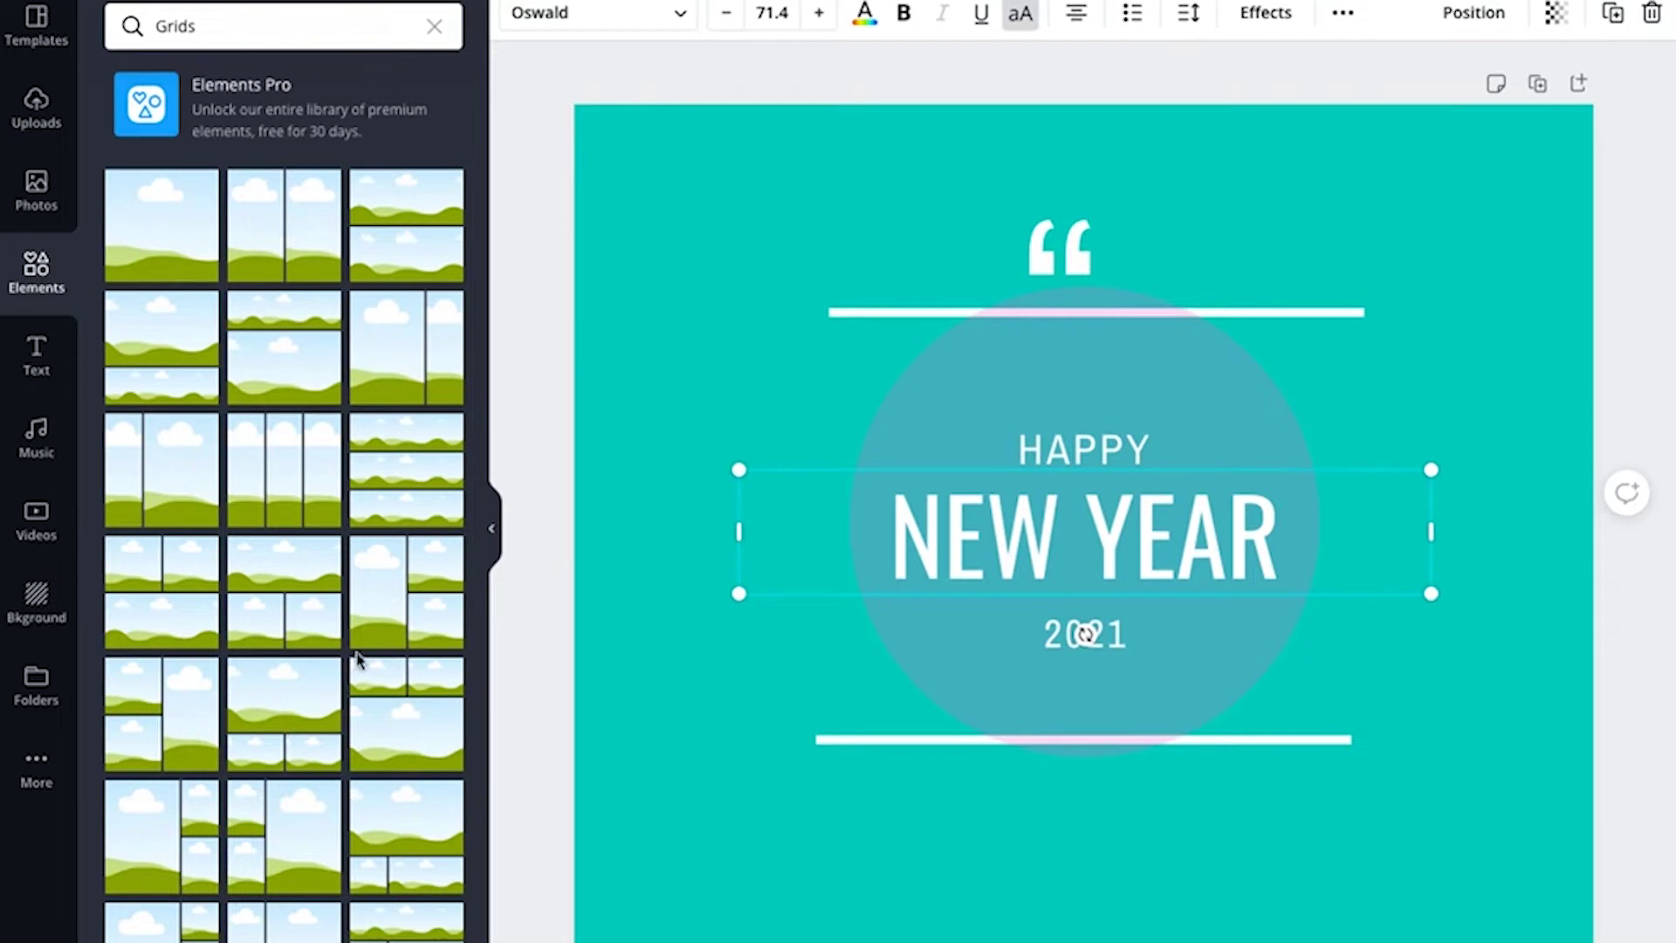
Step: Delete the quotation mark, the translucent circle and the upper white line from the page
scroll(353, 651, down, 2)
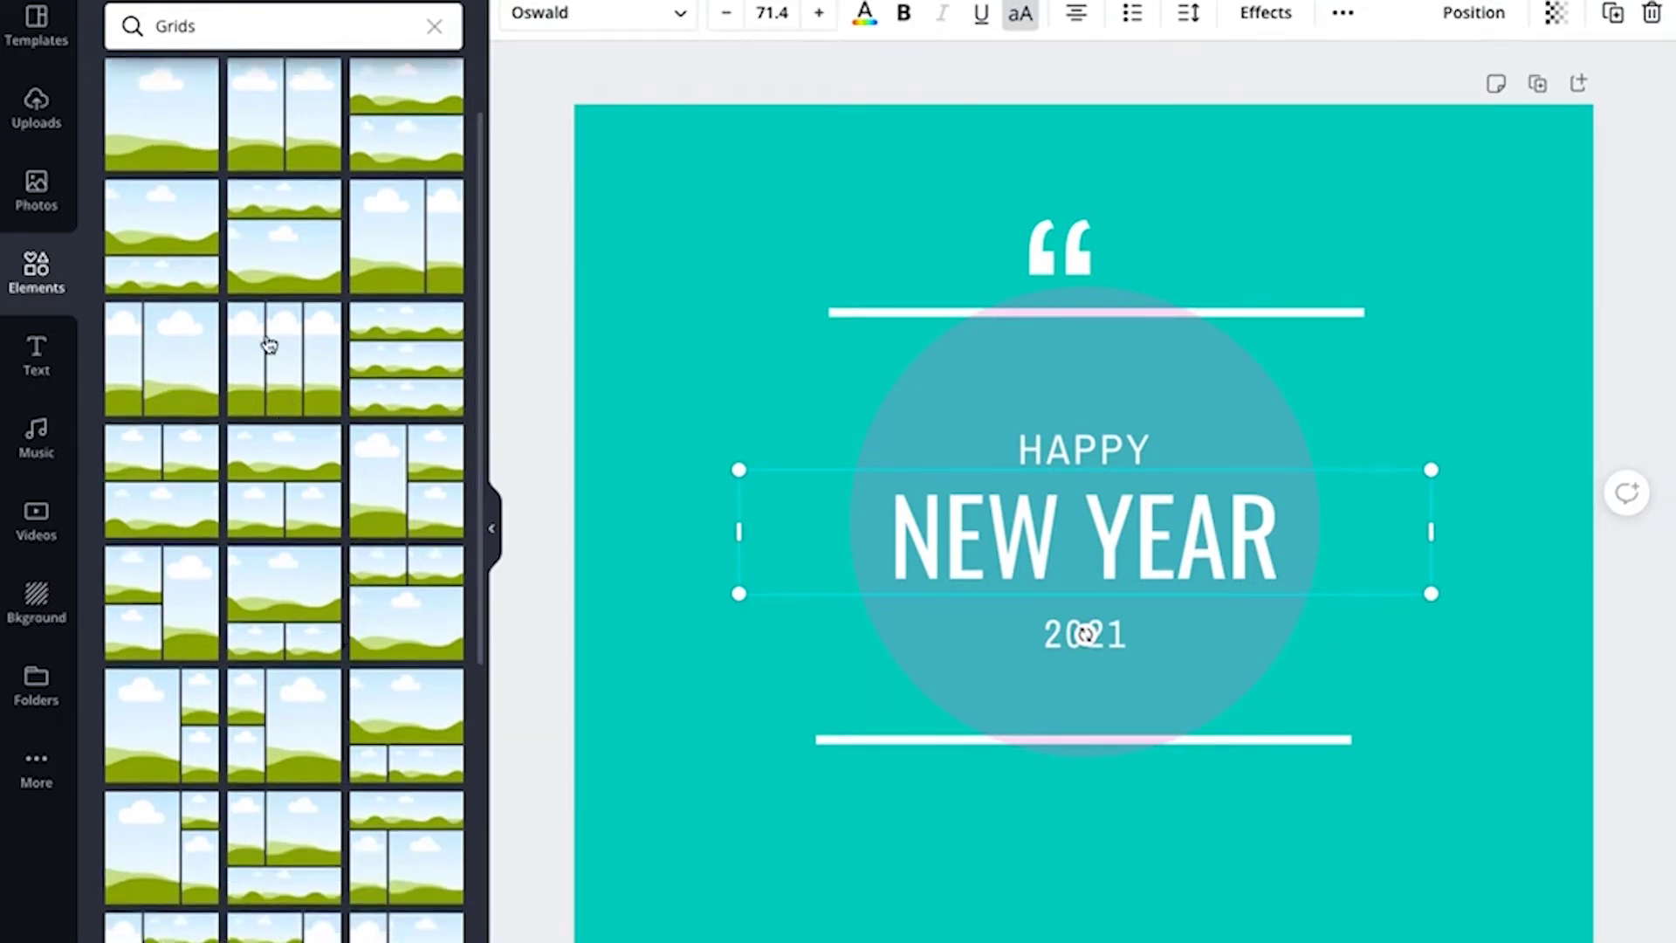
click(1098, 249)
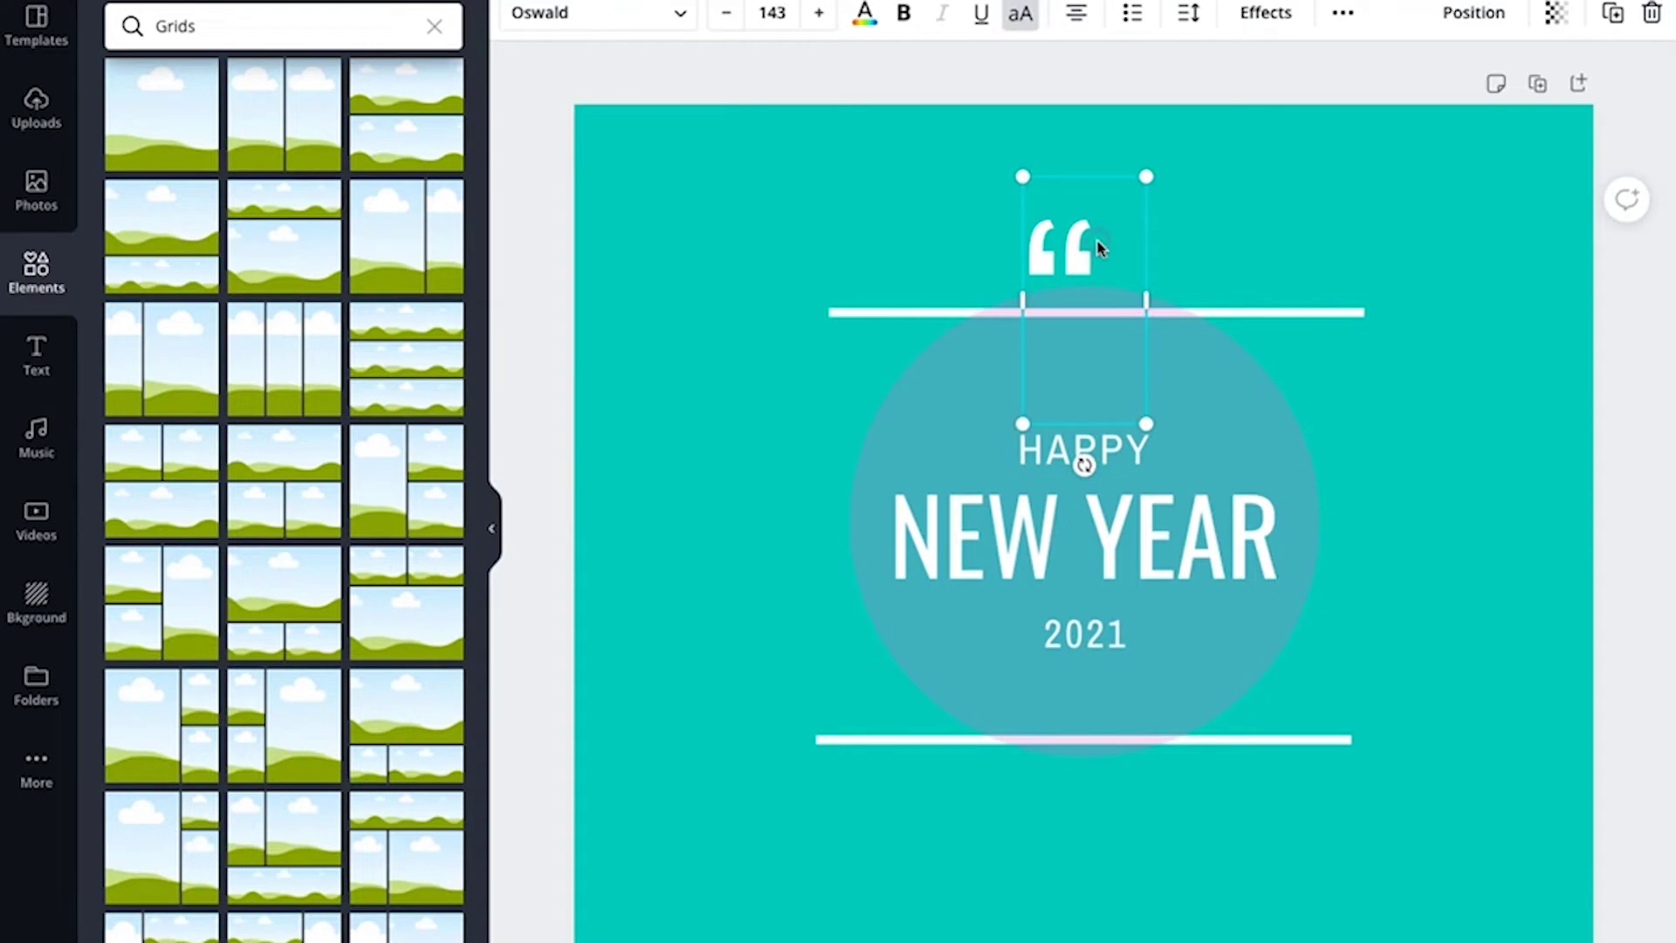
key(Delete)
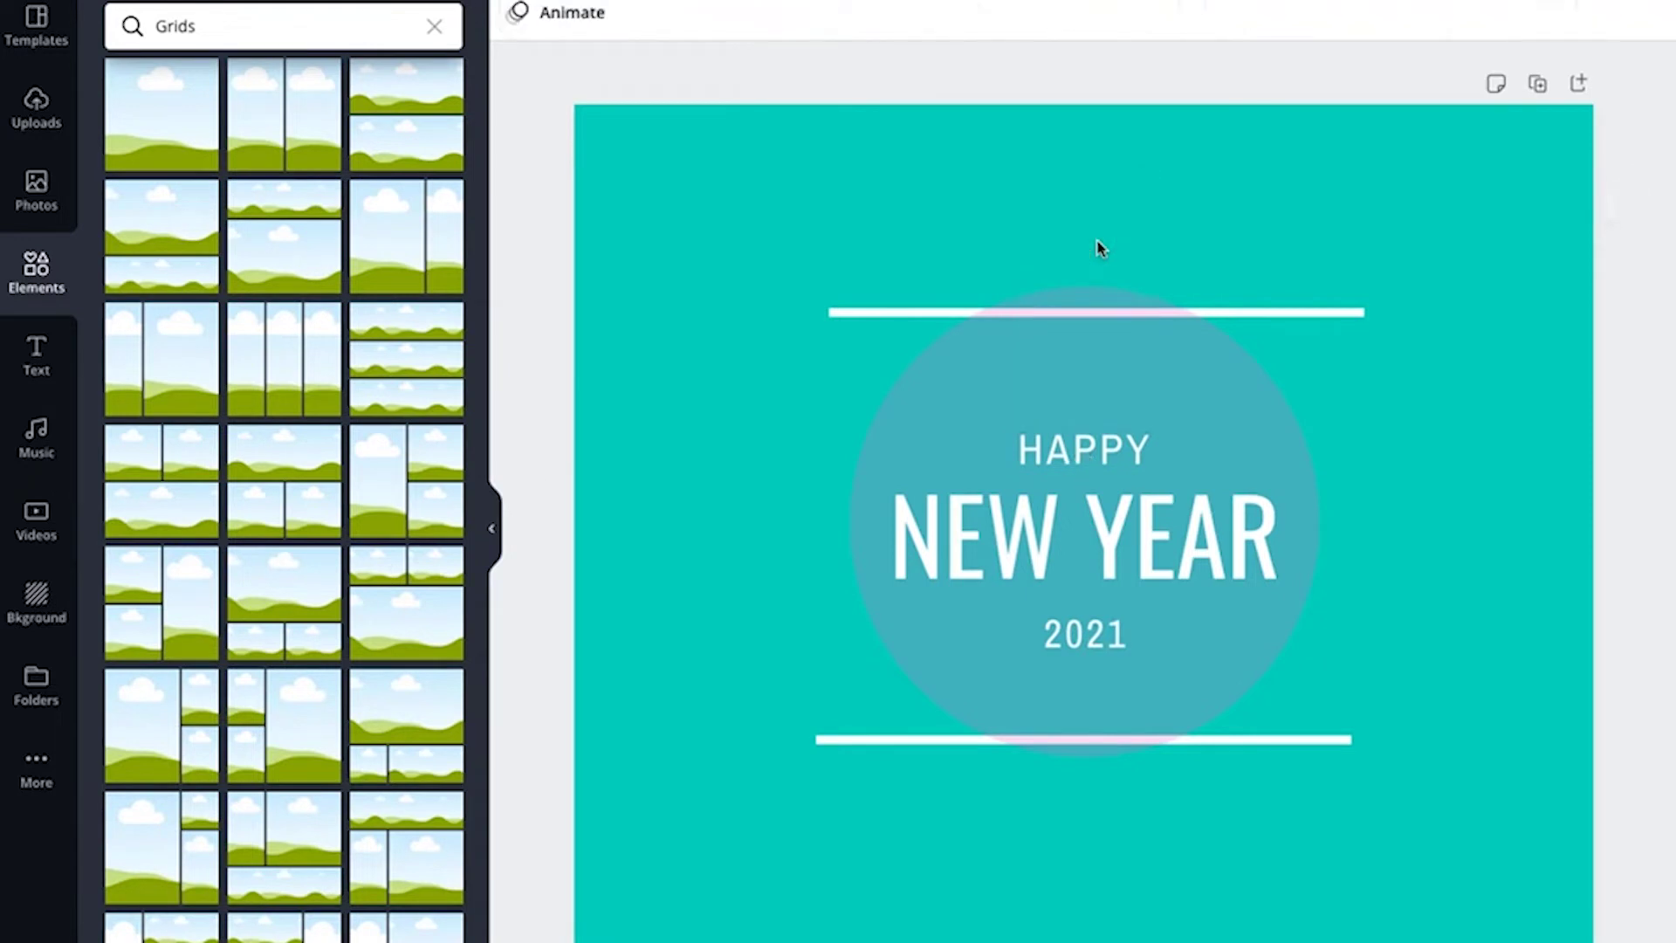
click(1057, 324)
key(Delete)
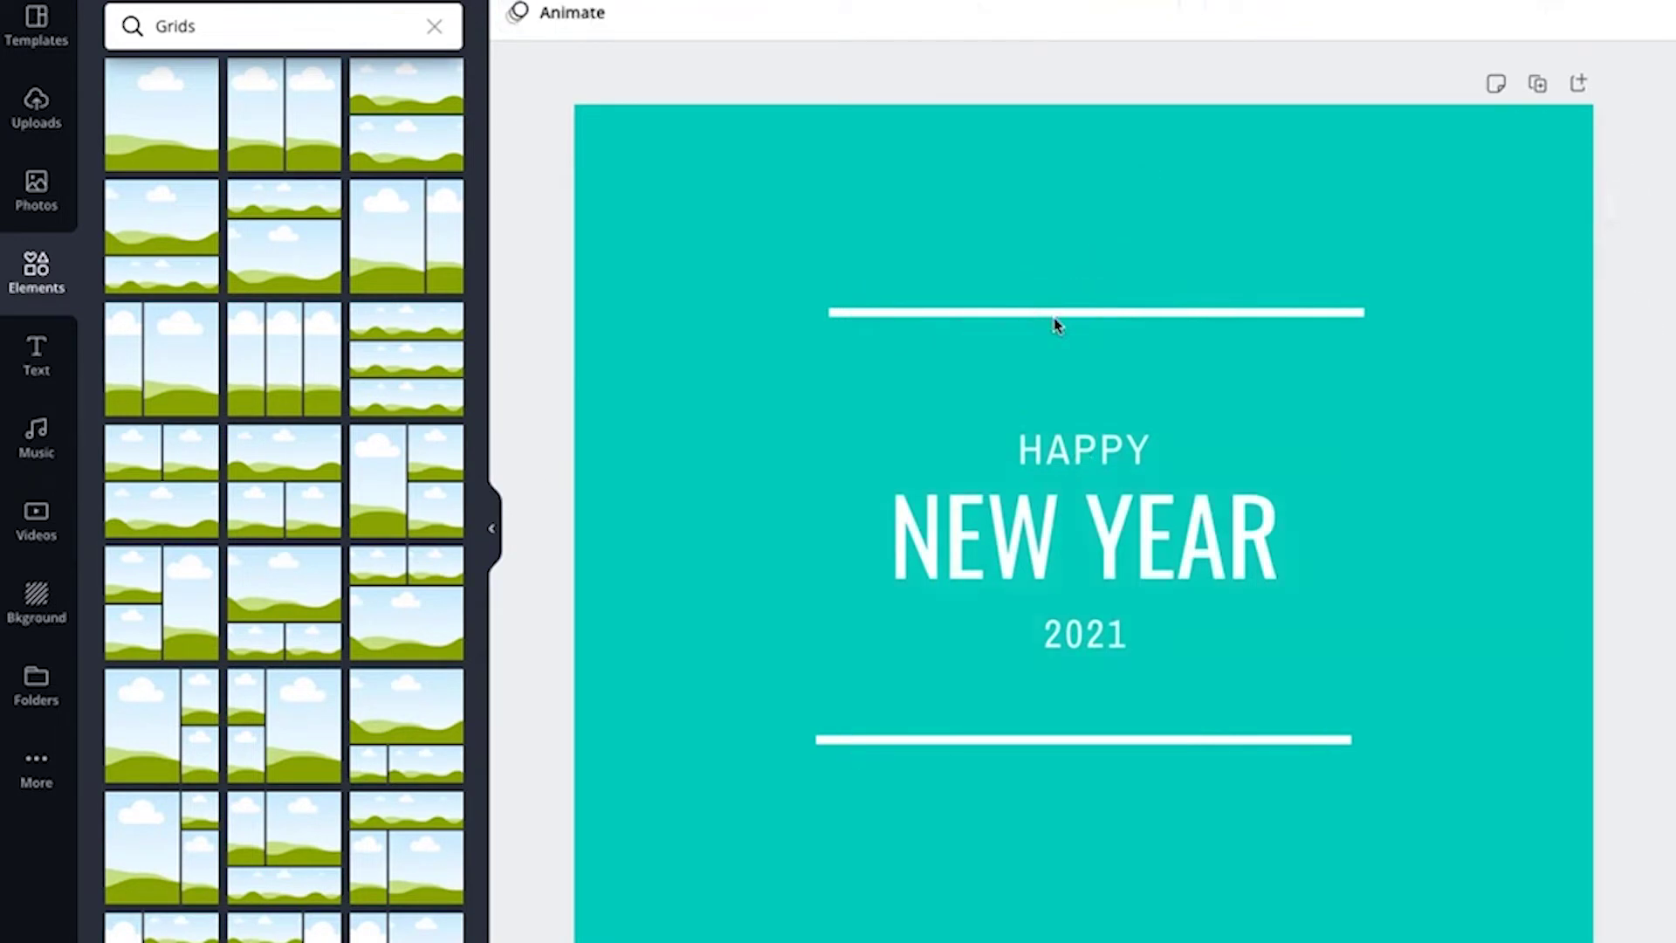
click(1124, 316)
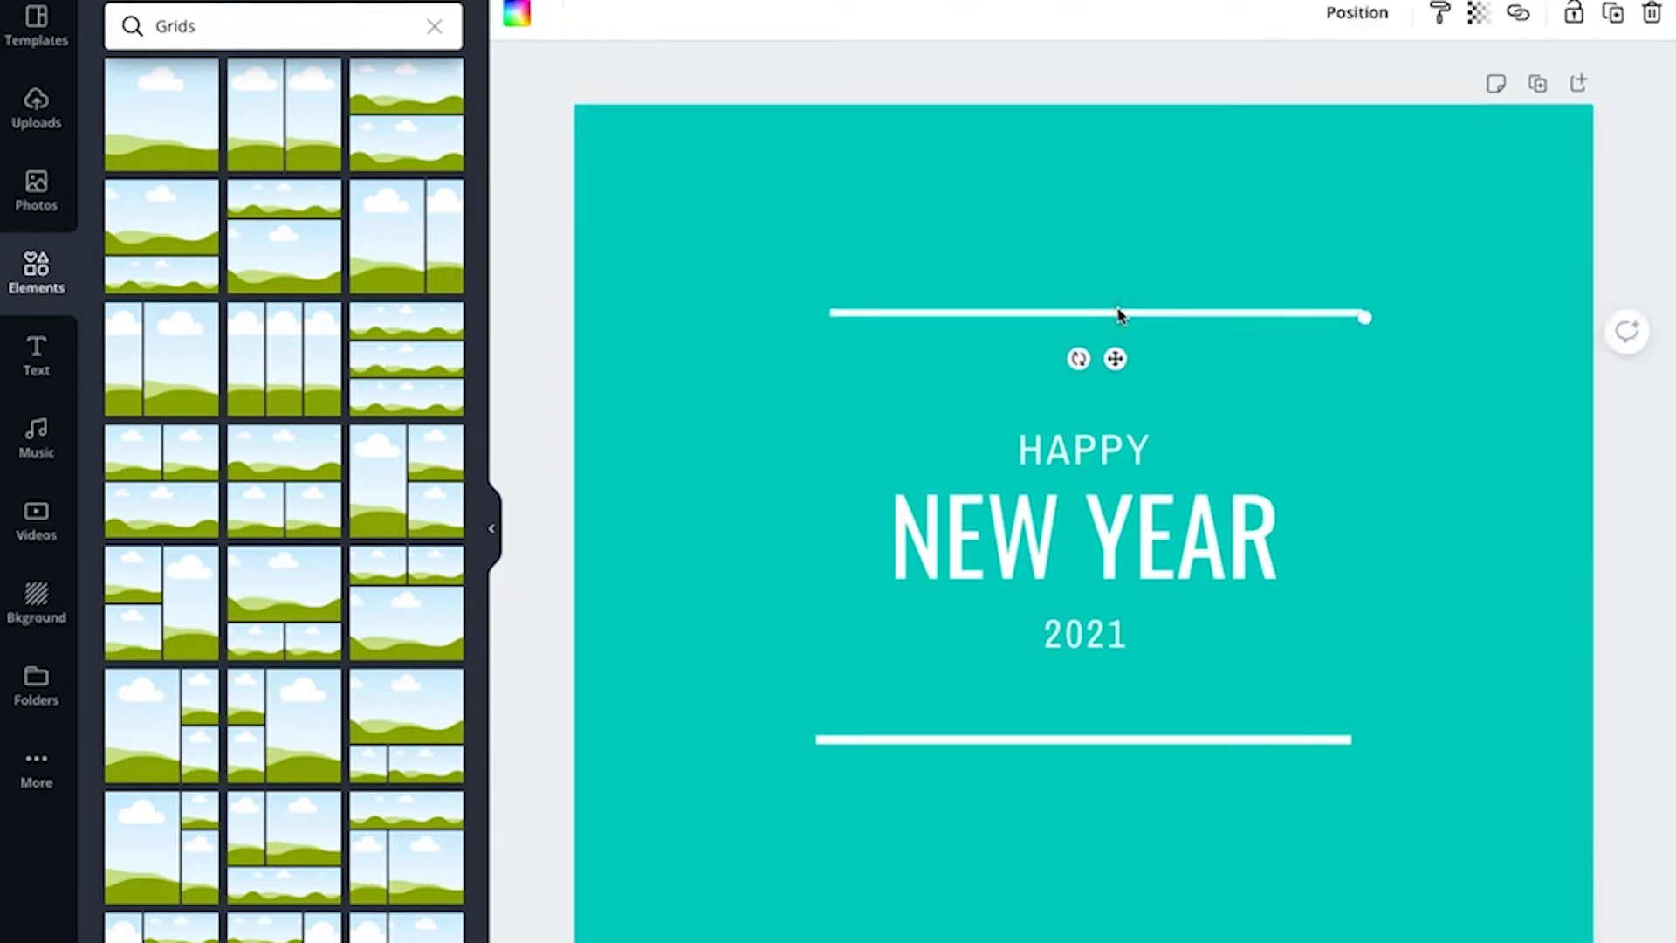
key(Delete)
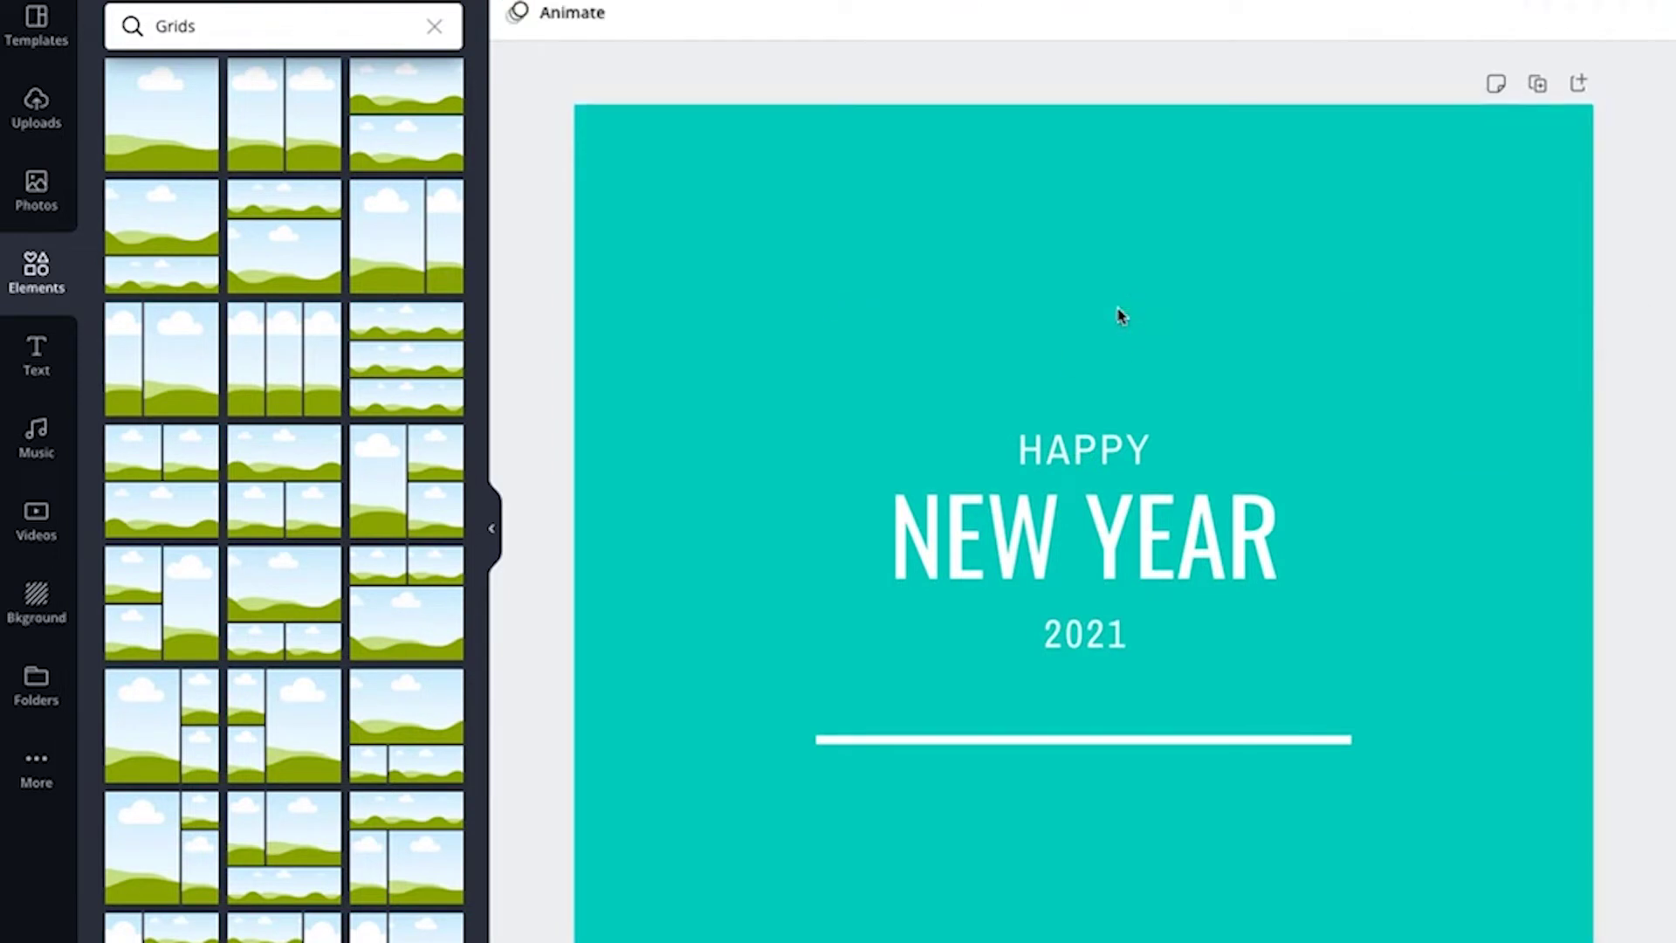
Step: Clear the remaining HAPPY, NEW YEAR and 2021 texts and the lower white line from the page
click(1064, 478)
key(Delete)
click(1059, 547)
key(Delete)
click(1074, 642)
key(Delete)
click(1058, 740)
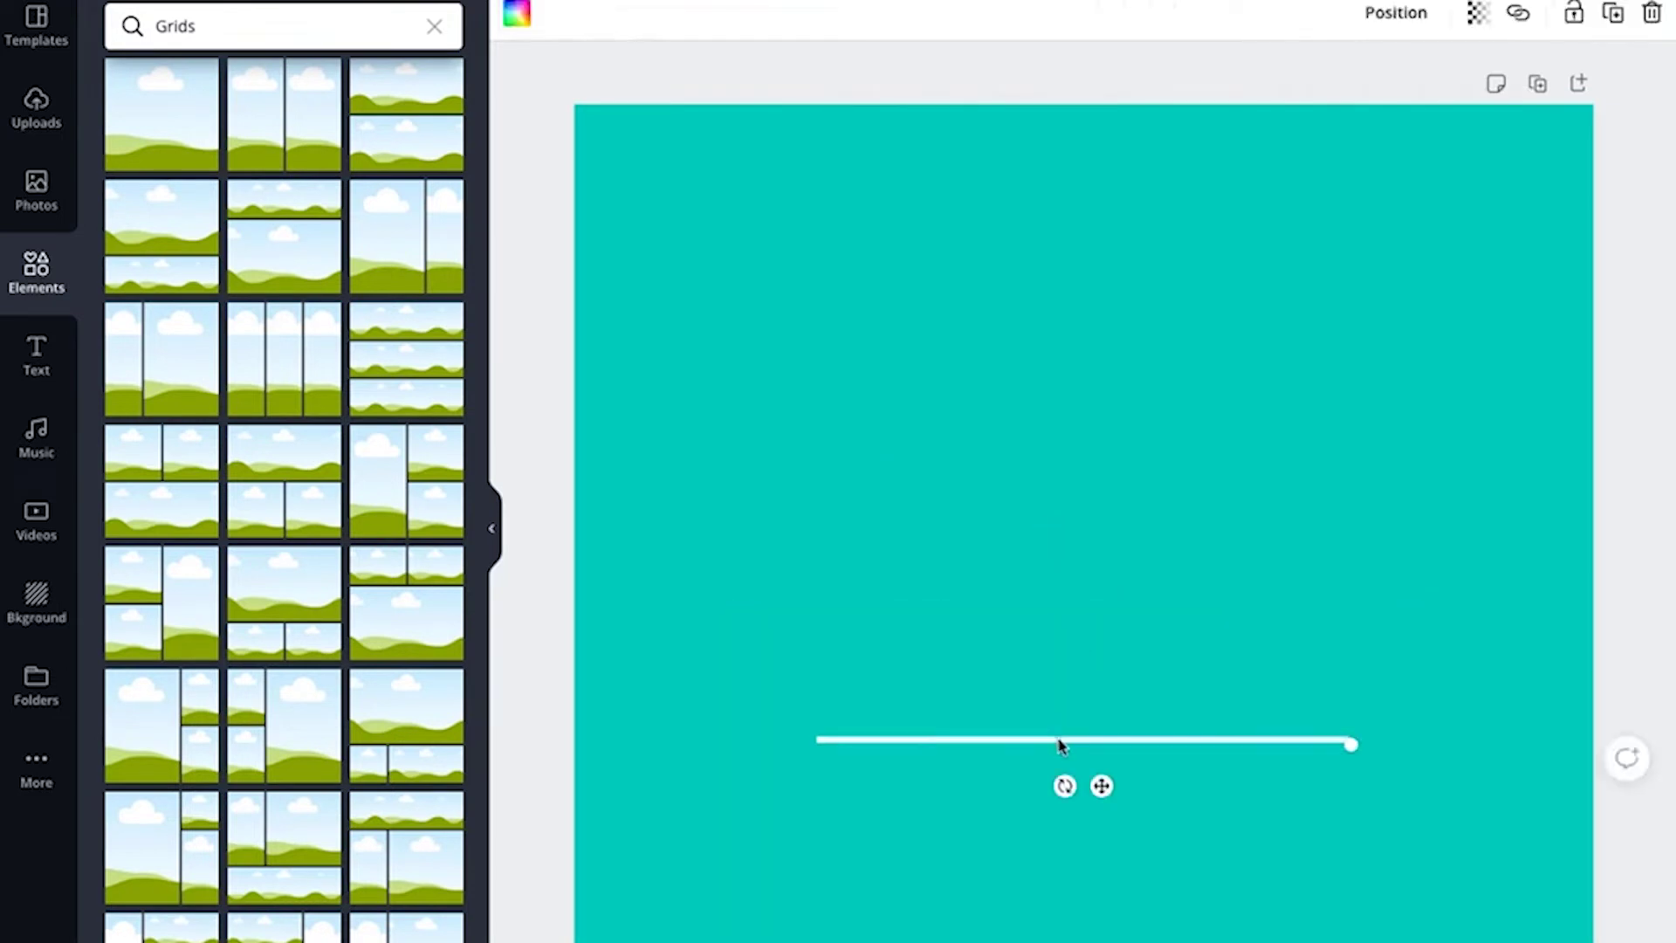
key(Delete)
Step: Change the page background to white and fill the page with the grid of three equal vertical columns
click(978, 414)
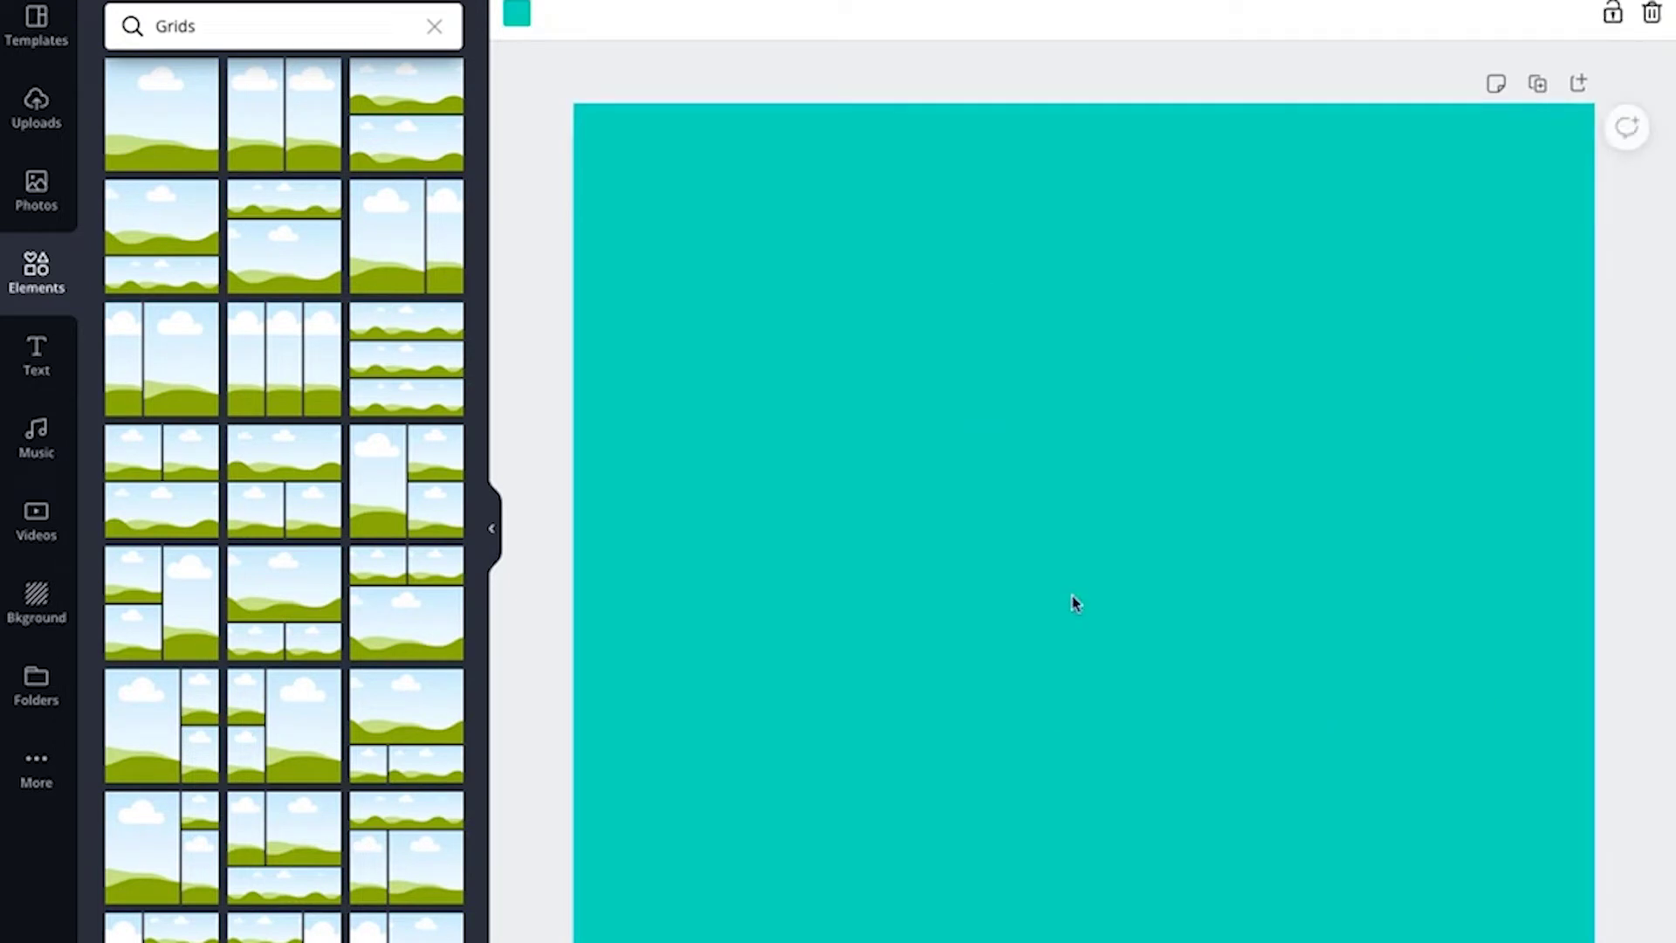
click(515, 16)
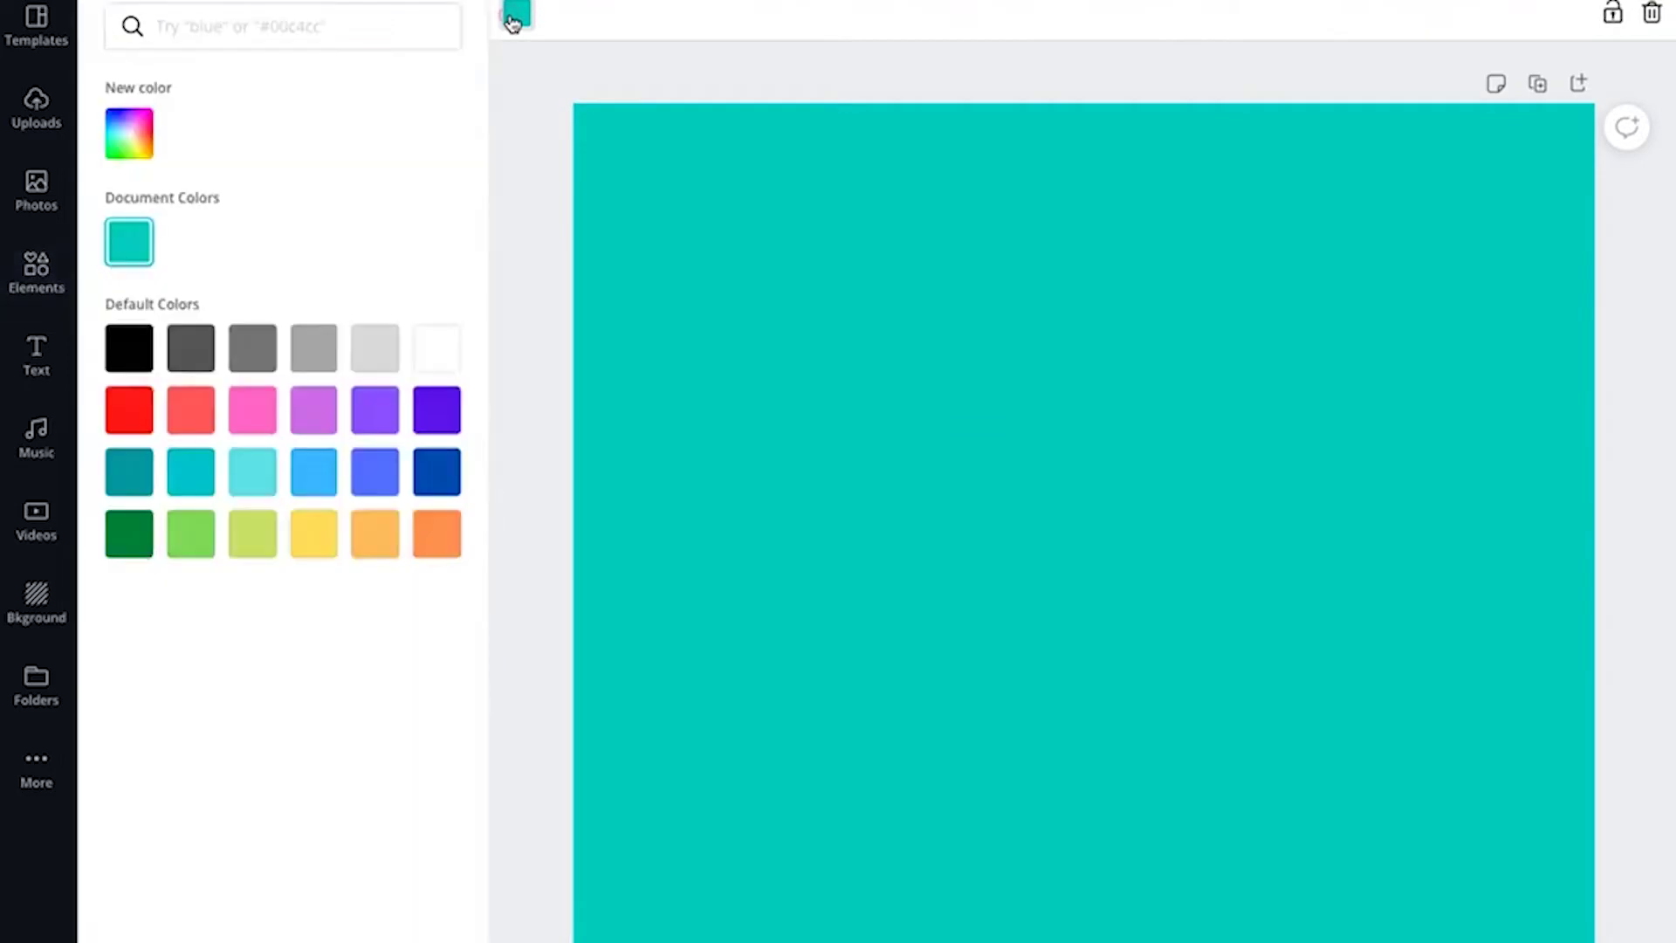
click(438, 358)
click(995, 454)
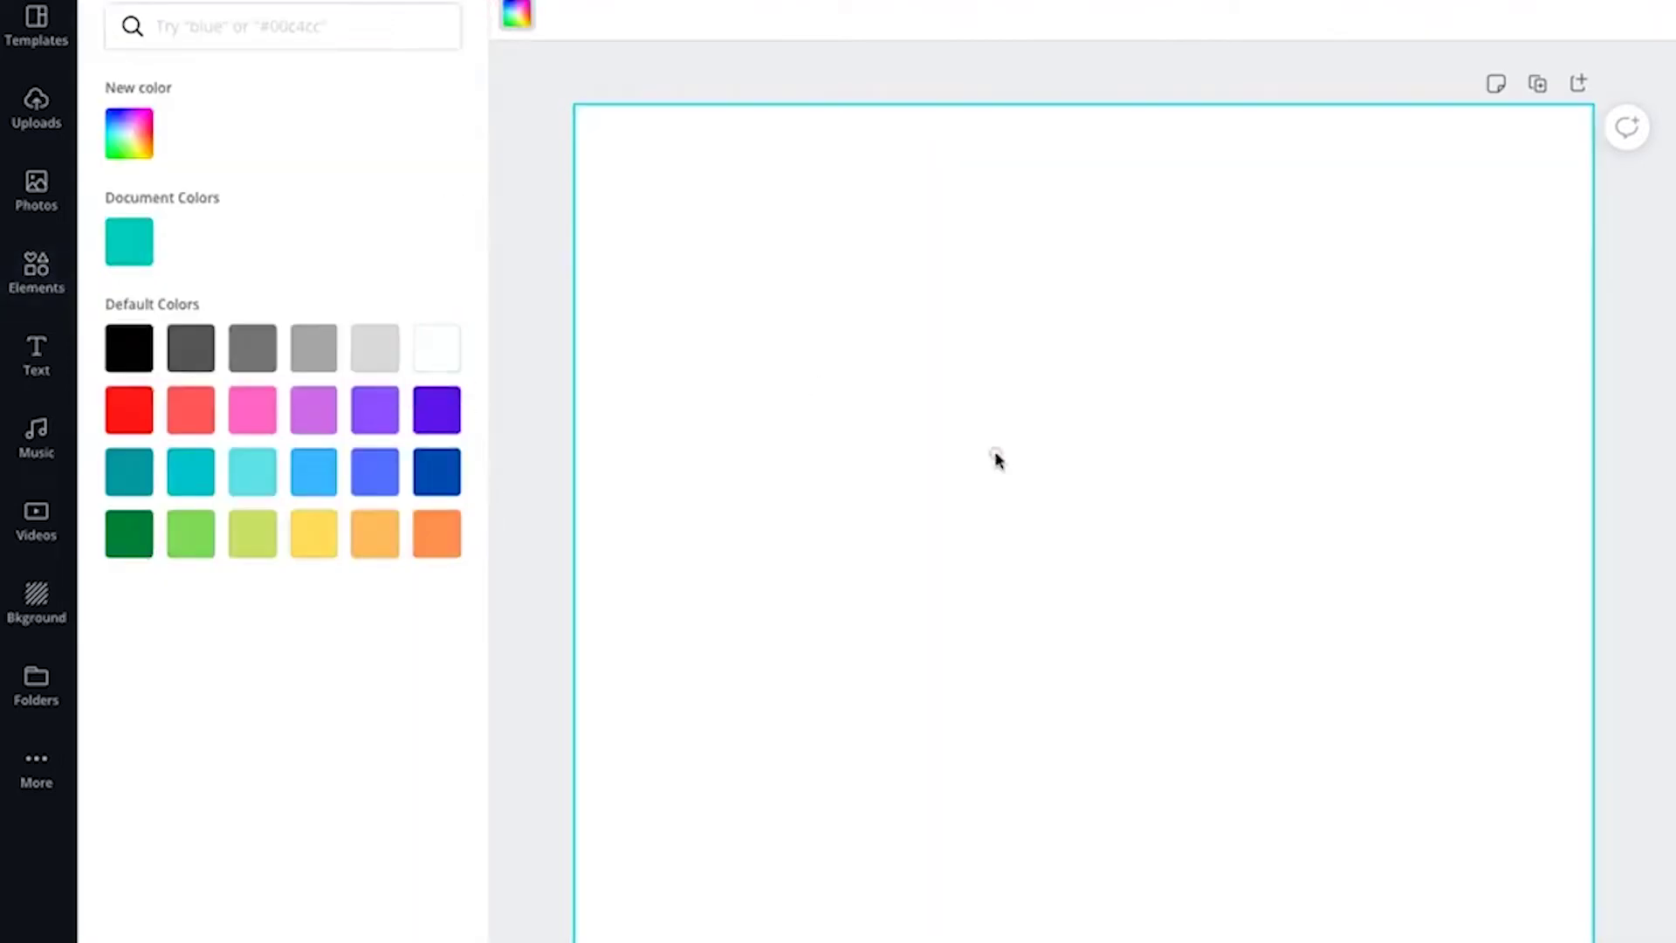
click(44, 265)
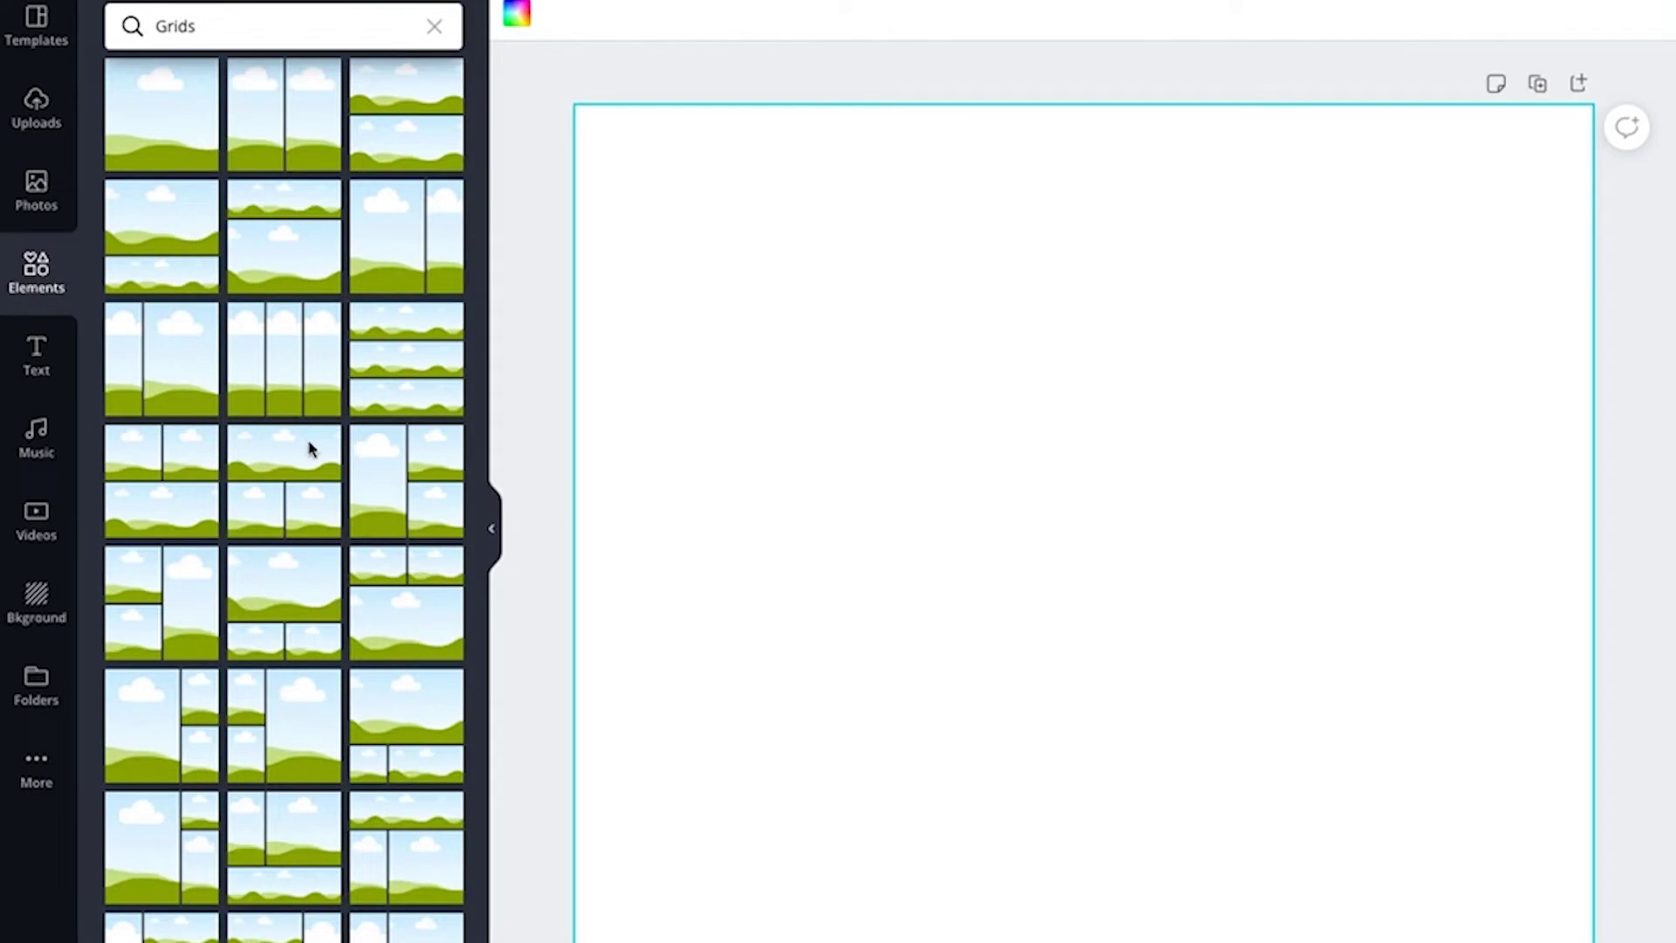
drag(272, 359, 879, 444)
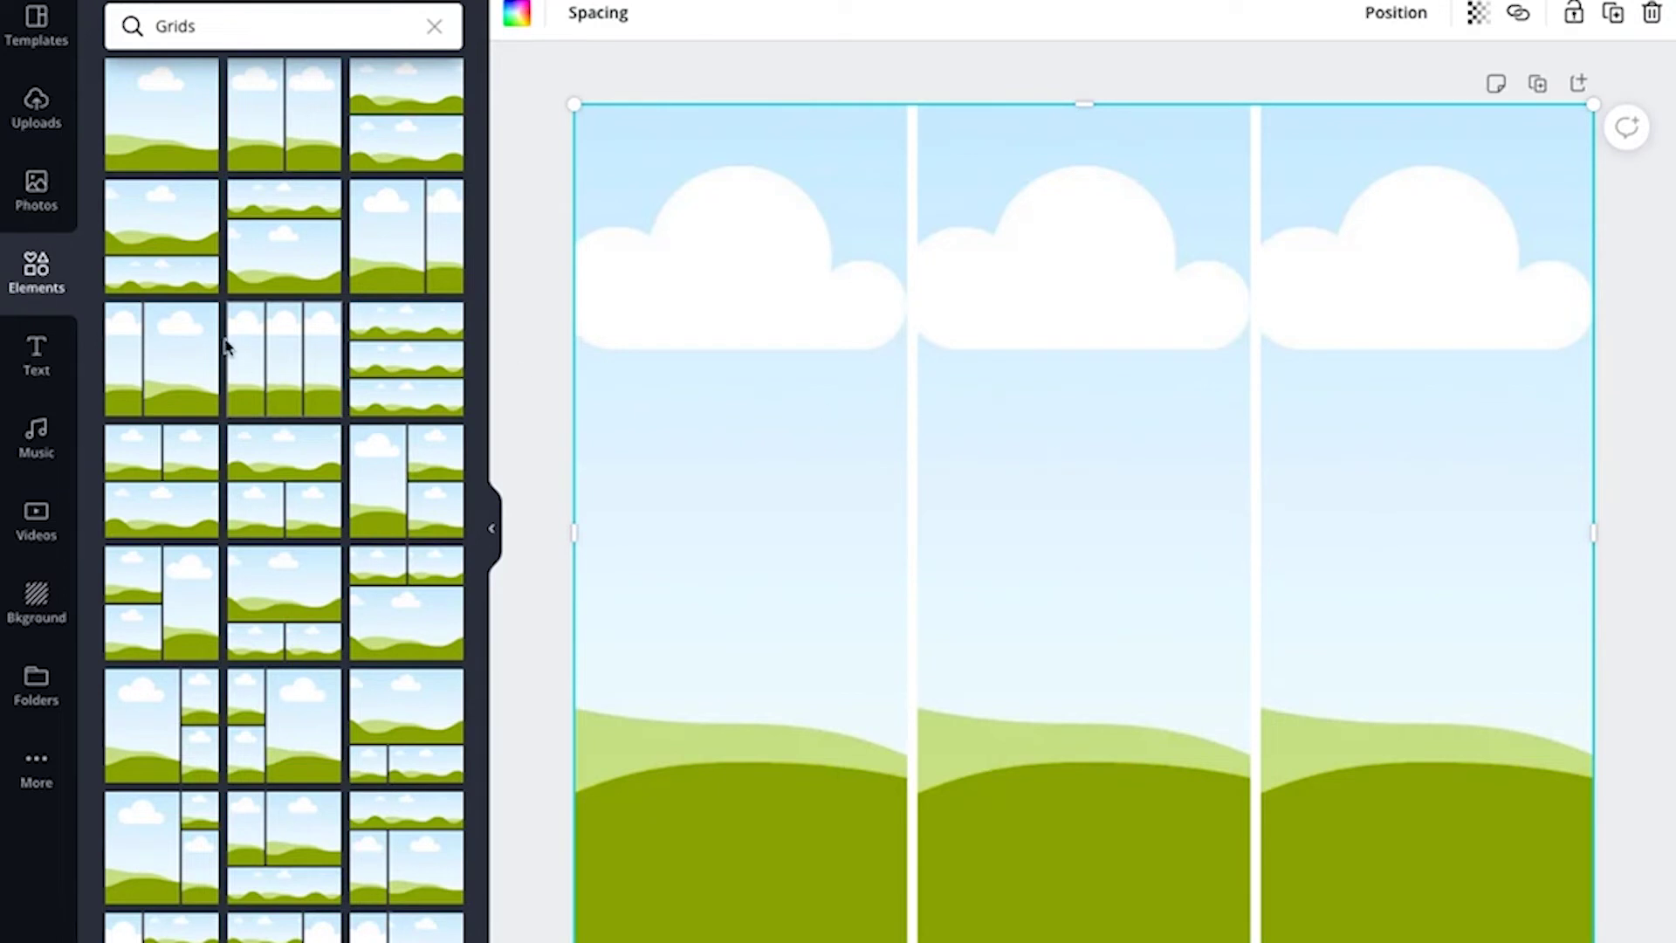
Step: Search the photos for "india flag" and place the free photo of the flag against the purple-blue sky in the first grid column
click(35, 192)
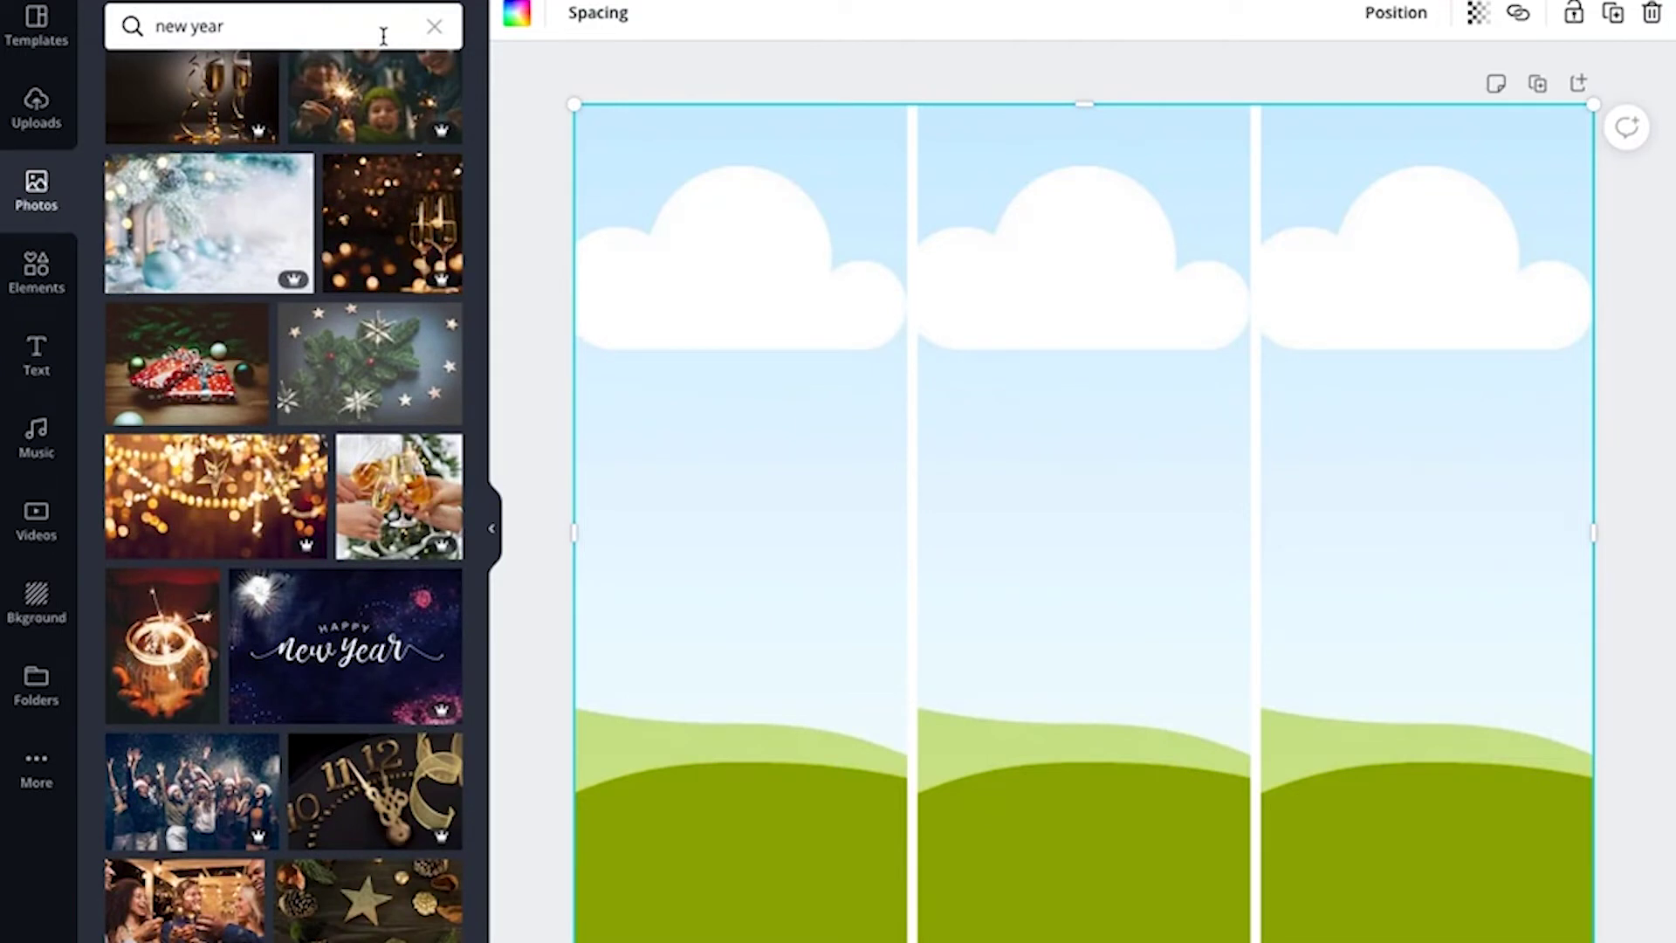
click(433, 33)
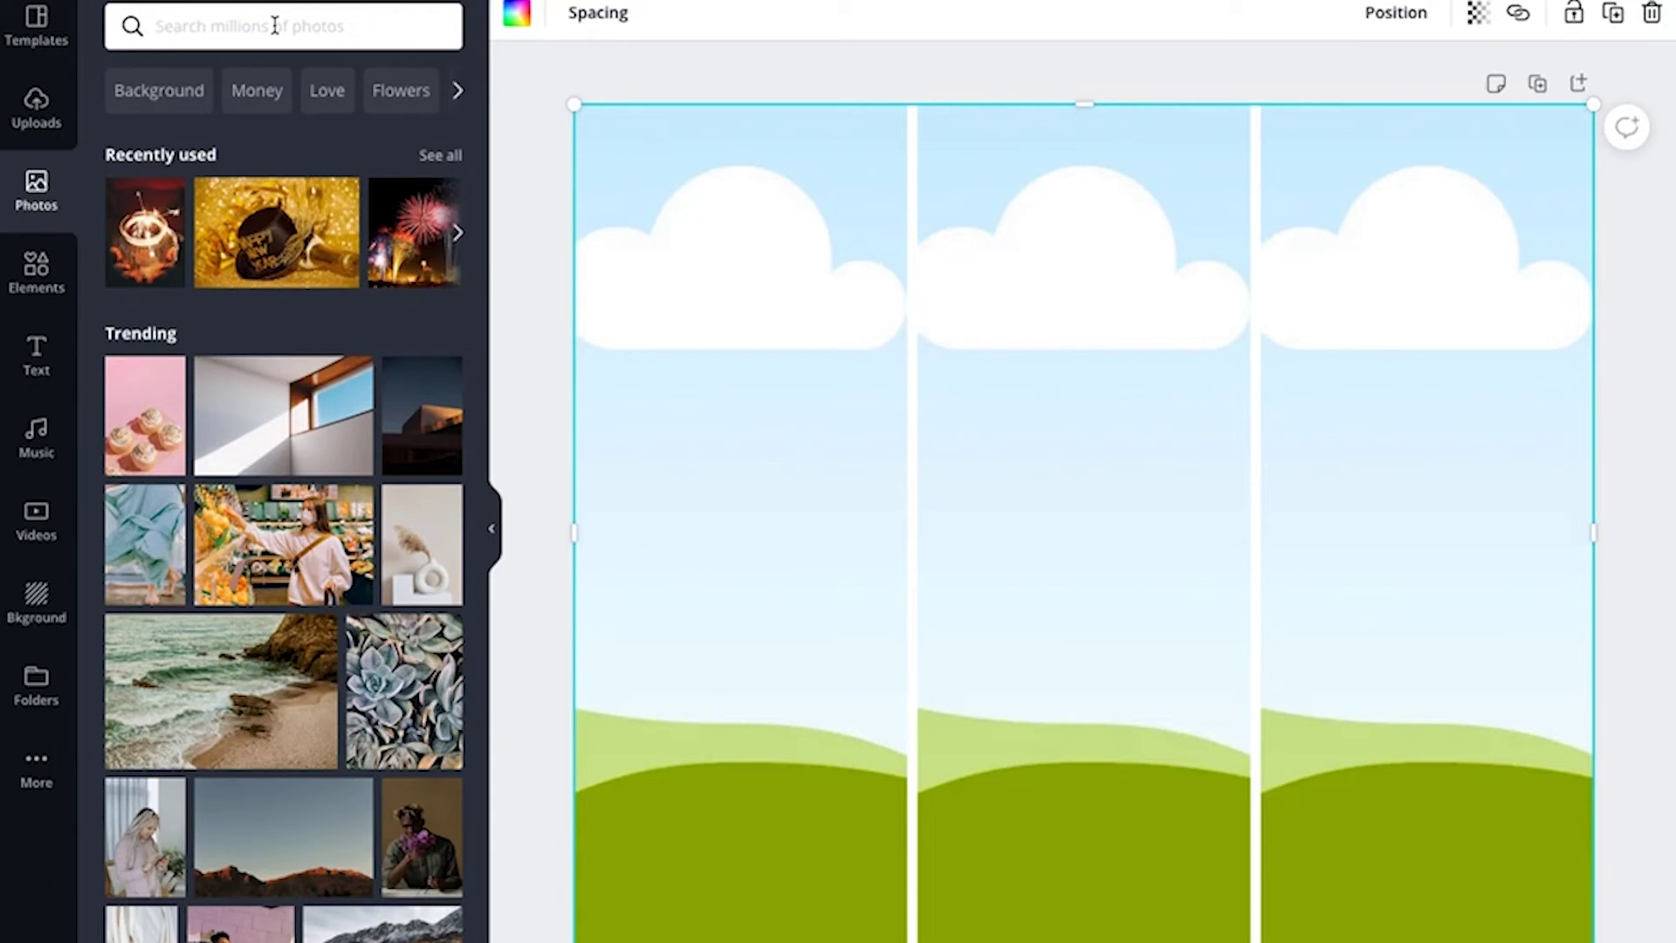
text(rep)
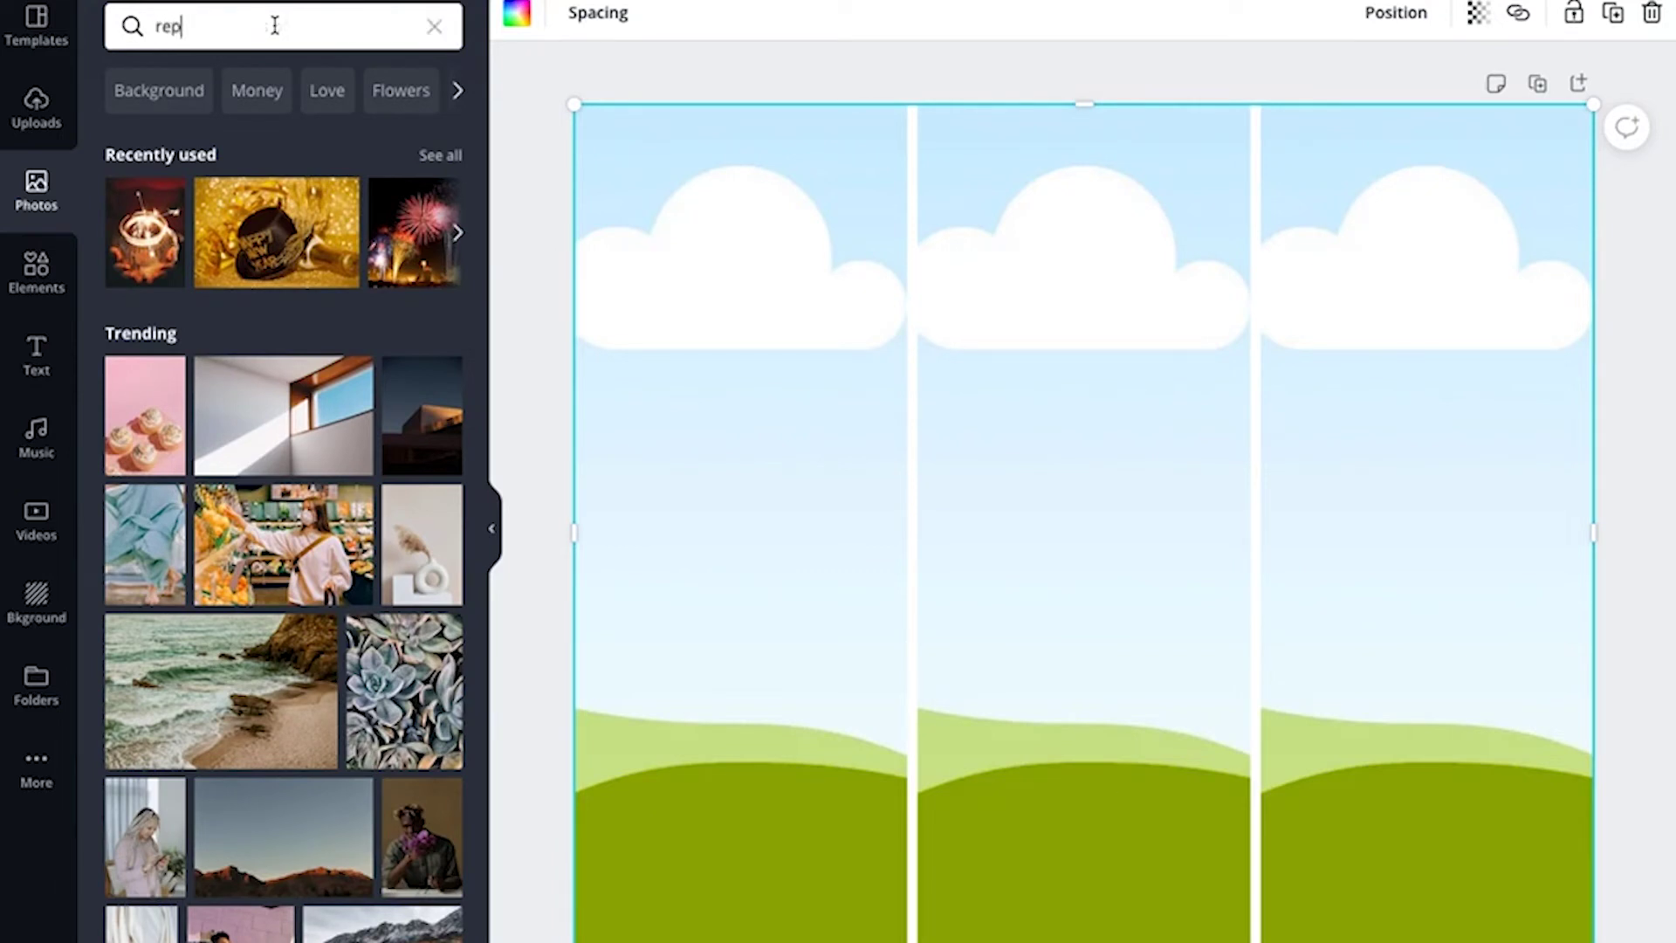
key(BackSpace)
key(BackSpace)
text(india flag)
key(Return)
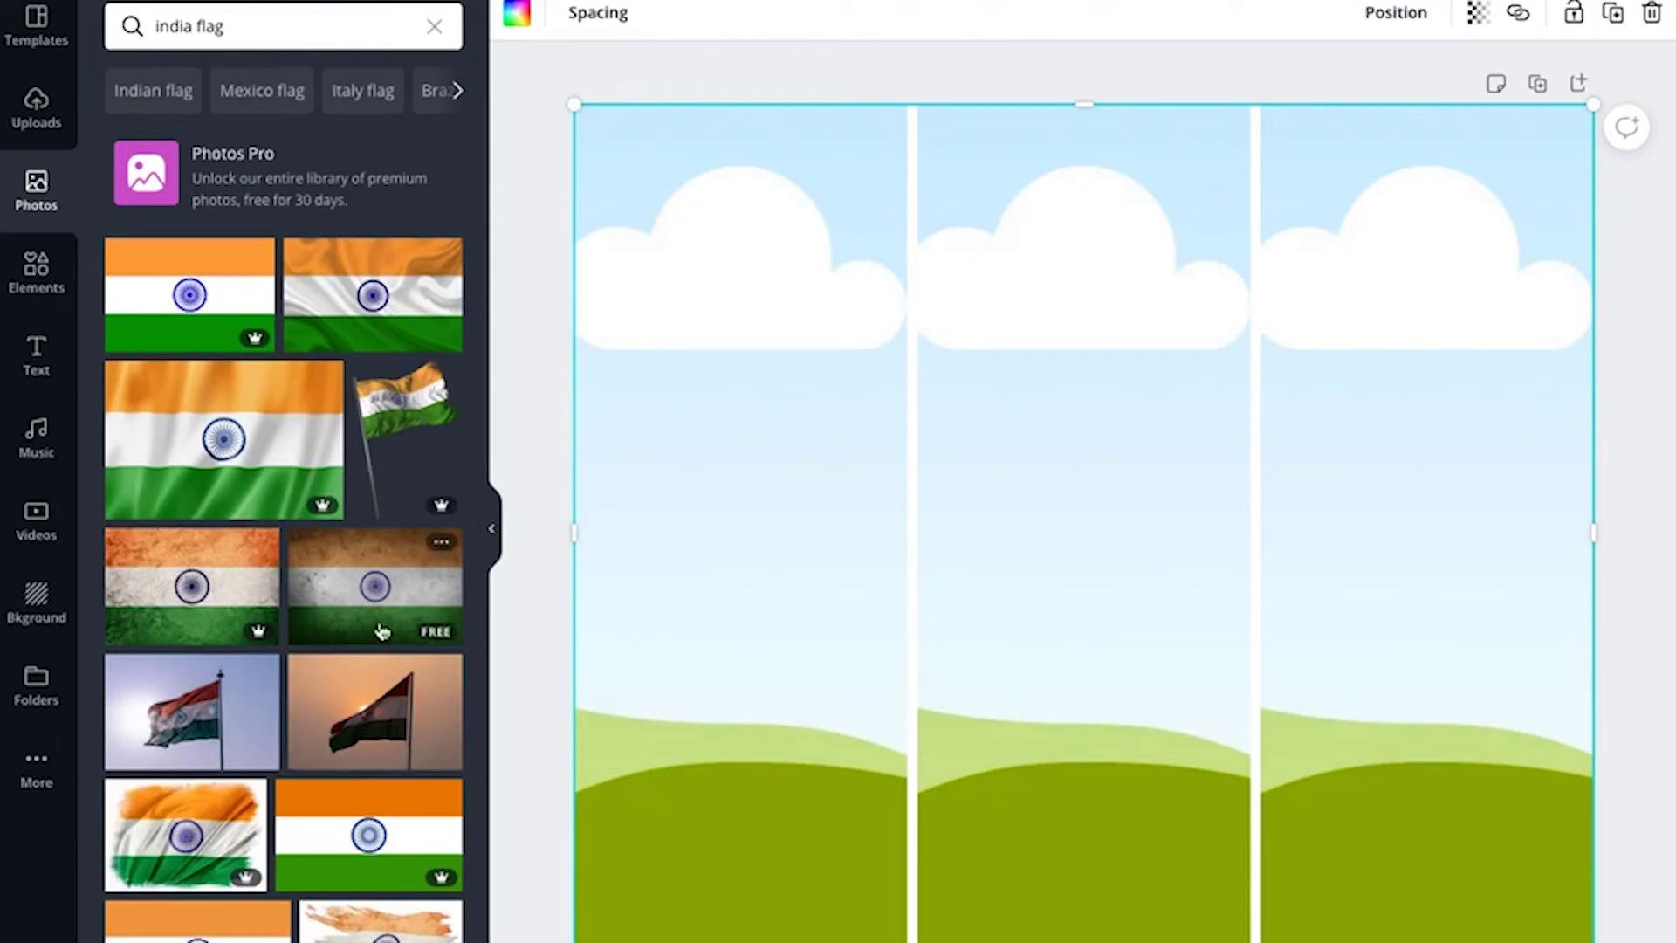
scroll(382, 630, down, 5)
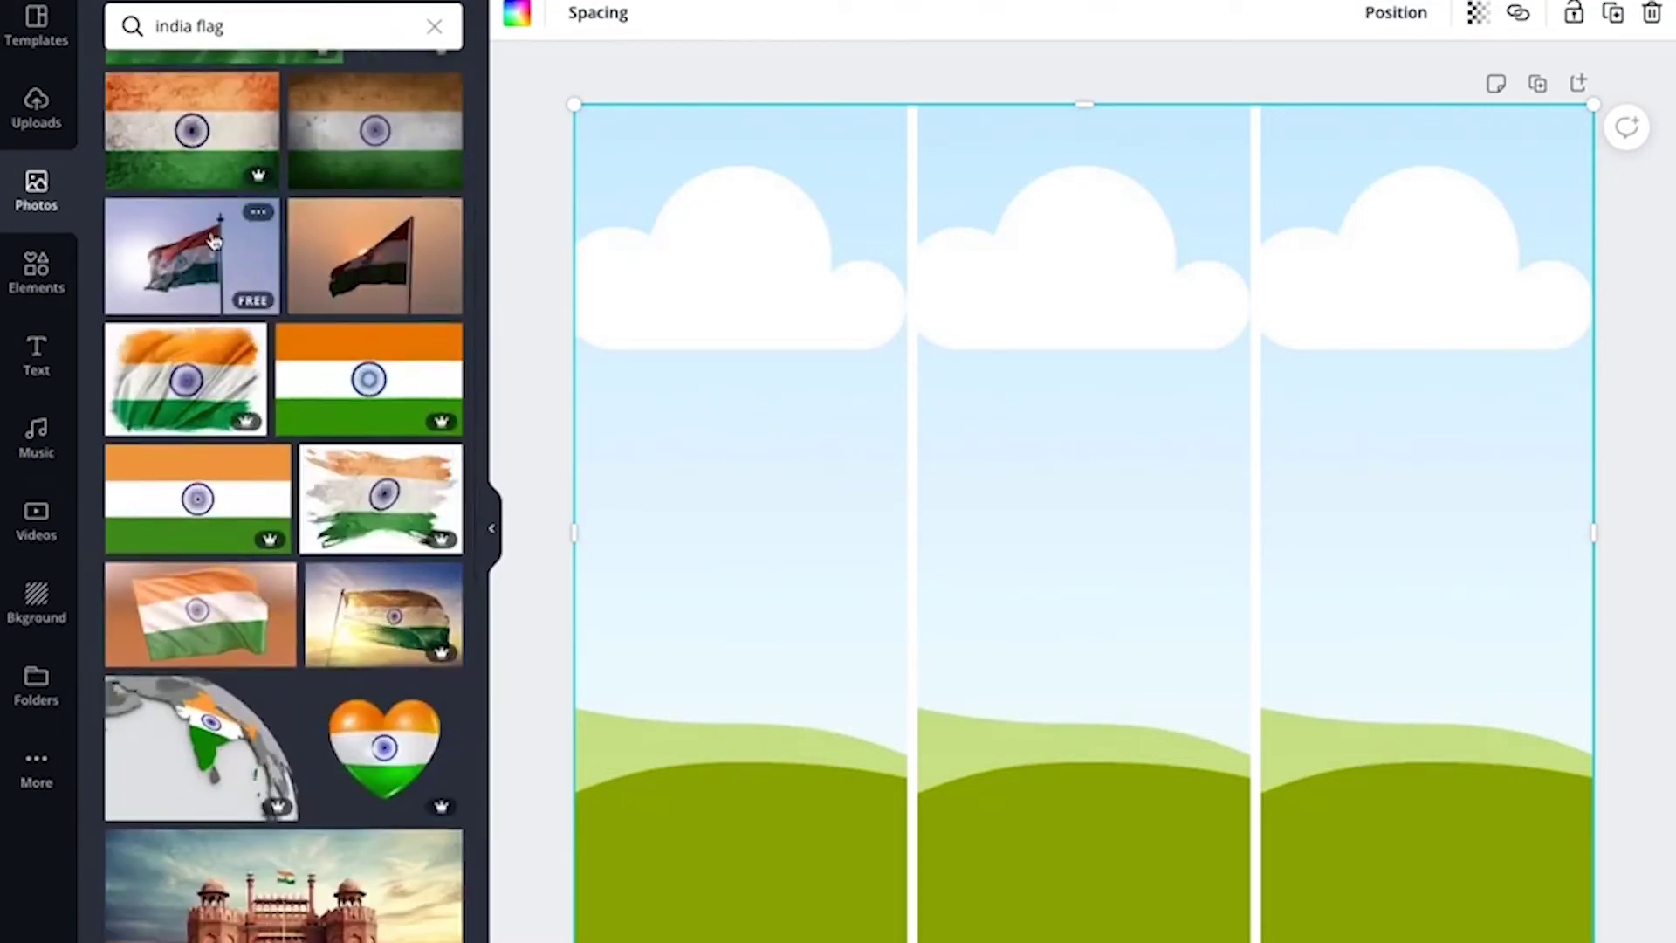
drag(260, 299, 657, 280)
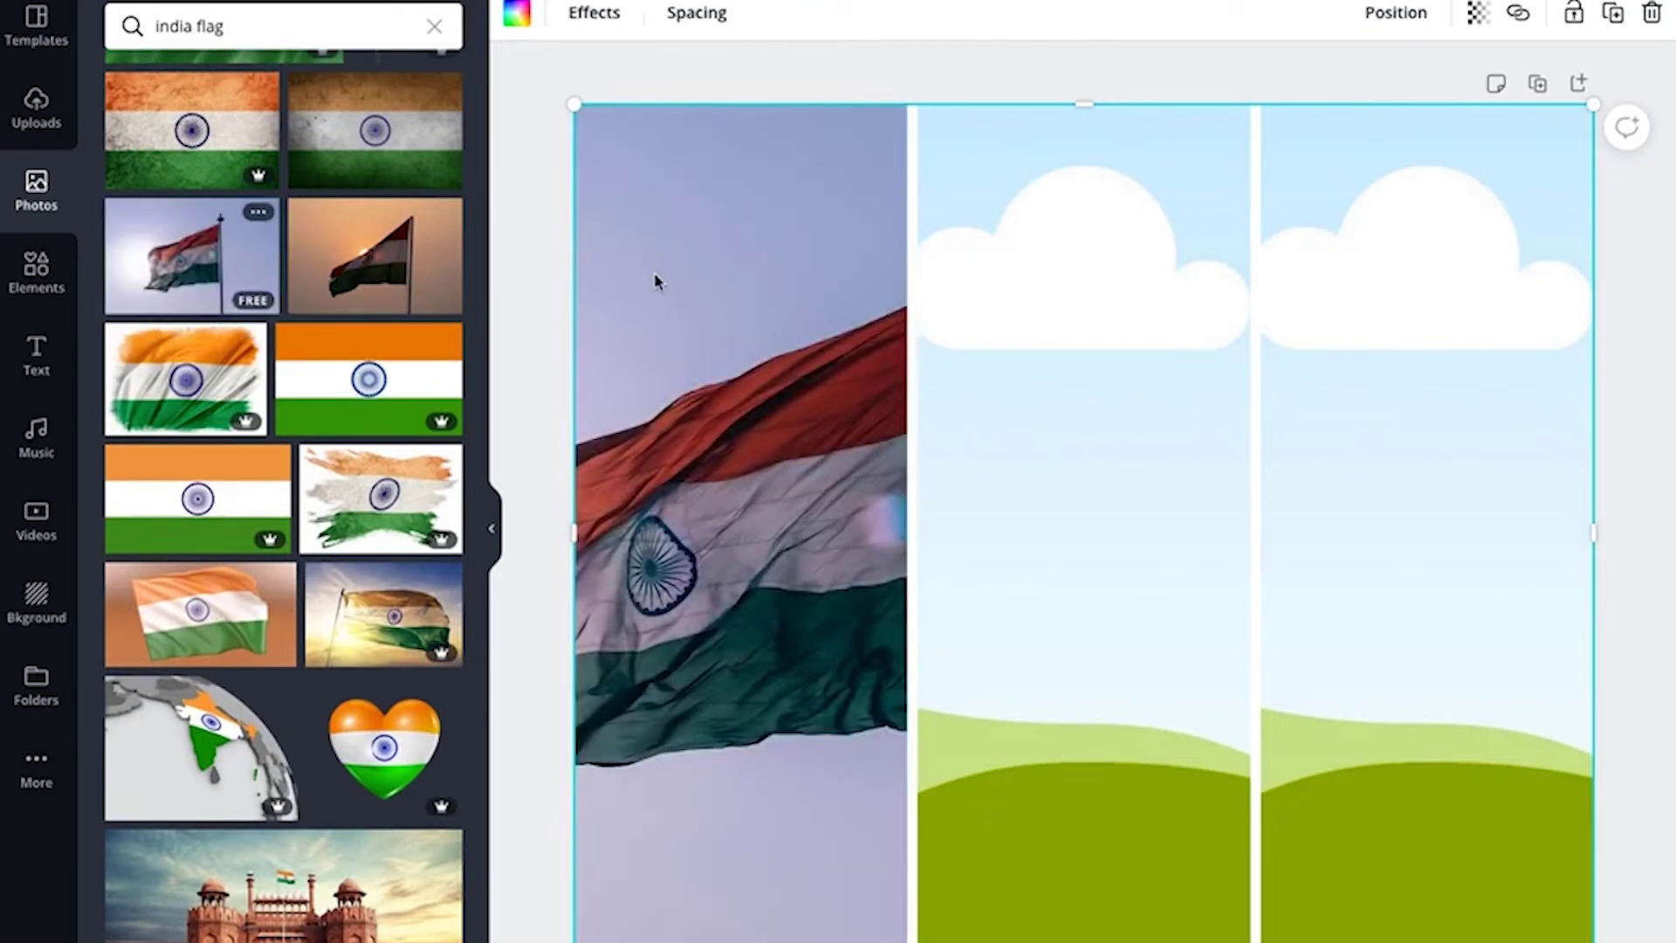
Step: Try the Nordic and The blues filters on the flag photo and reset its filter to None
click(845, 382)
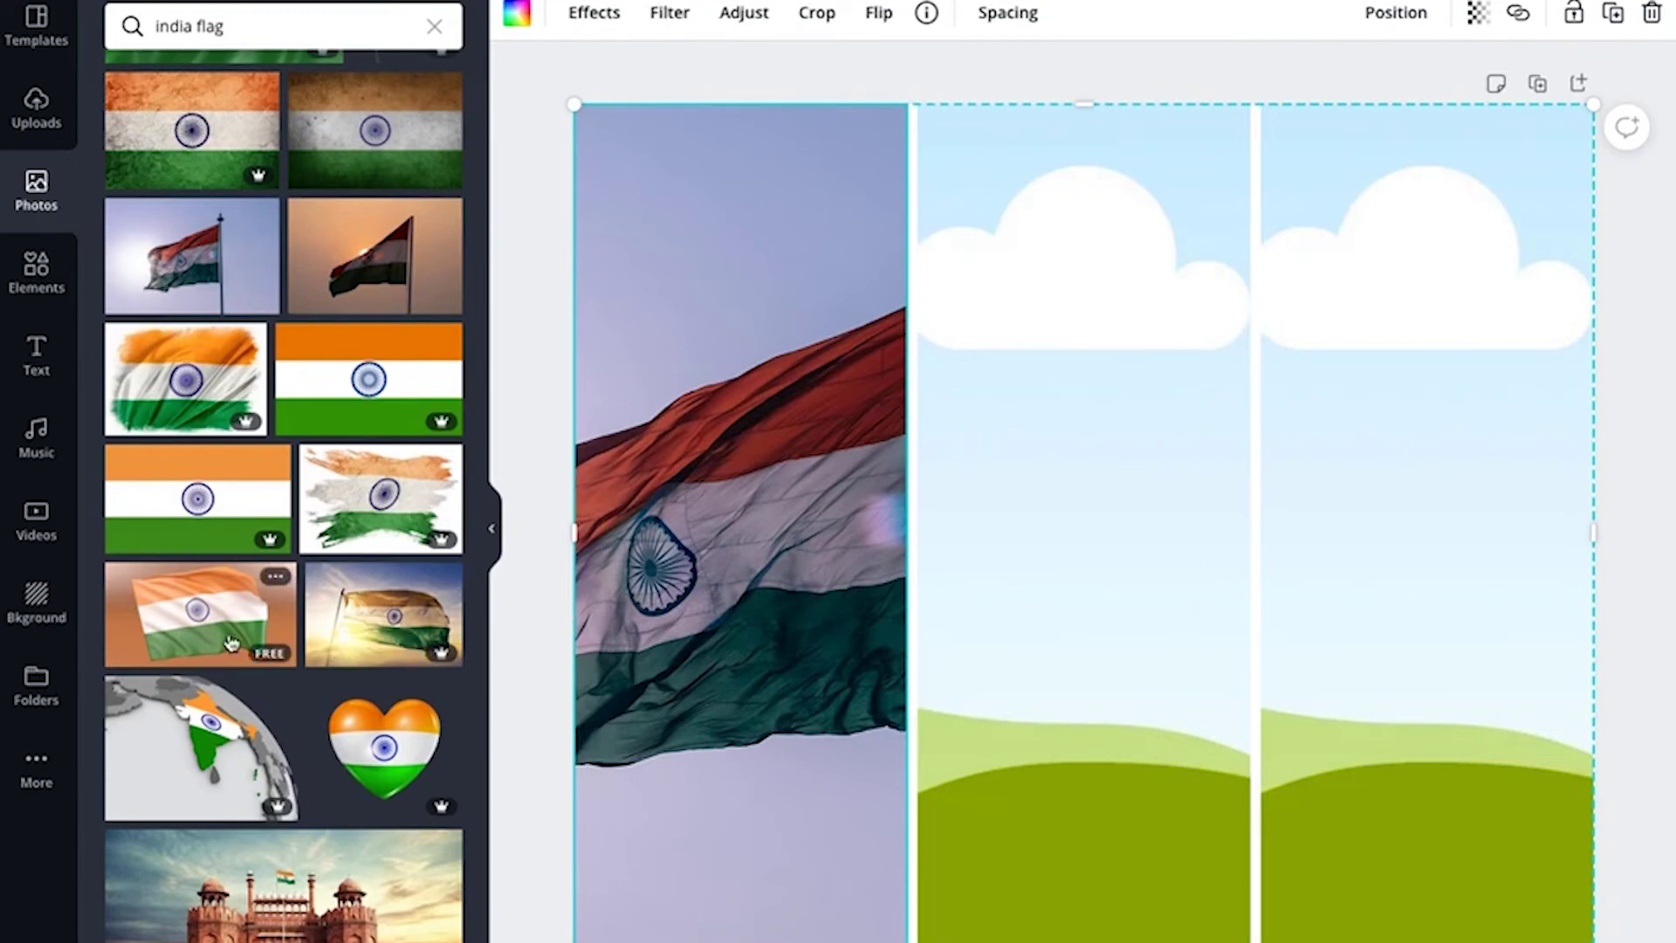
scroll(231, 644, down, 3)
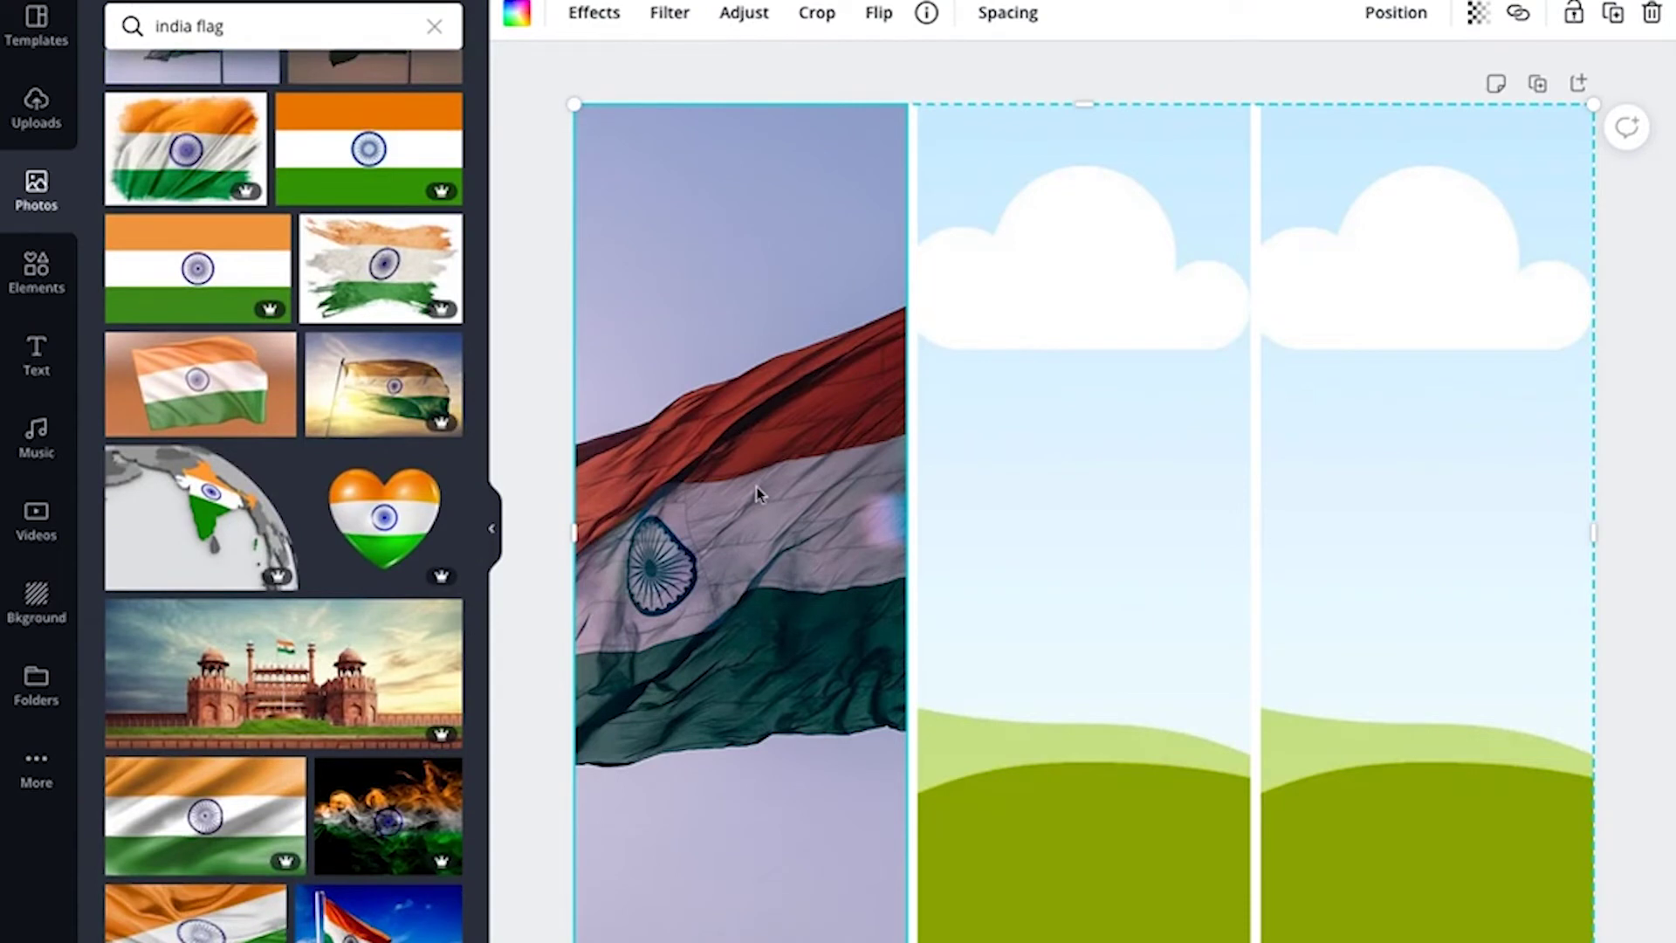
scroll(222, 262, up, 2)
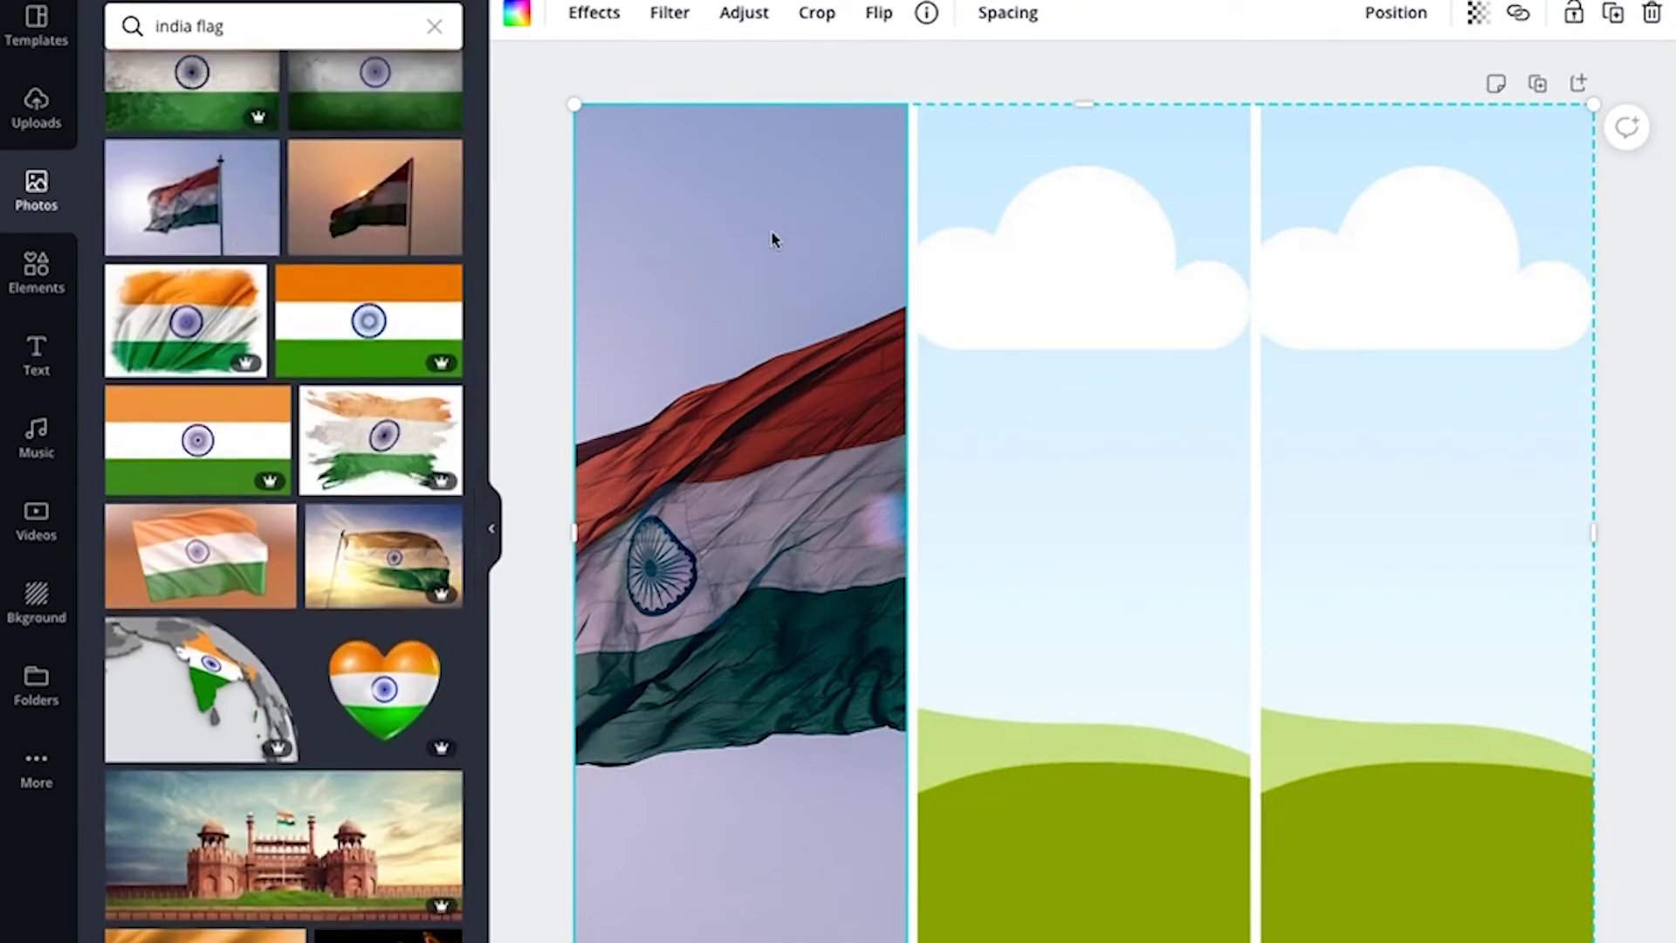
click(674, 11)
click(257, 339)
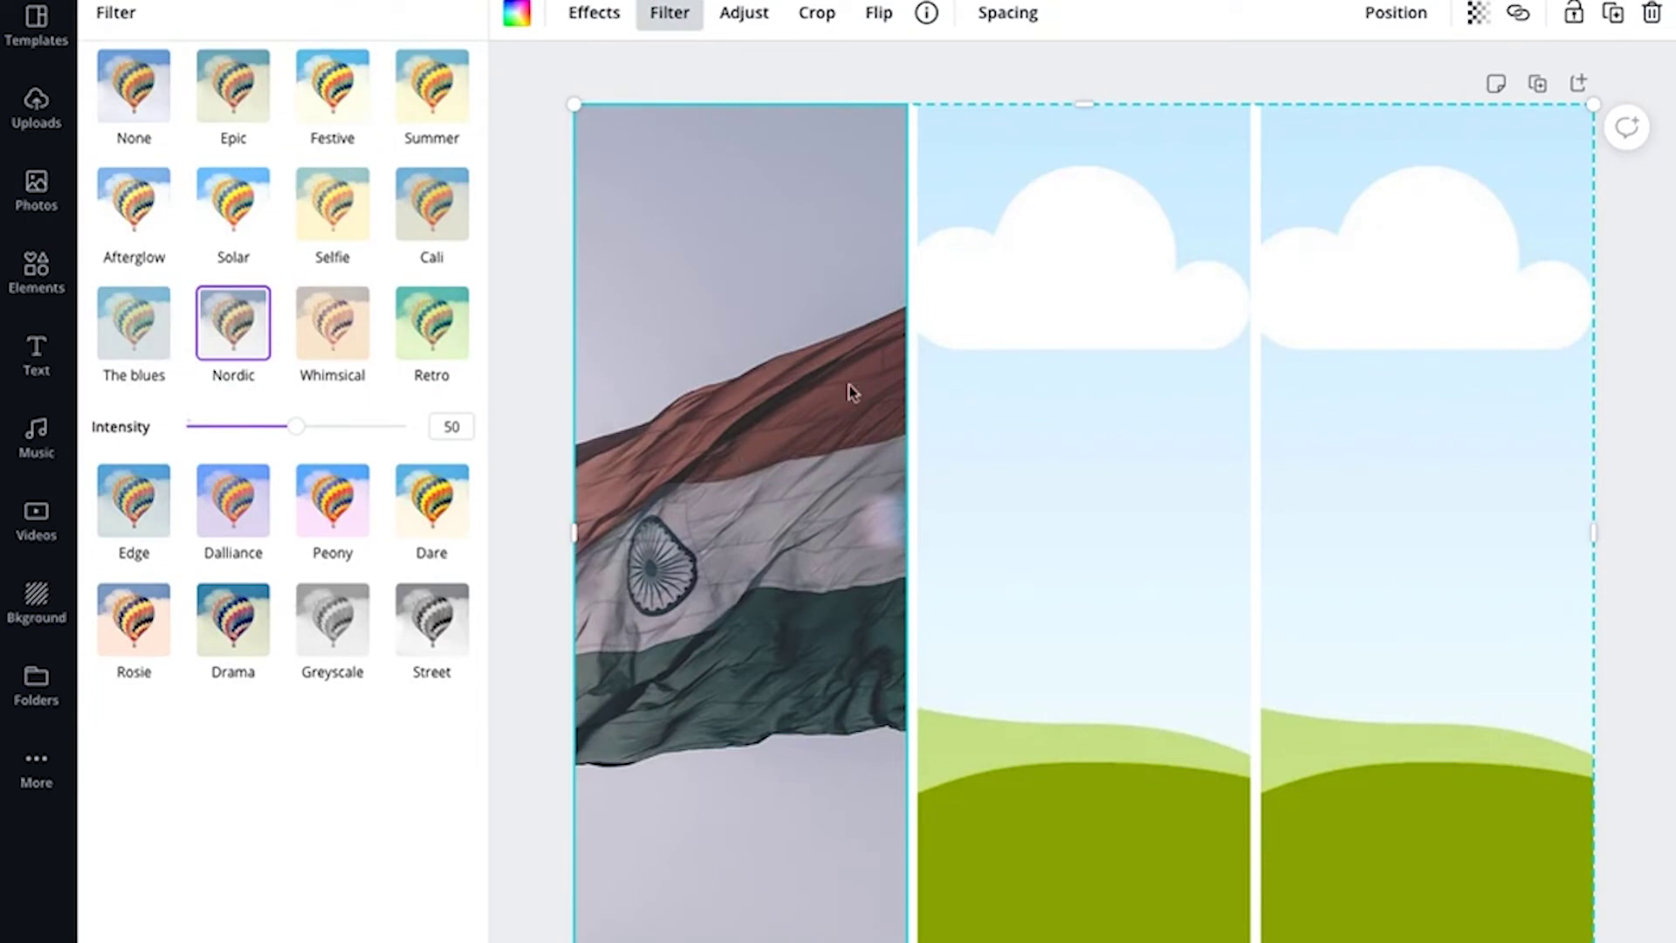
click(135, 318)
click(135, 103)
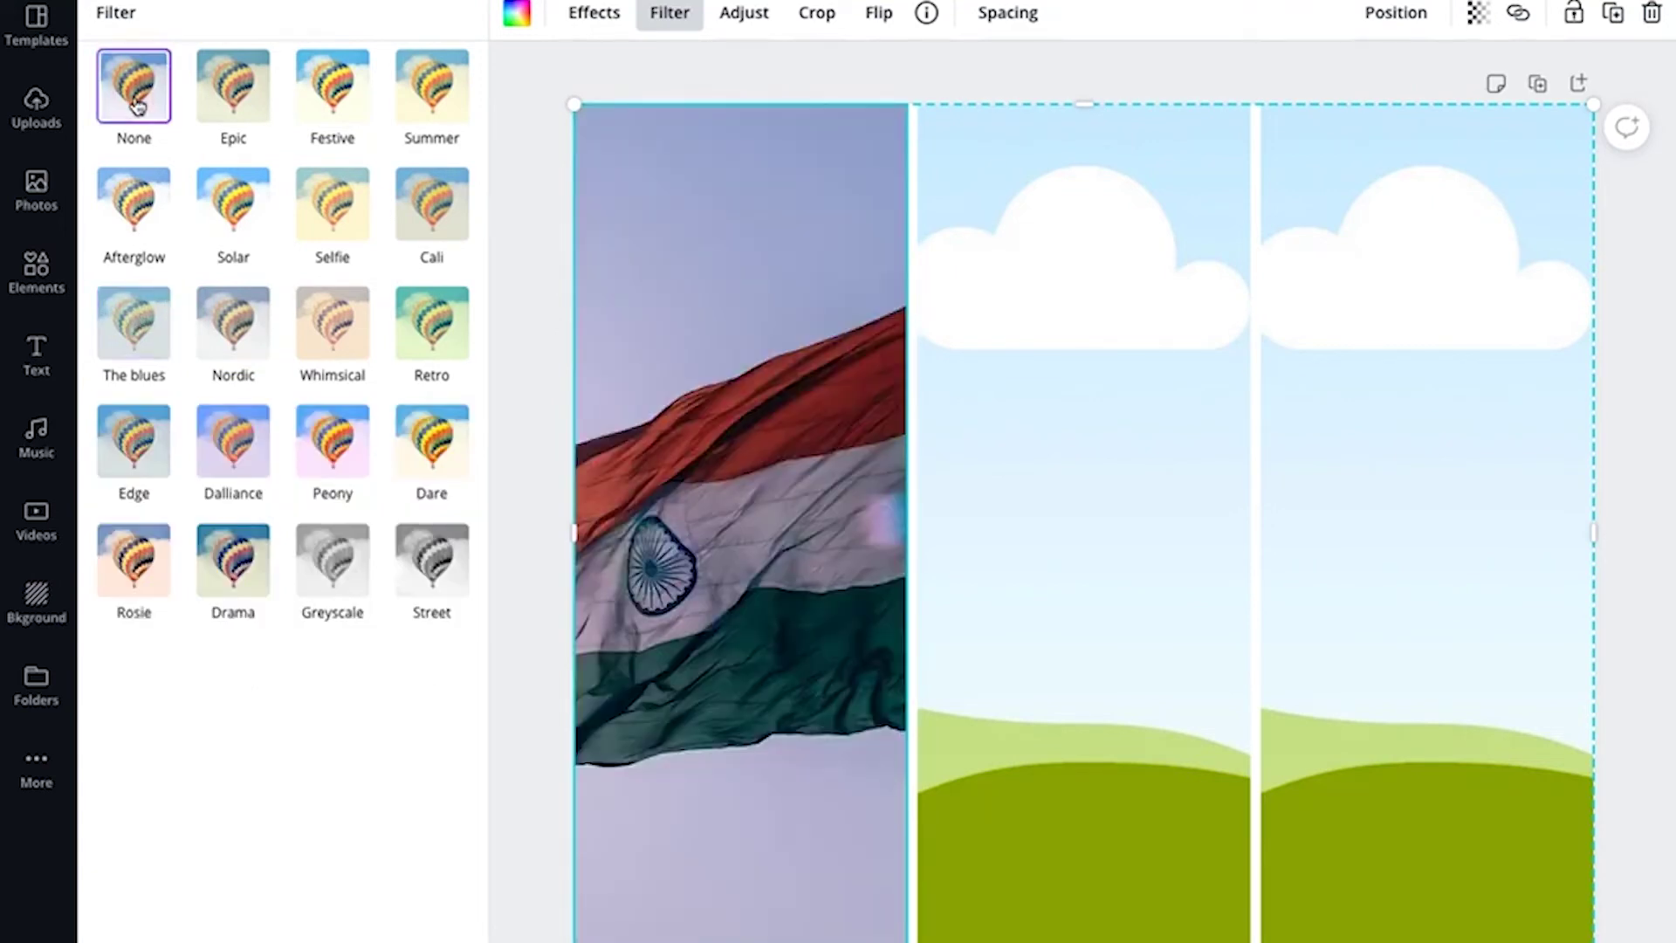
Step: Search the photos for "india" and place the free photo of women in colourful veils in the middle grid column
click(33, 199)
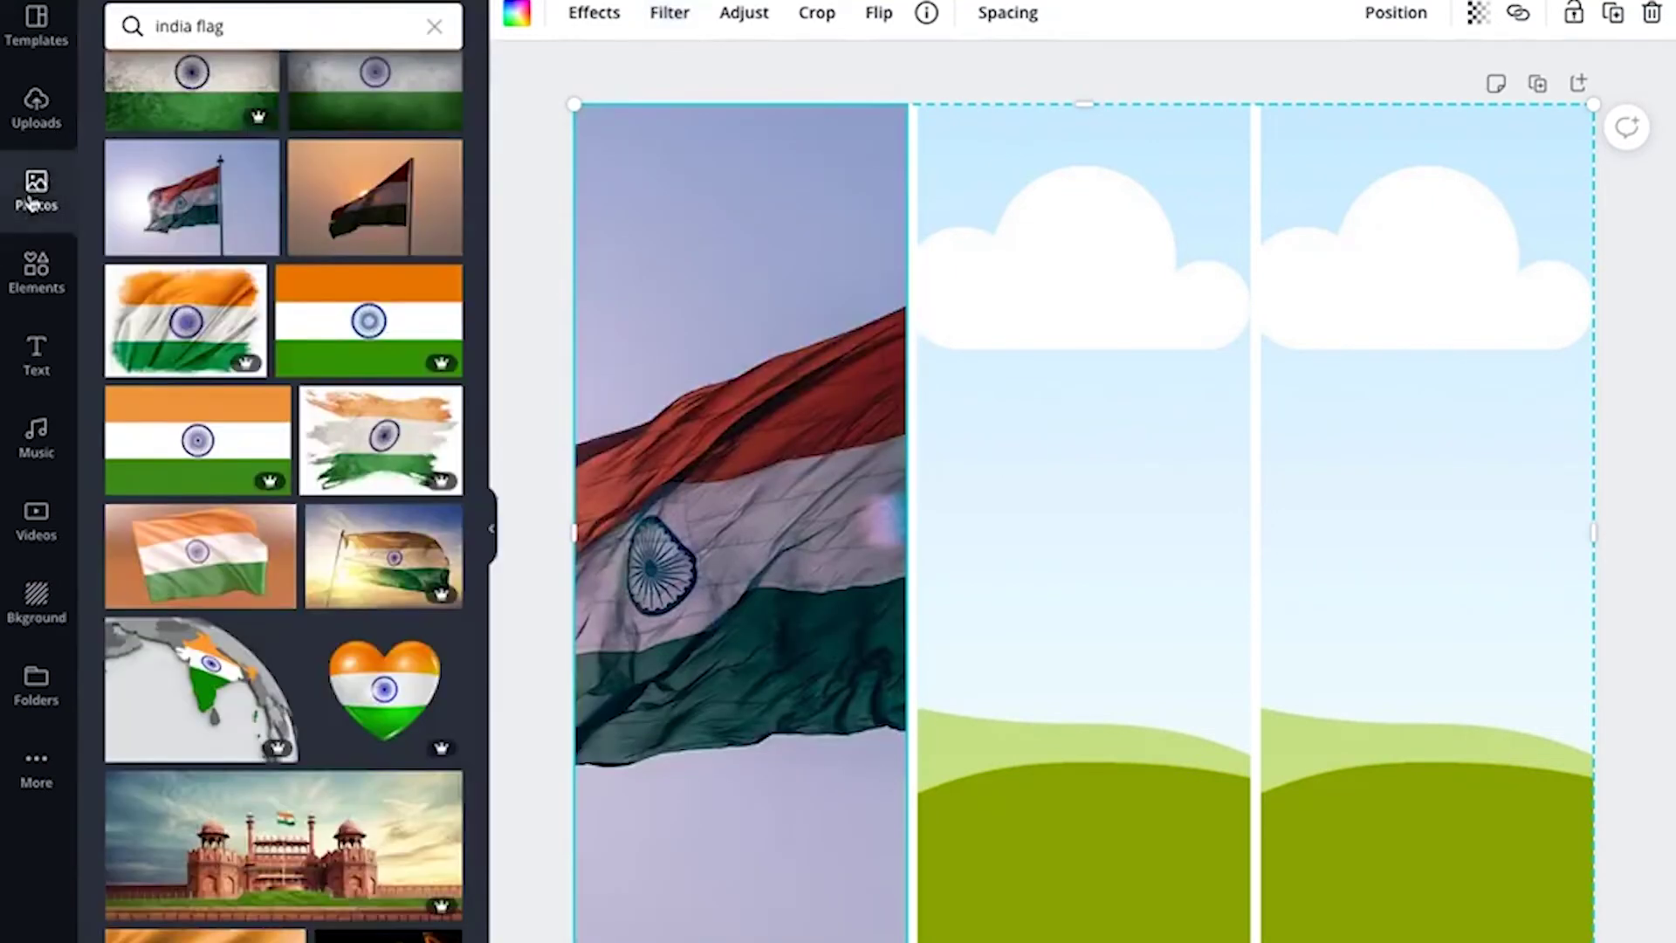
click(1107, 563)
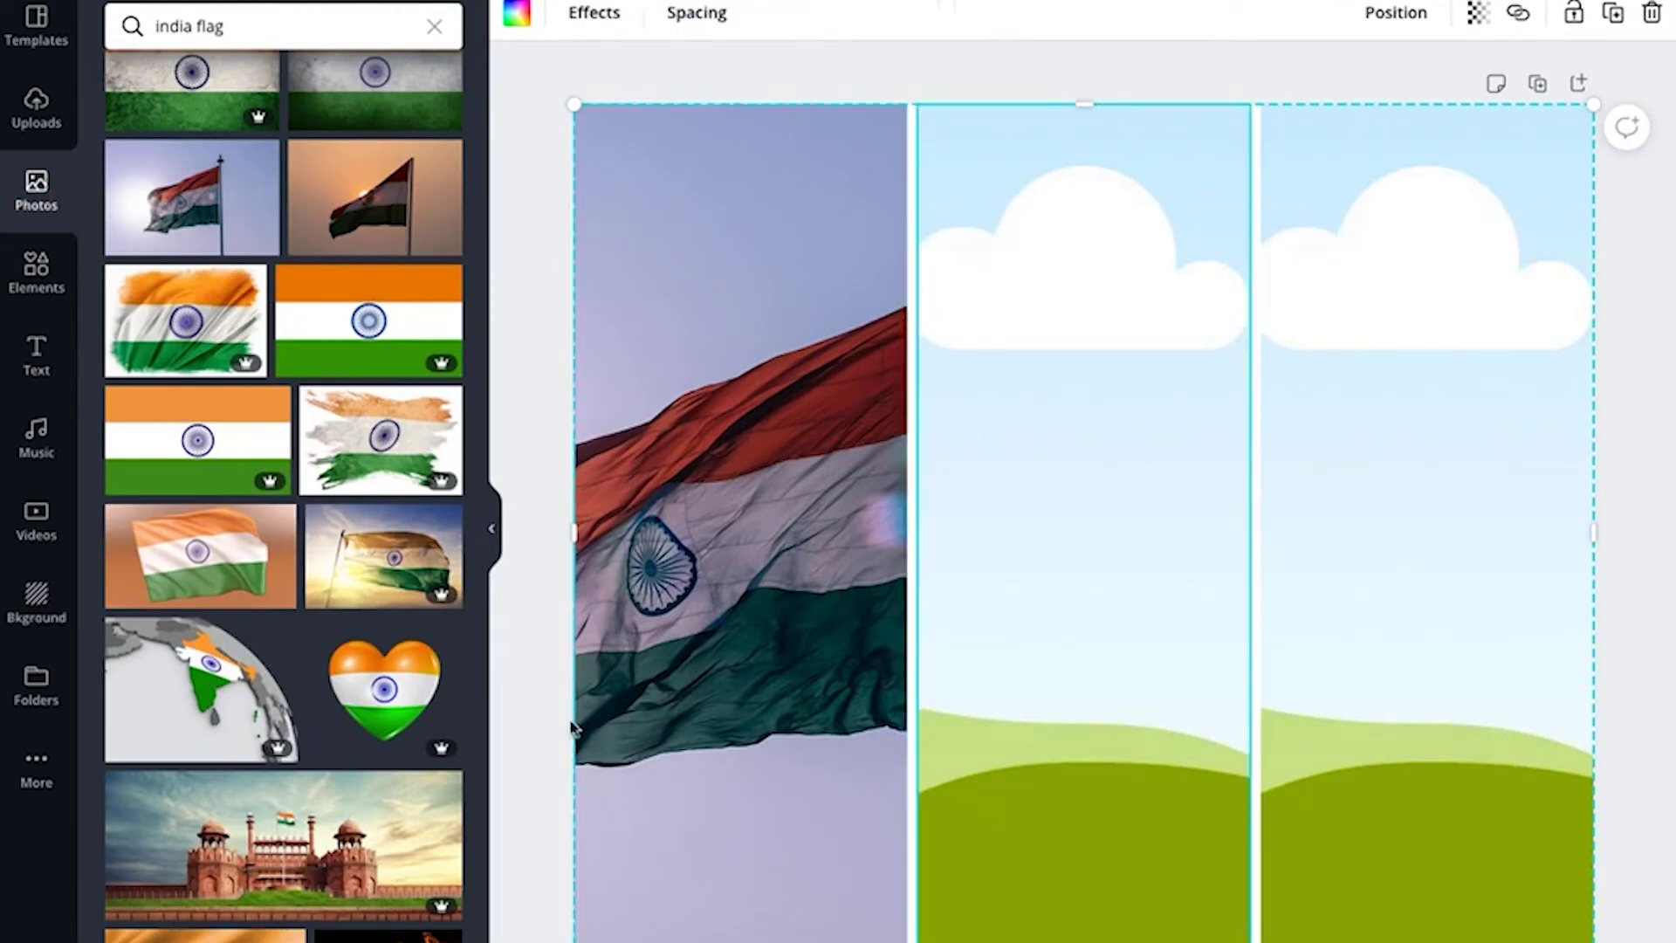
scroll(258, 753, down, 7)
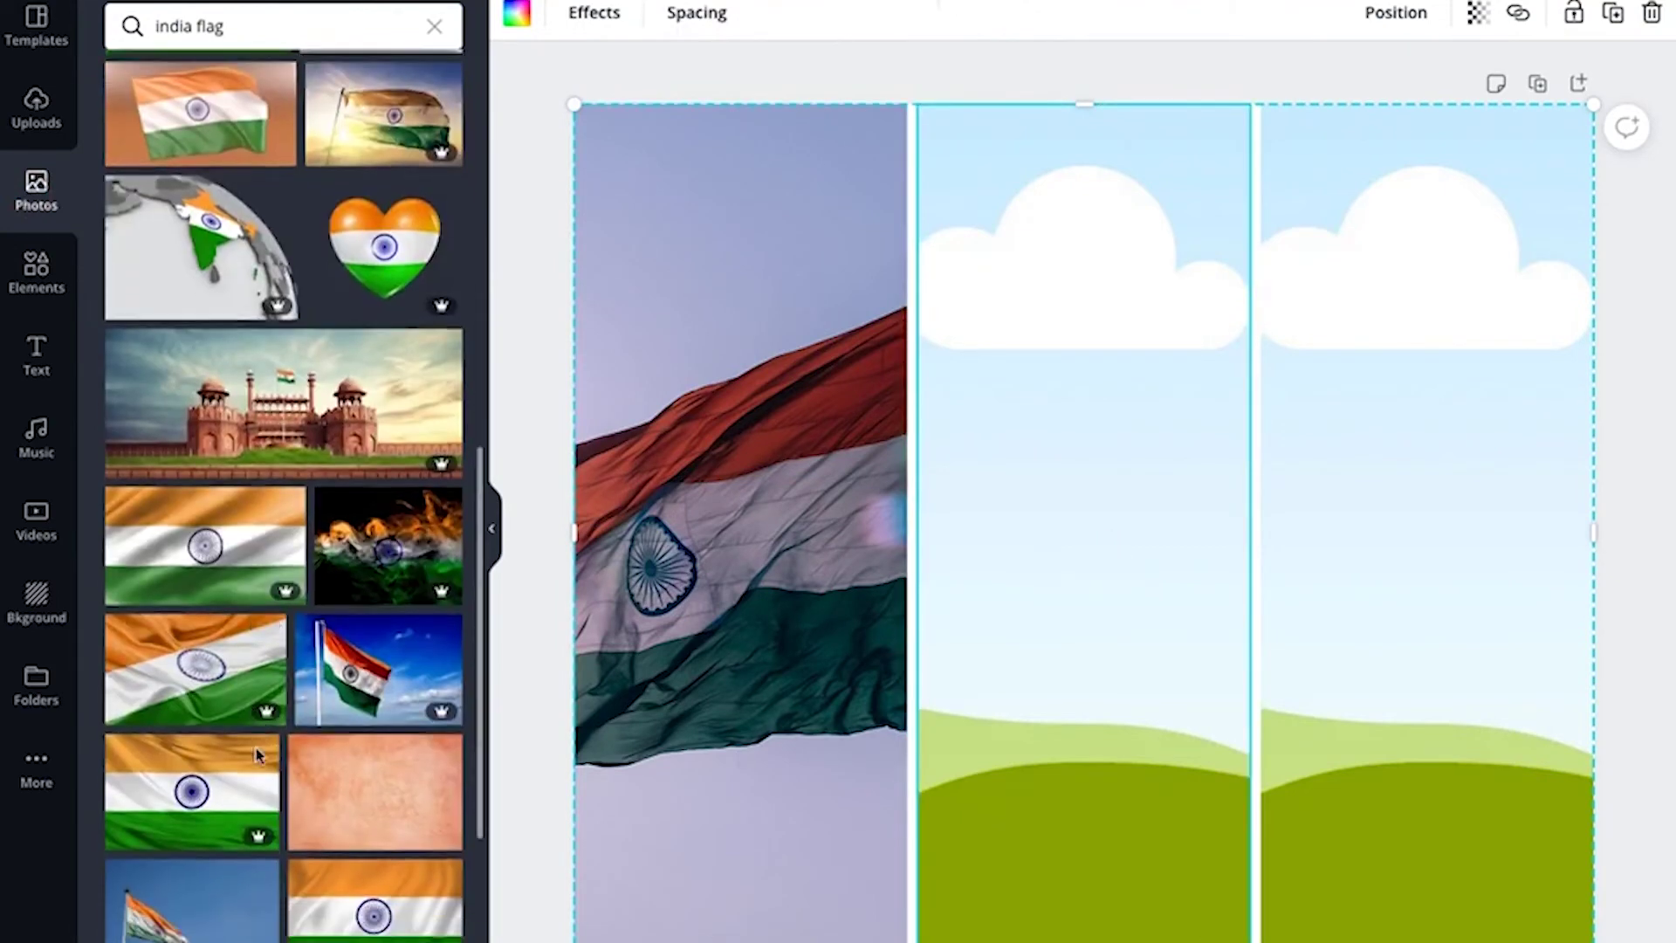
scroll(255, 748, up, 10)
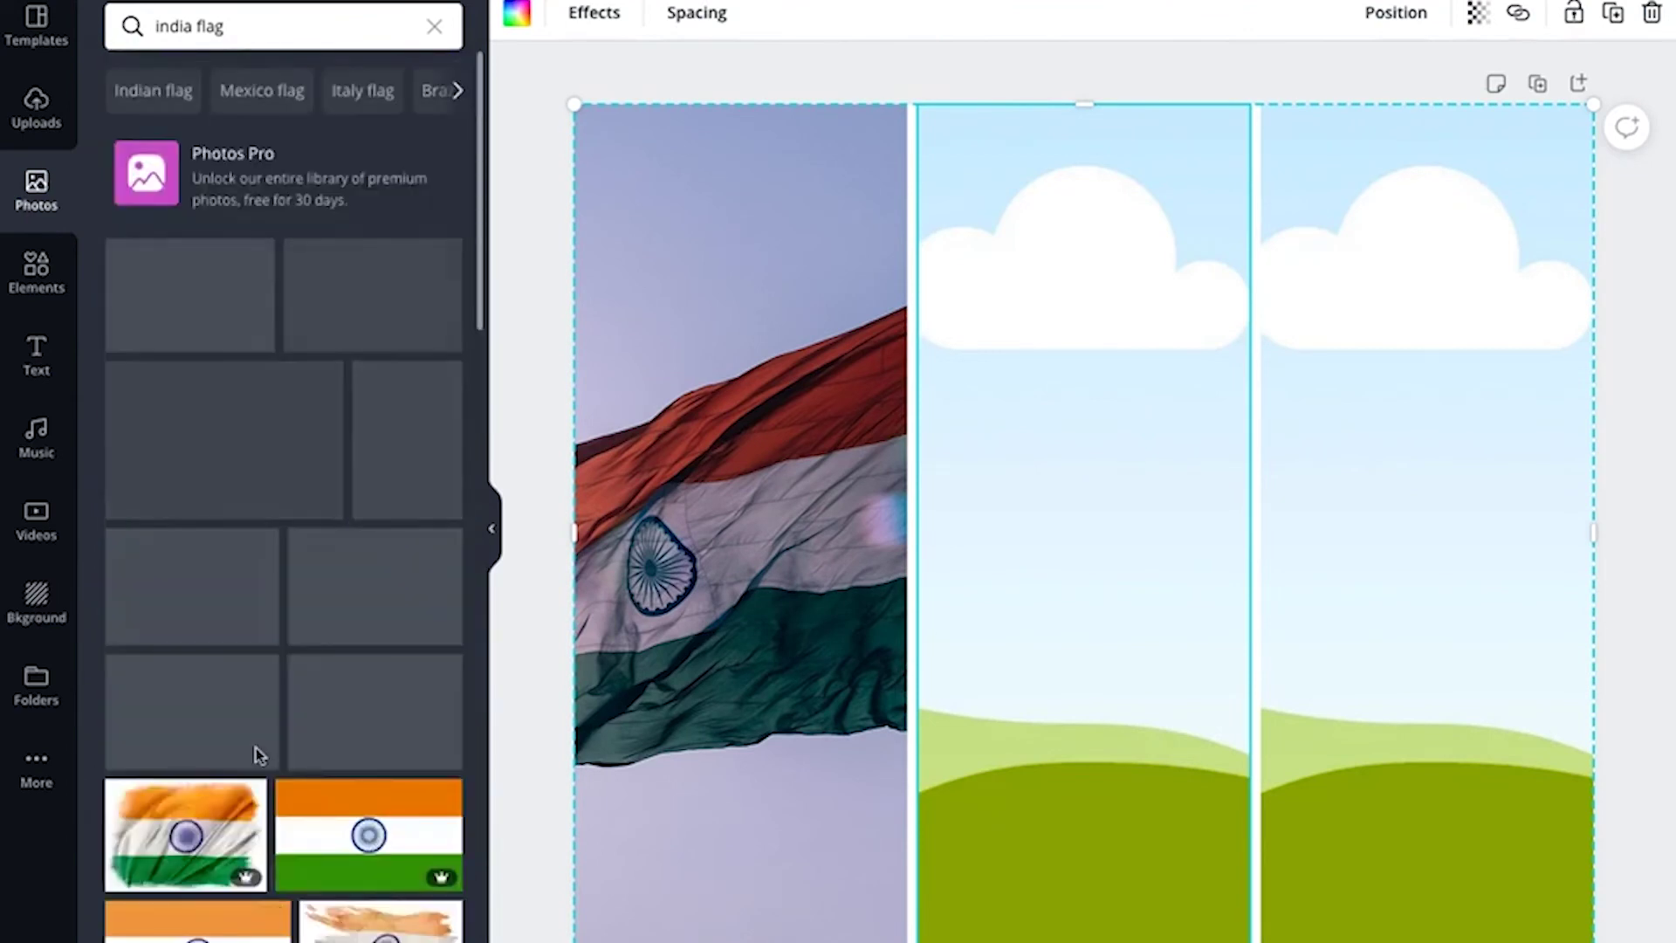
click(433, 27)
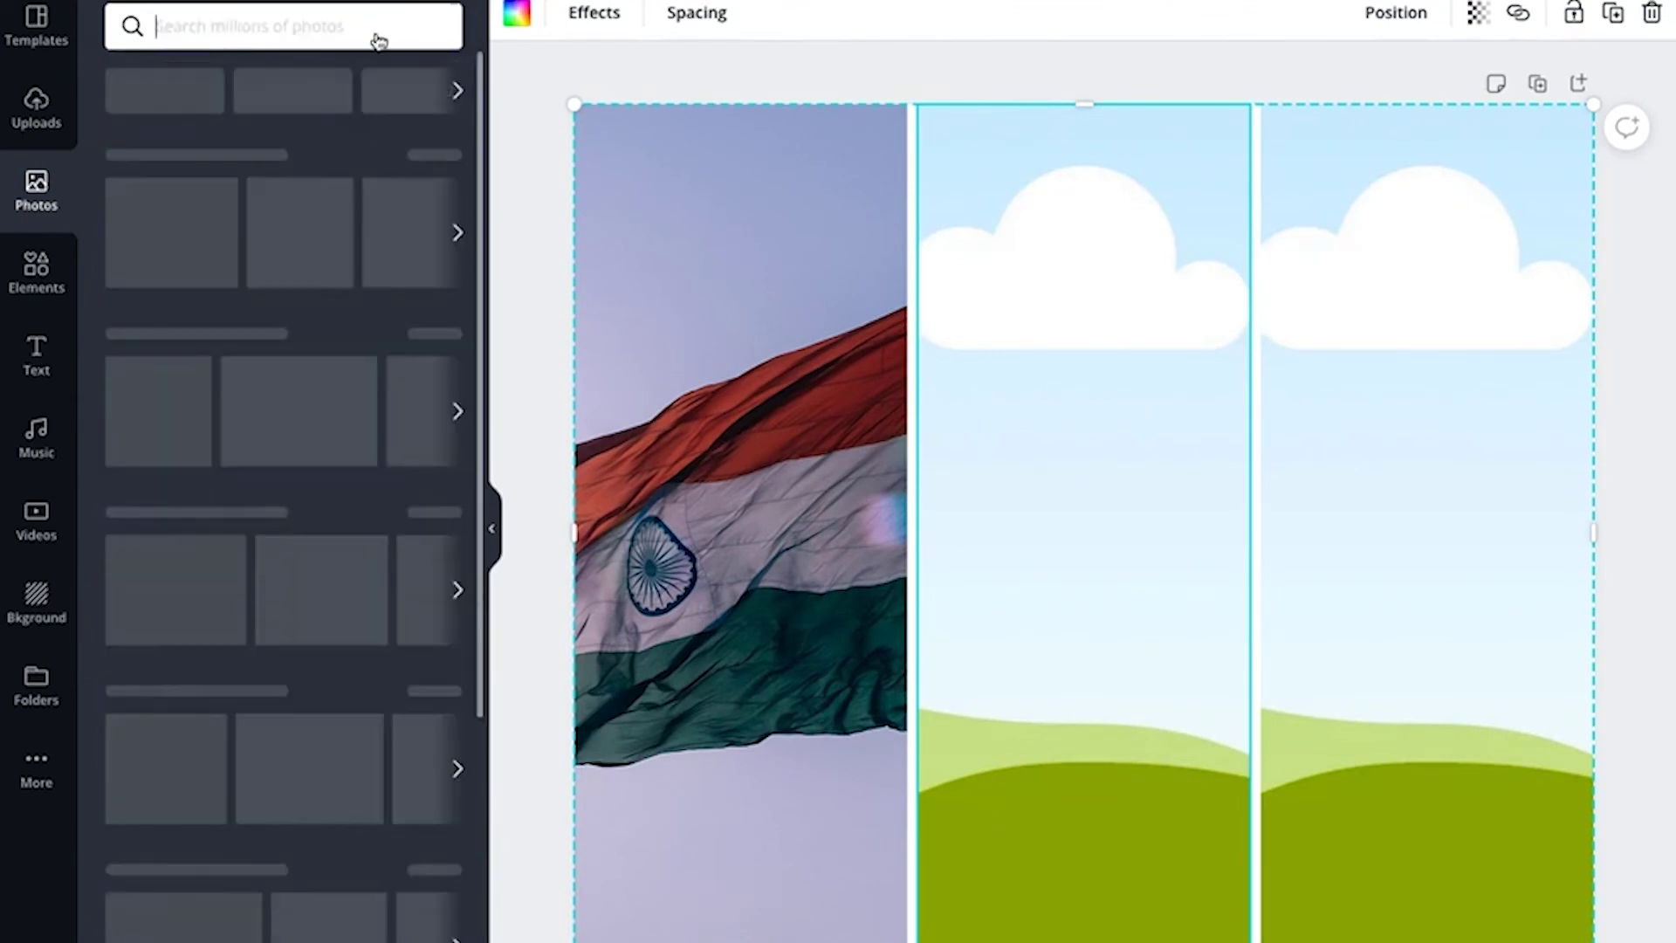
text(indi)
click(357, 35)
text(a)
key(Return)
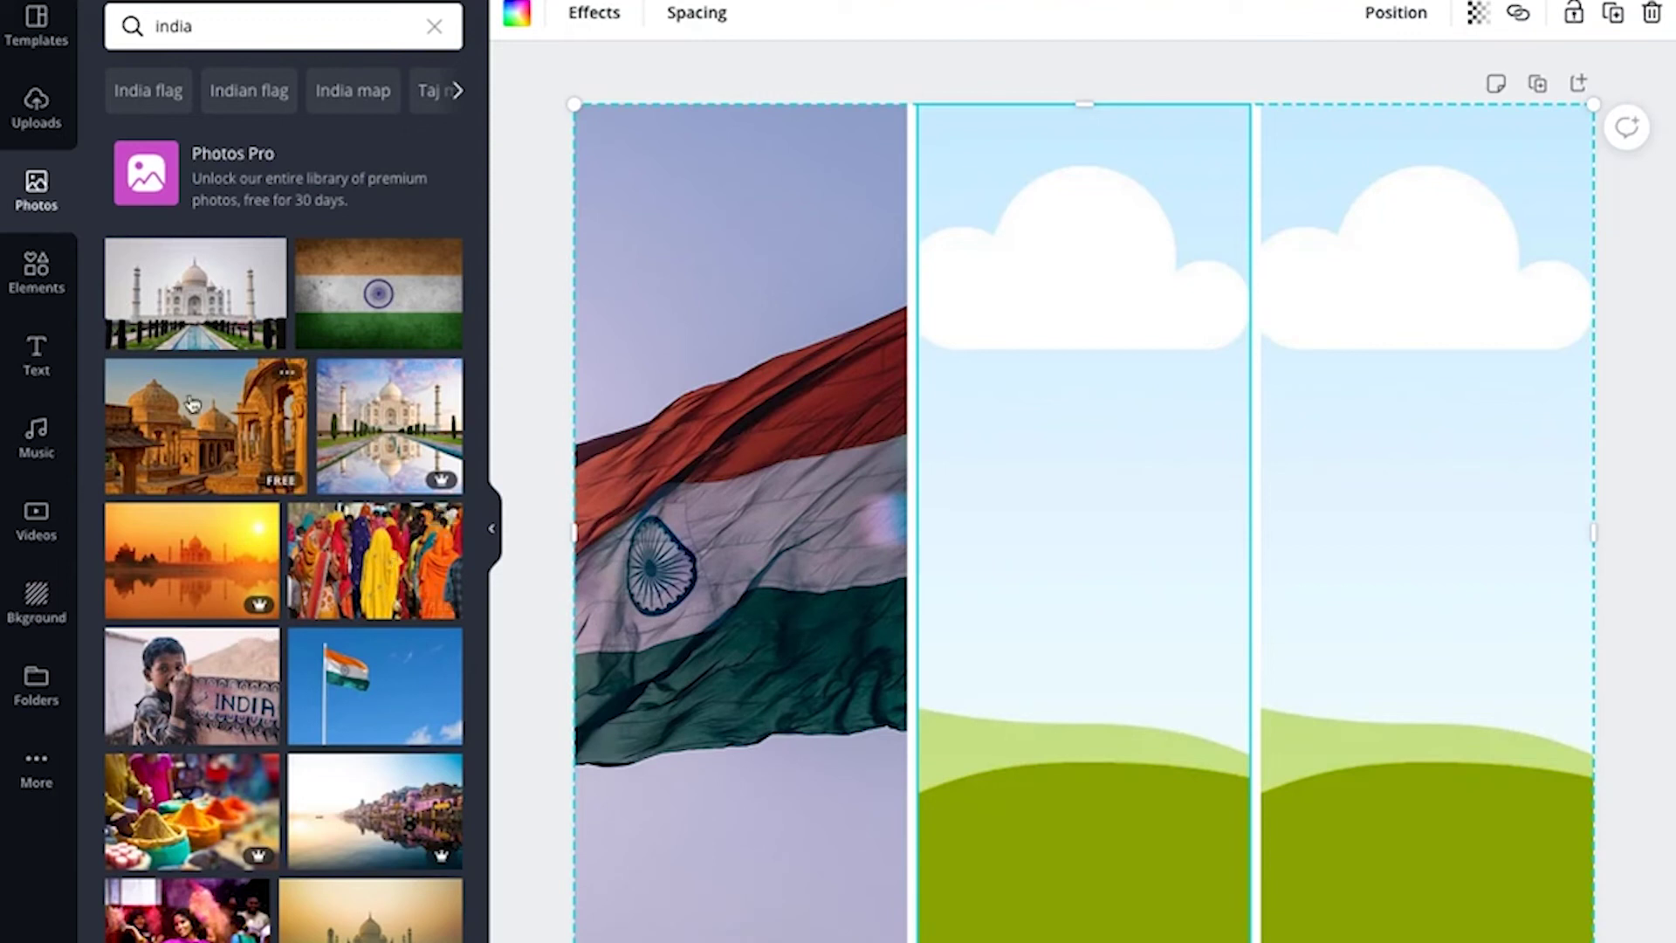
drag(387, 561, 998, 463)
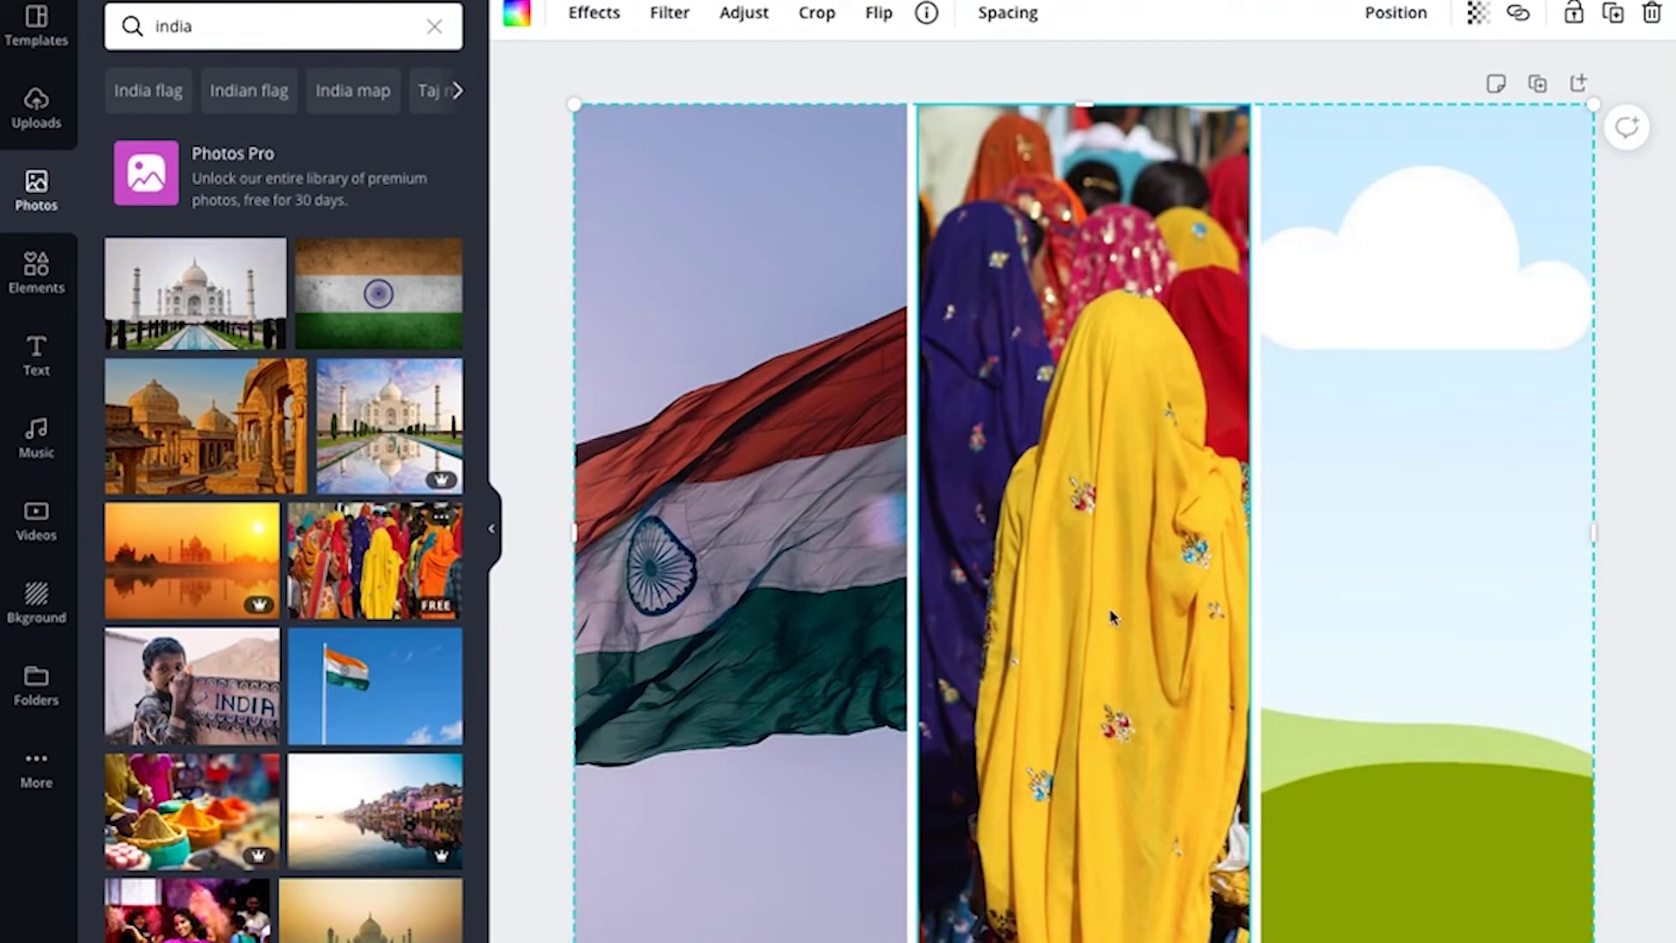
Step: Replace the "india" photo search with a search for "love"
scroll(362, 814, down, 1)
scroll(362, 814, down, 8)
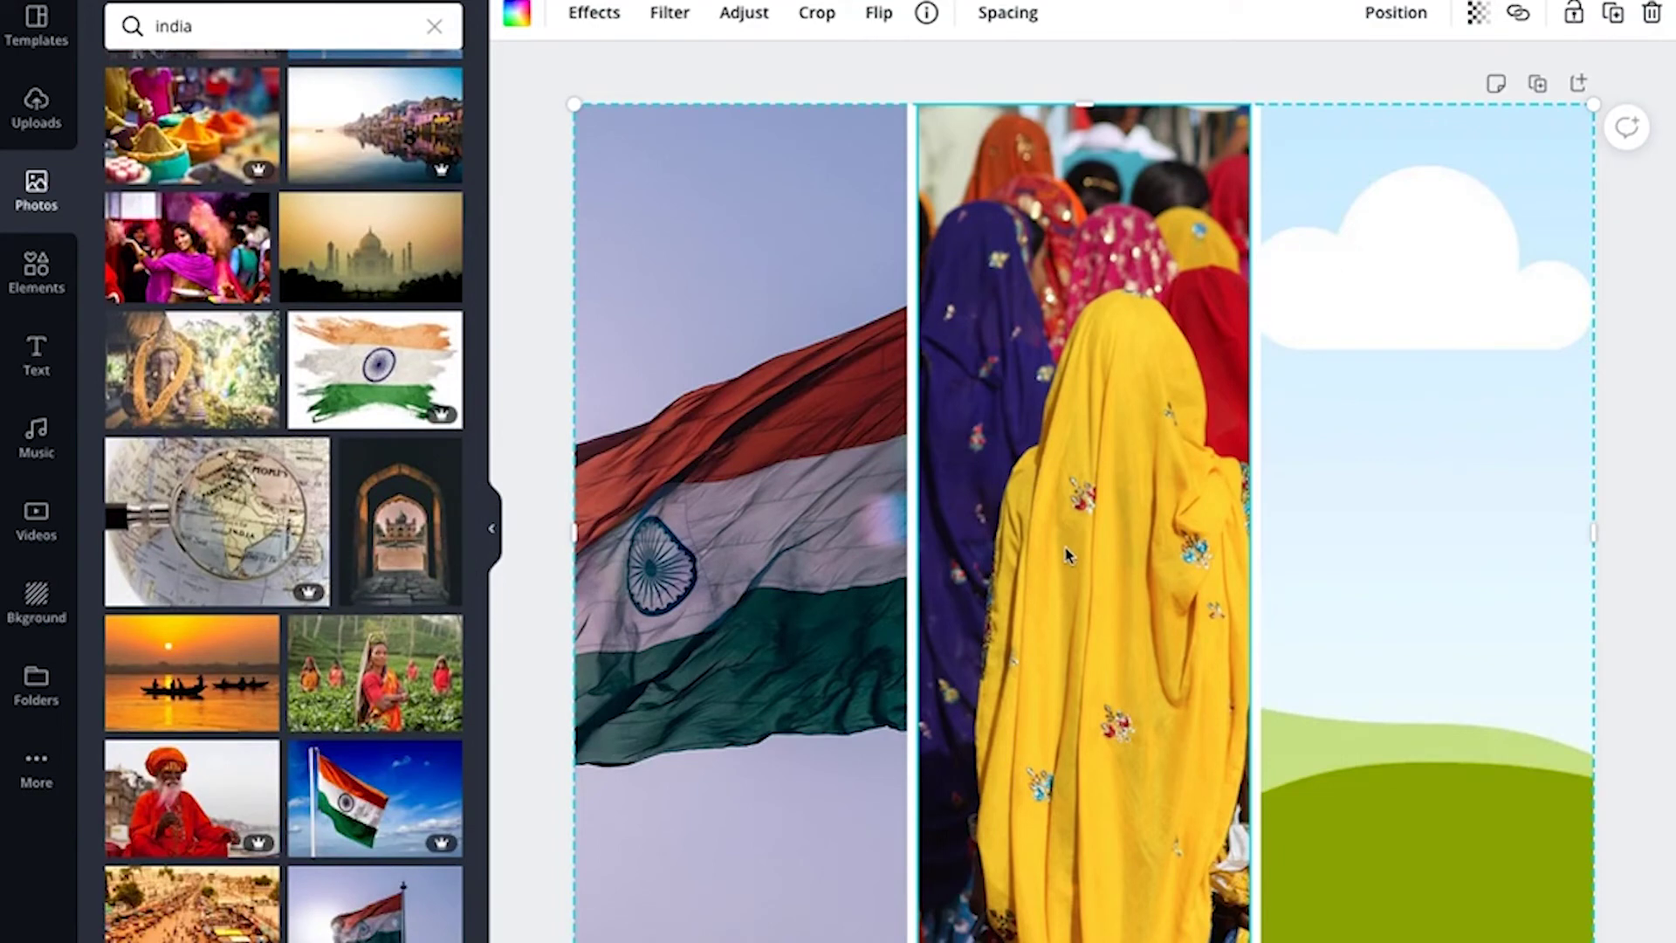
scroll(339, 502, up, 8)
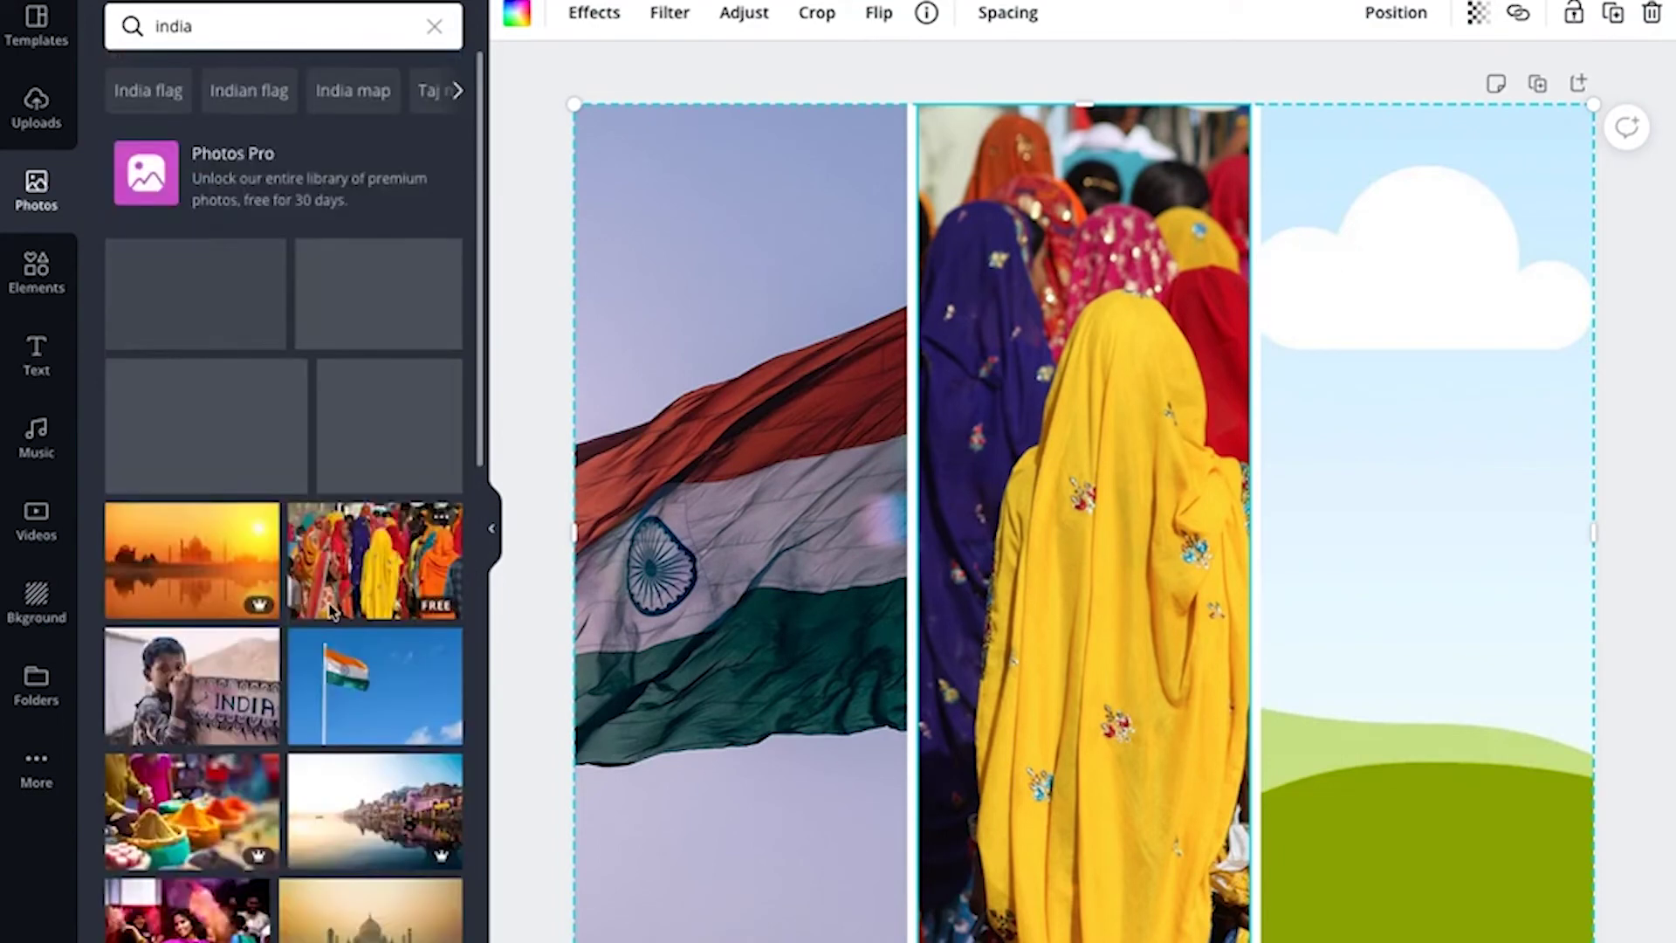
click(436, 28)
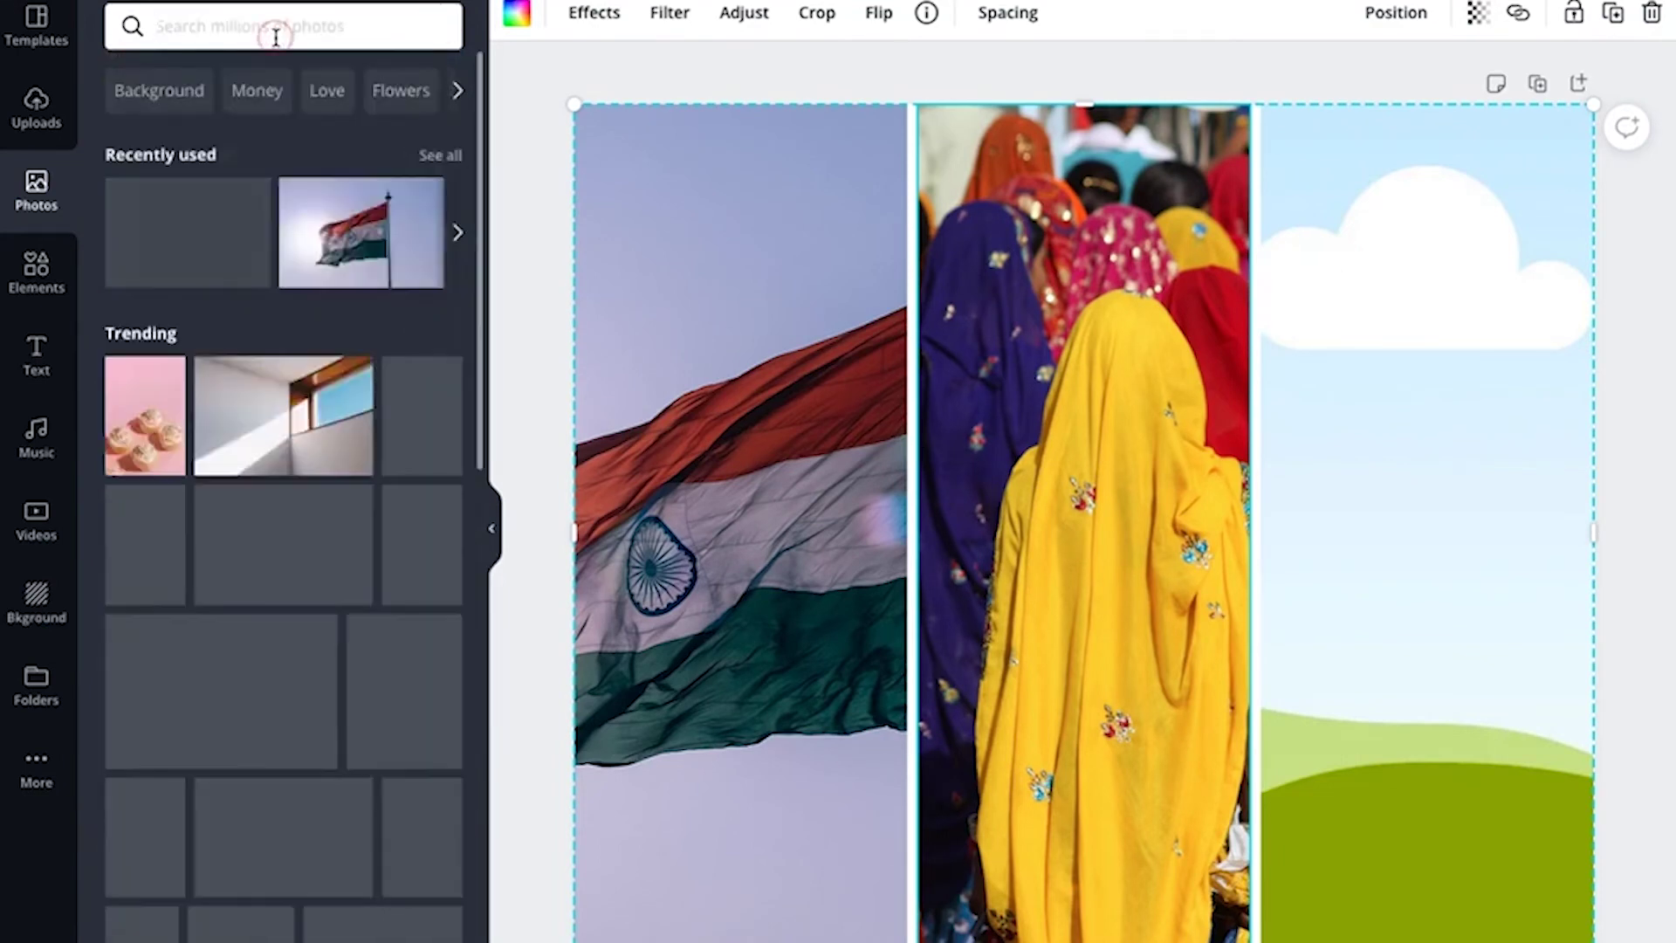
text(love)
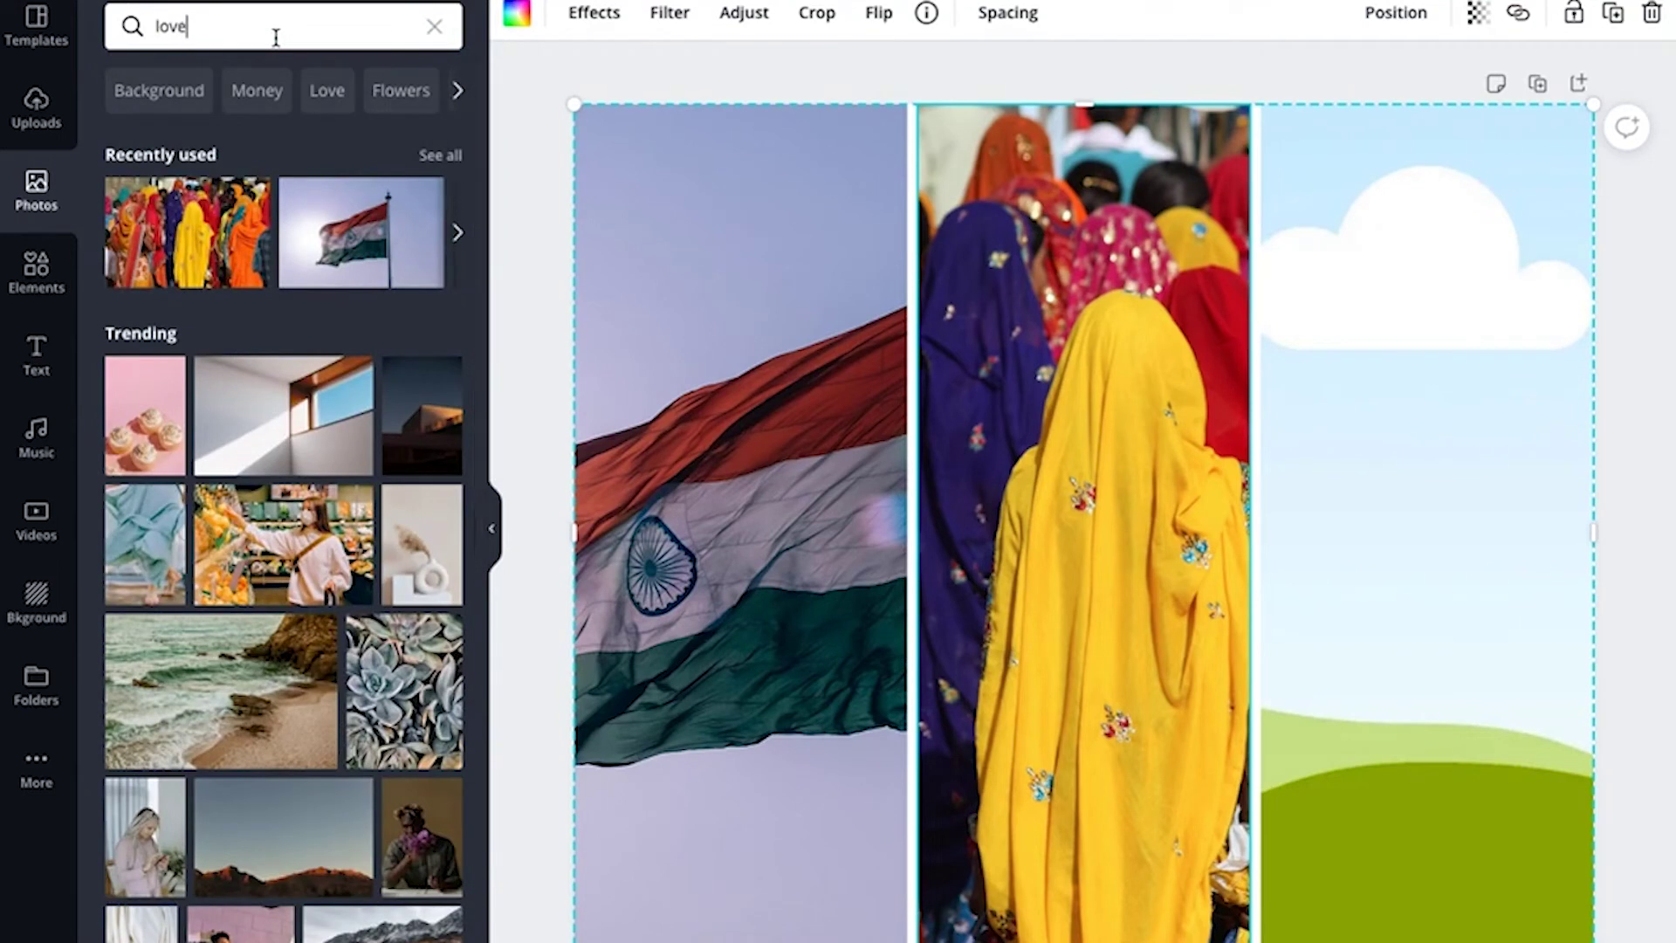
key(Return)
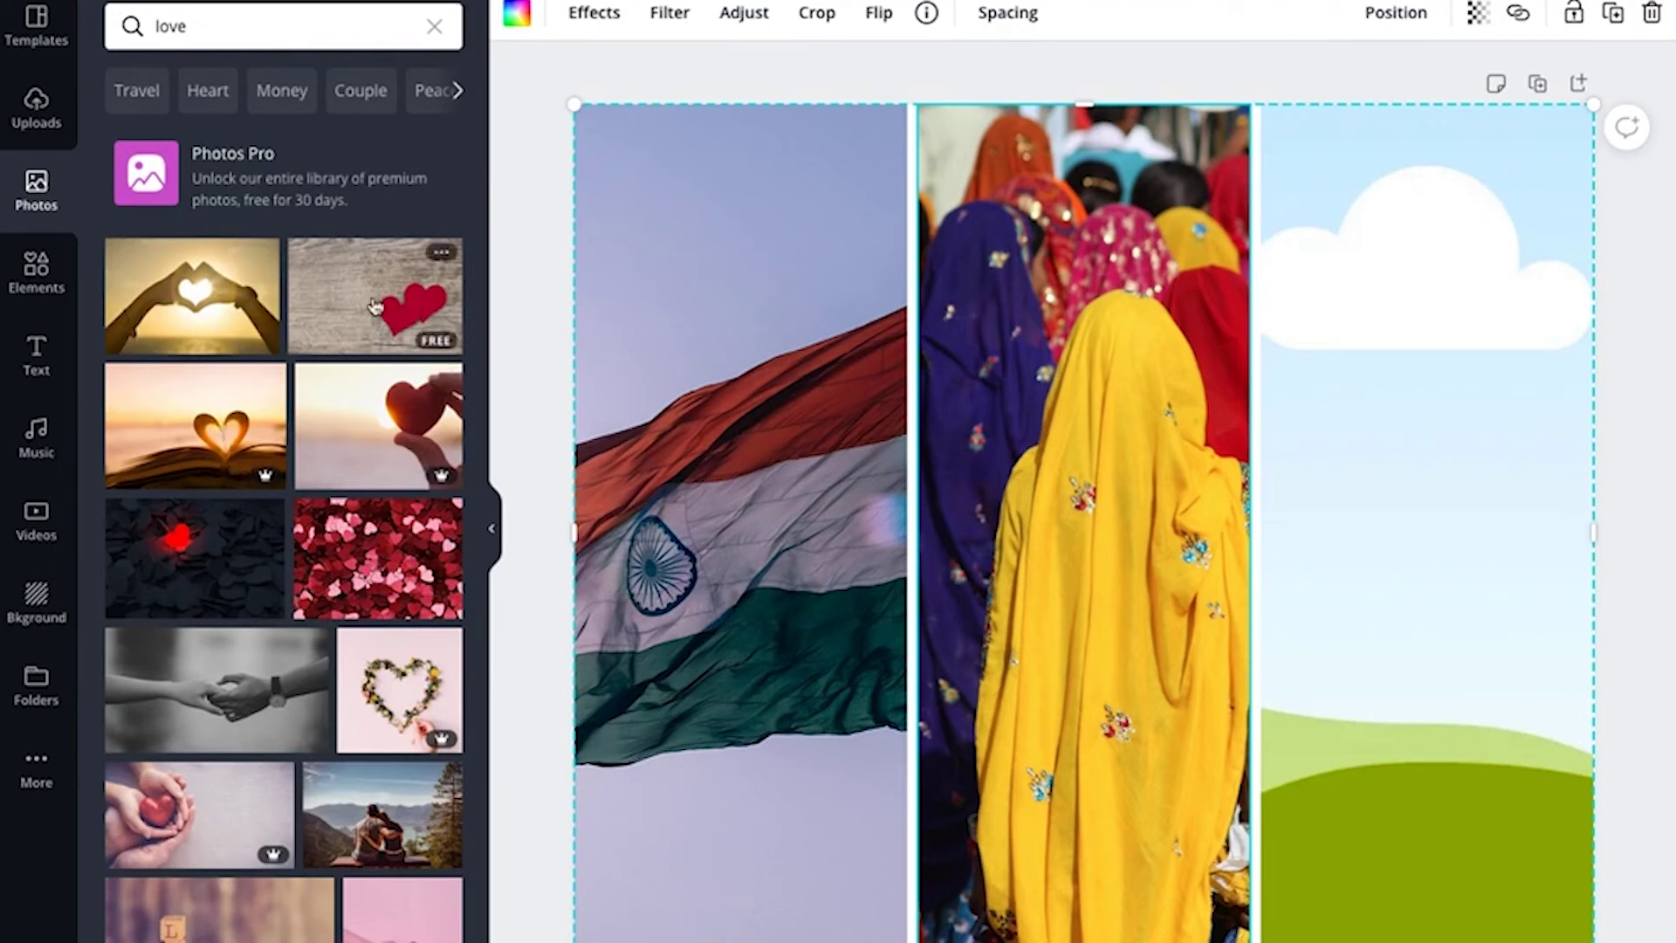
Step: Try the free photo of the LOVE letter blocks on a wooden table in the third grid column
scroll(251, 697, down, 3)
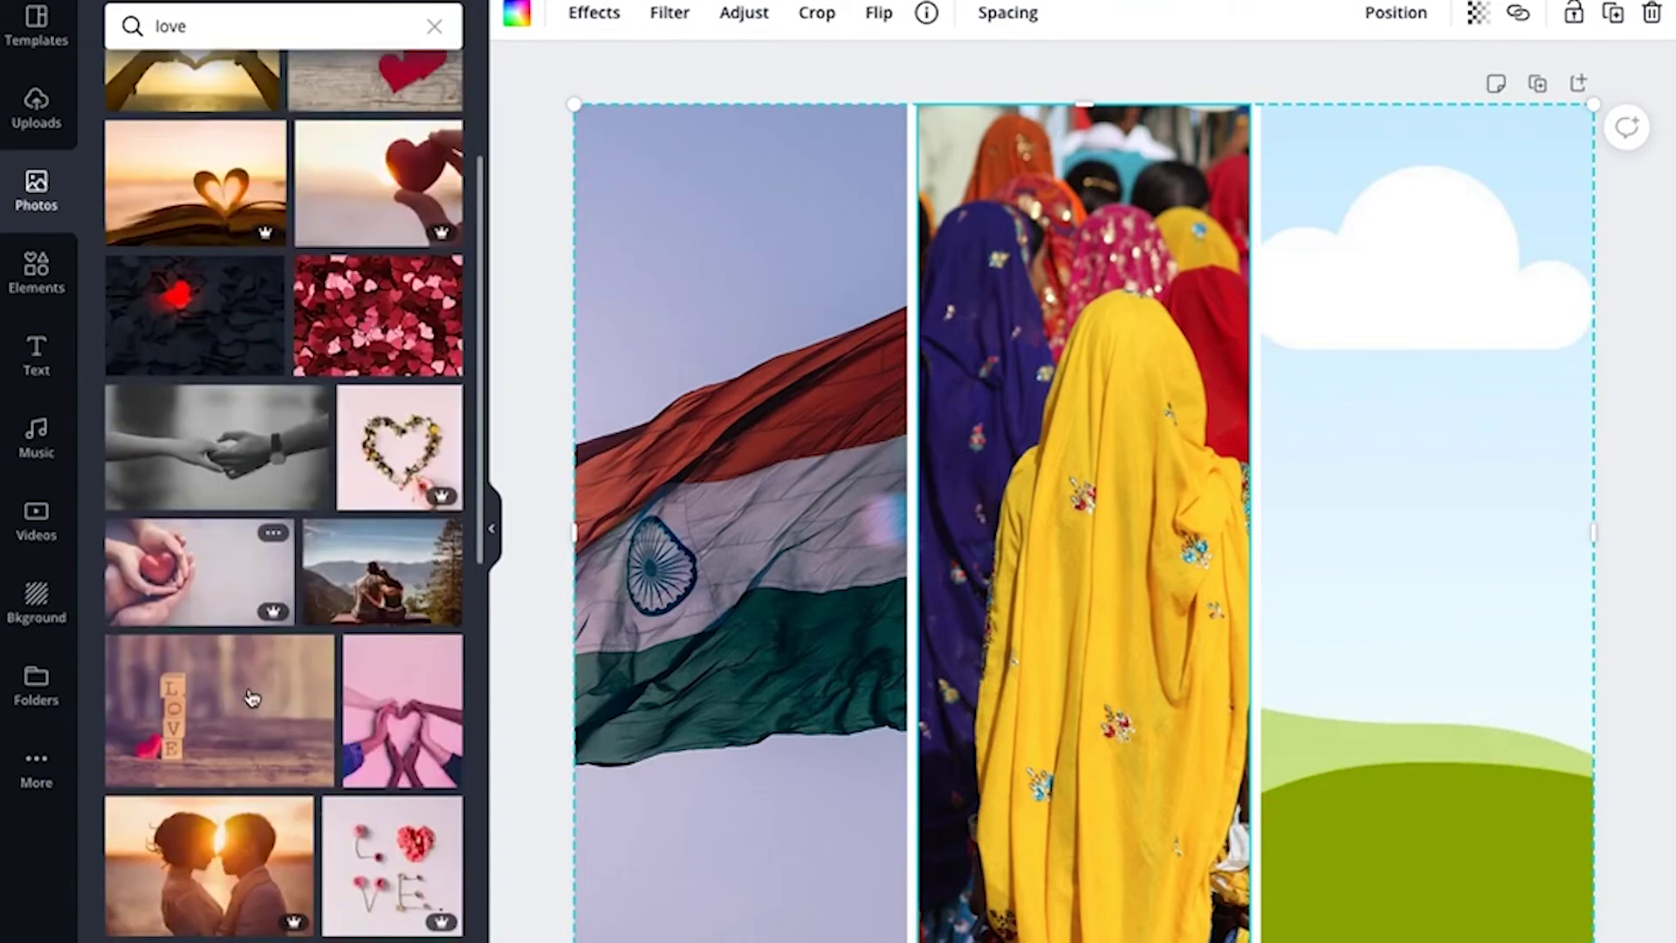
scroll(251, 697, down, 3)
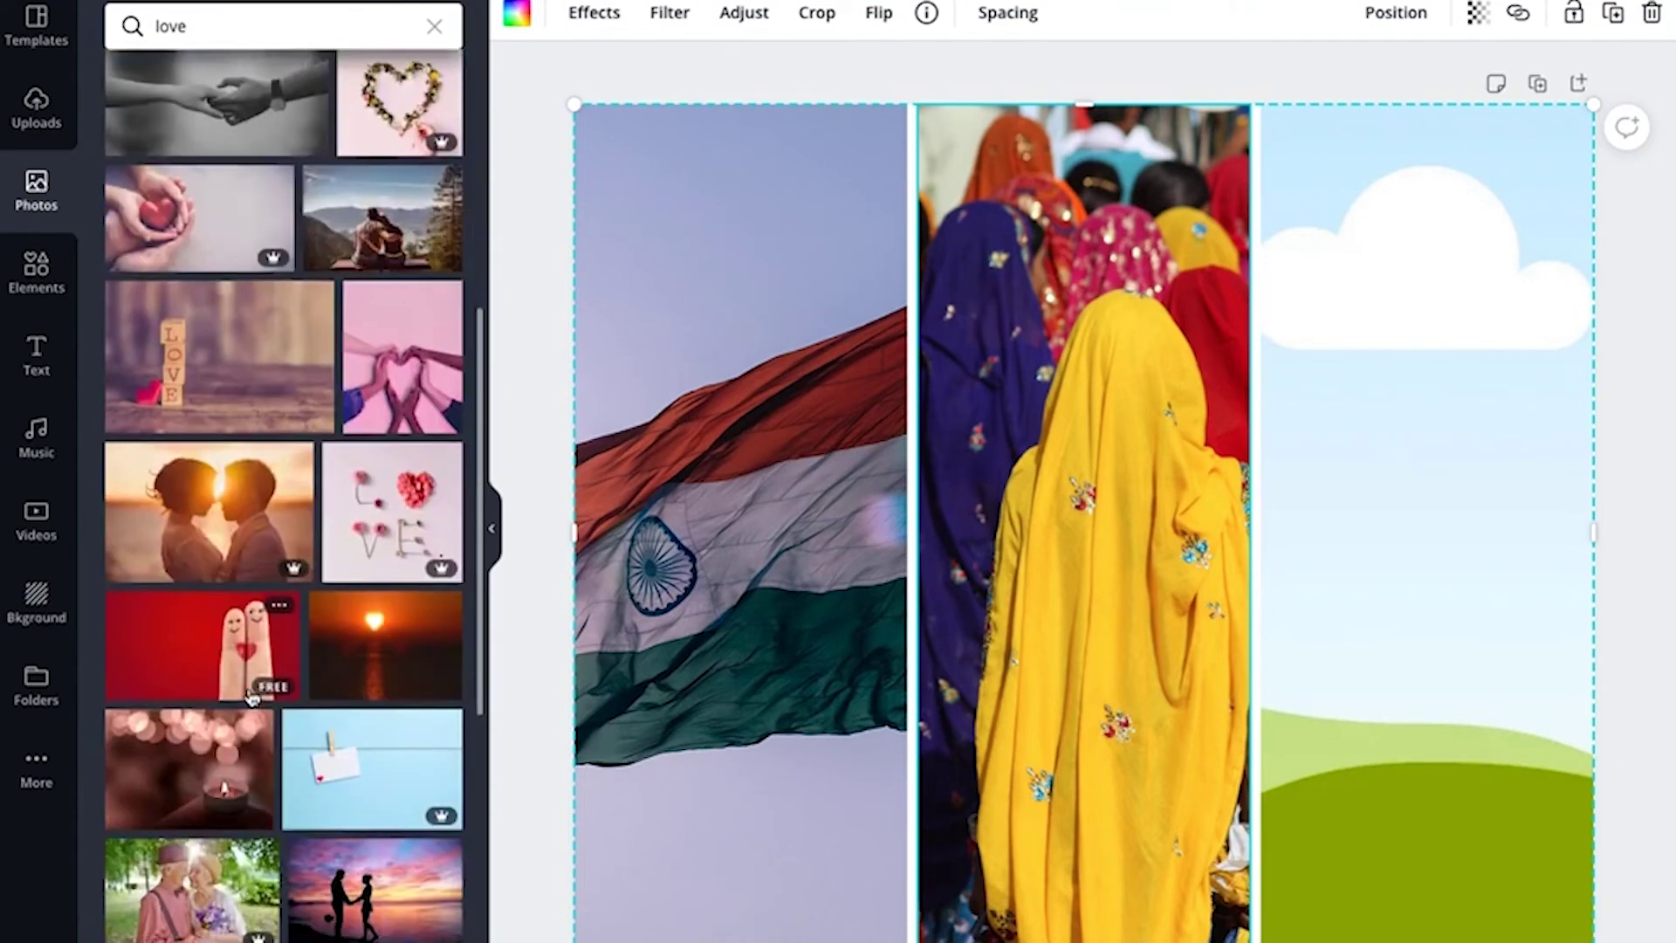
scroll(251, 696, down, 3)
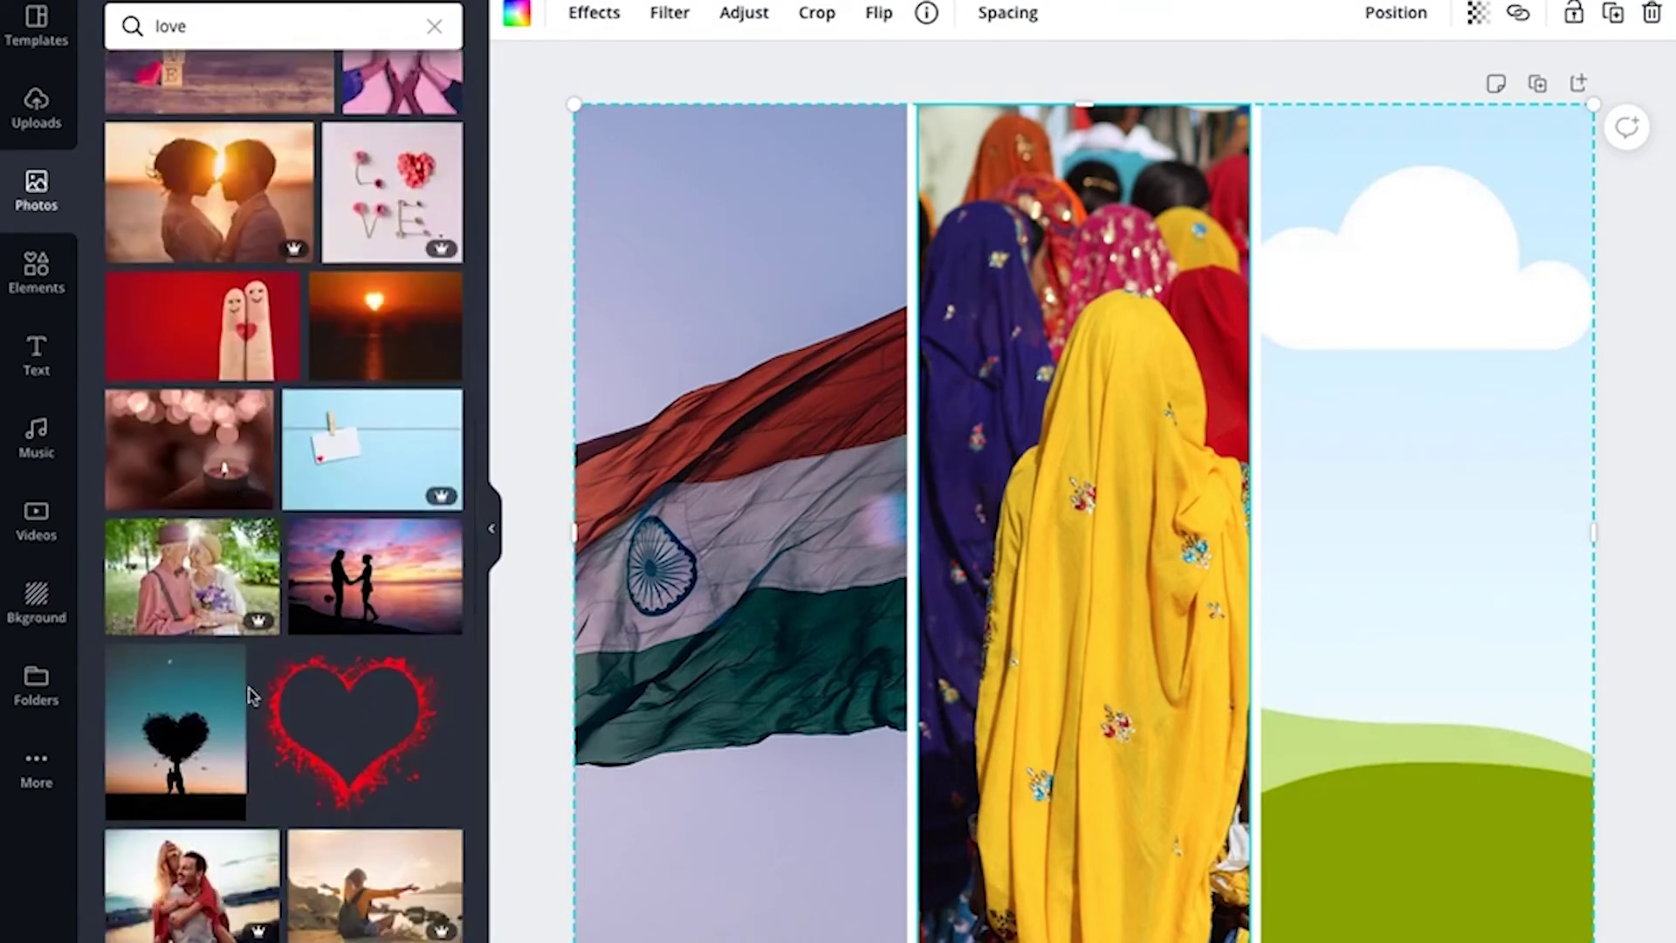
scroll(250, 696, up, 8)
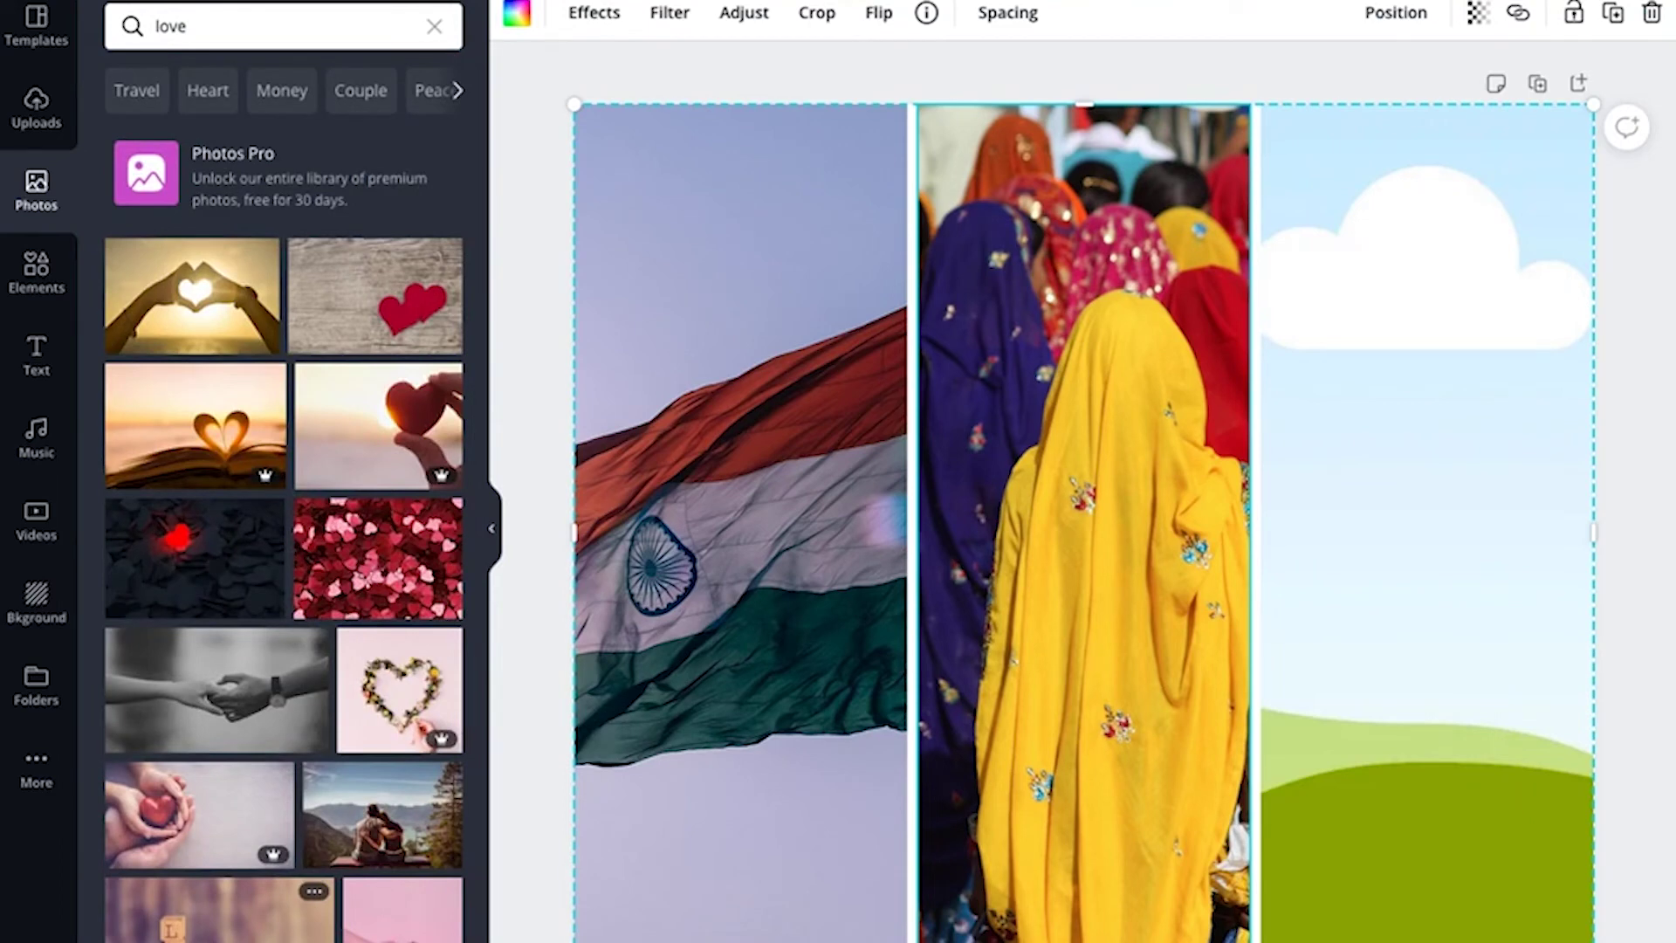
mouse_move(1102, 748)
mouse_down()
mouse_move(1322, 605)
mouse_move(1107, 712)
mouse_move(1102, 760)
mouse_up()
drag(218, 912, 1378, 530)
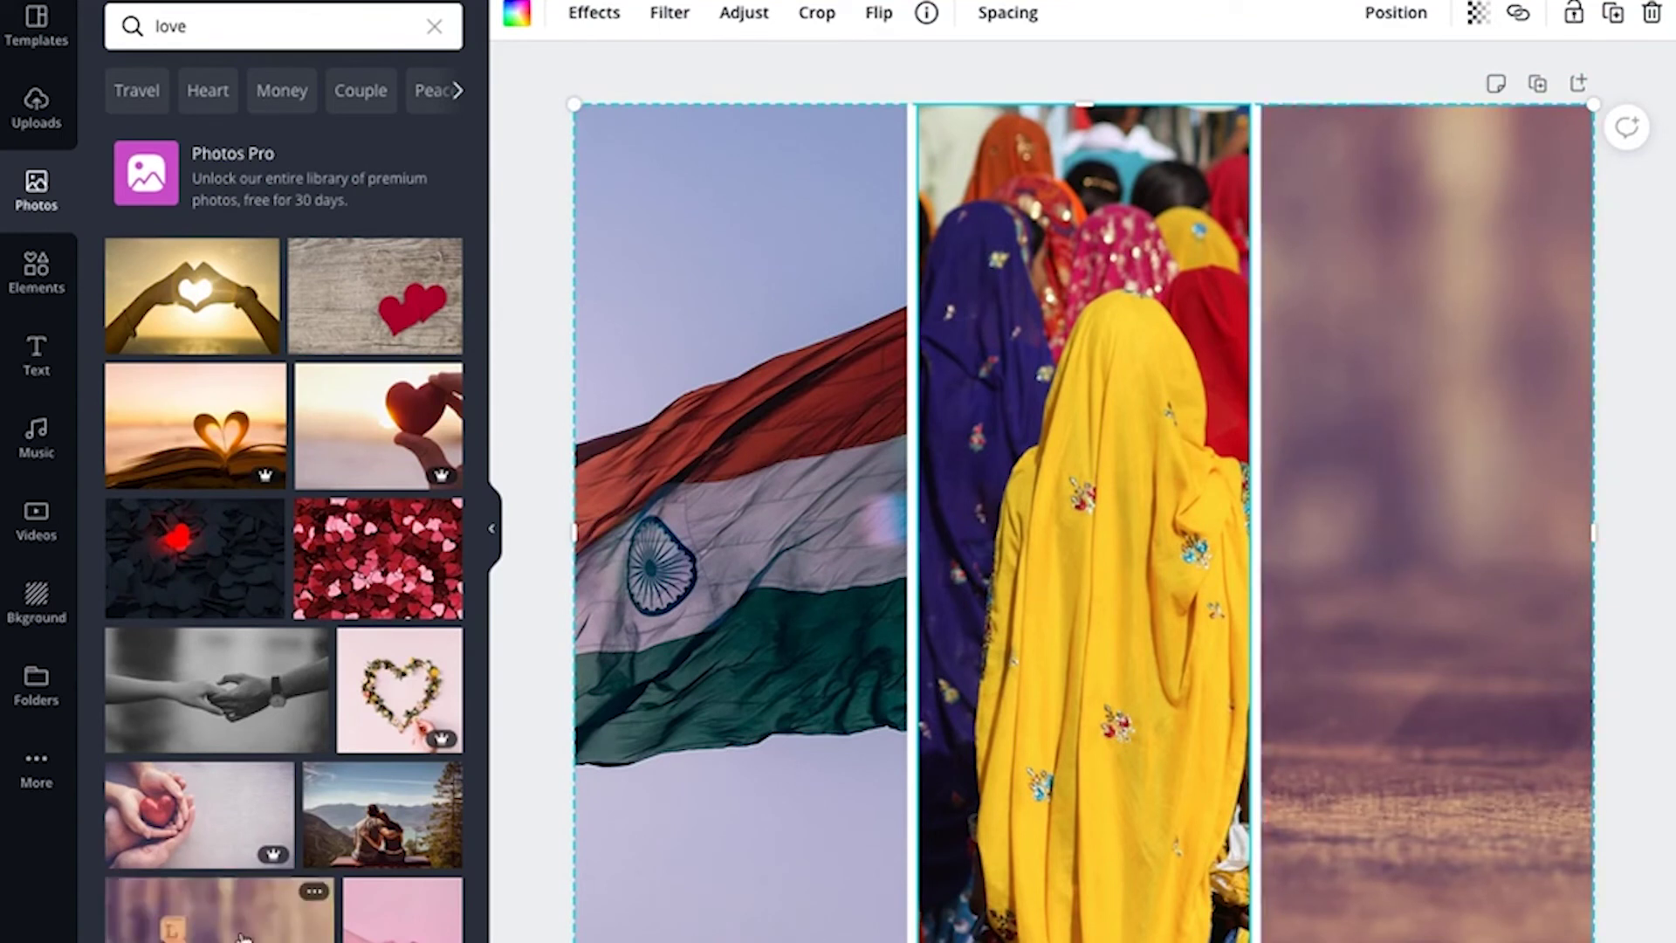
drag(1609, 530, 1592, 530)
Step: Try the photo of white LOVE letters against a lit wooden plank wall in the third grid column
scroll(280, 630, down, 3)
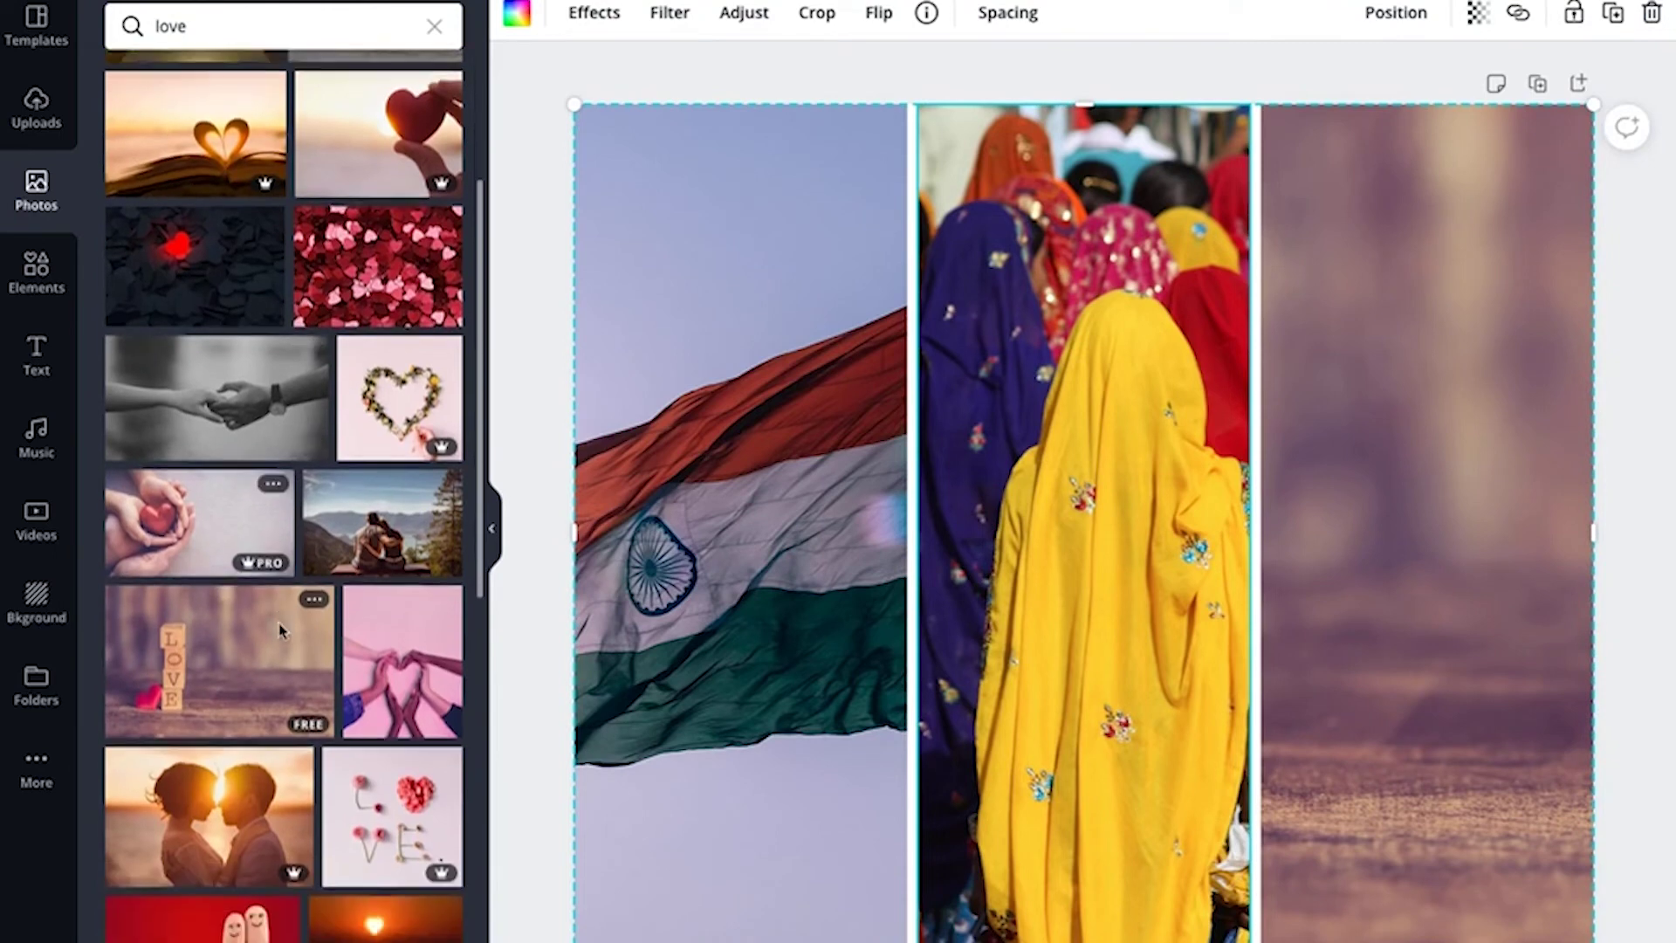
scroll(280, 630, down, 2)
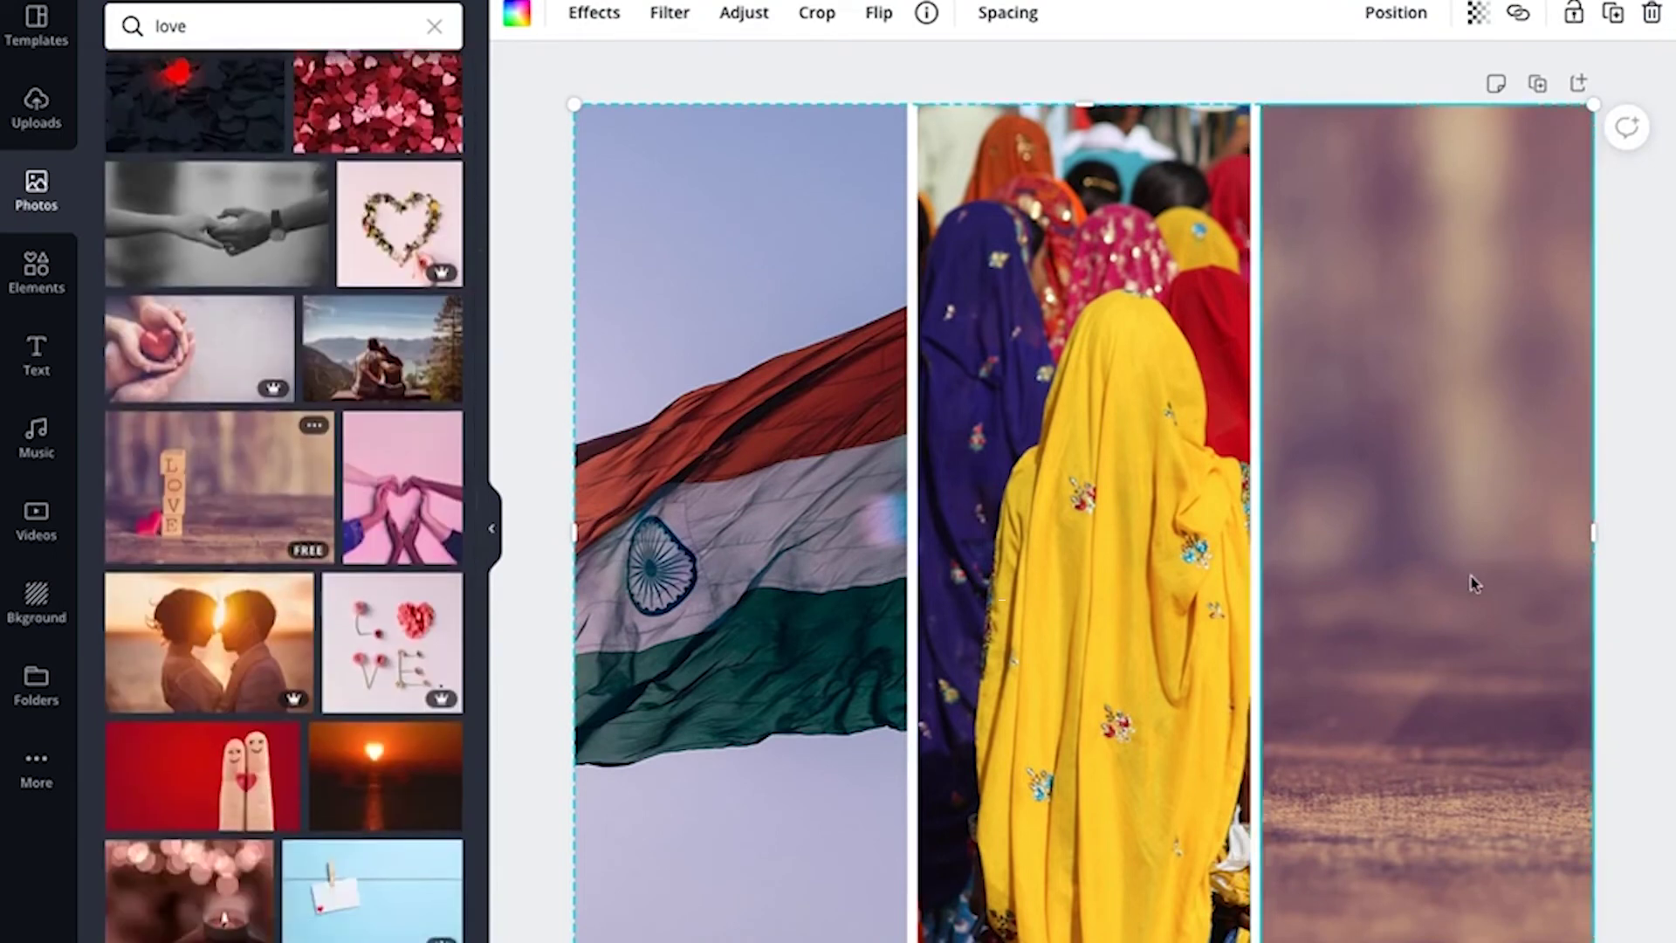
scroll(251, 815, down, 3)
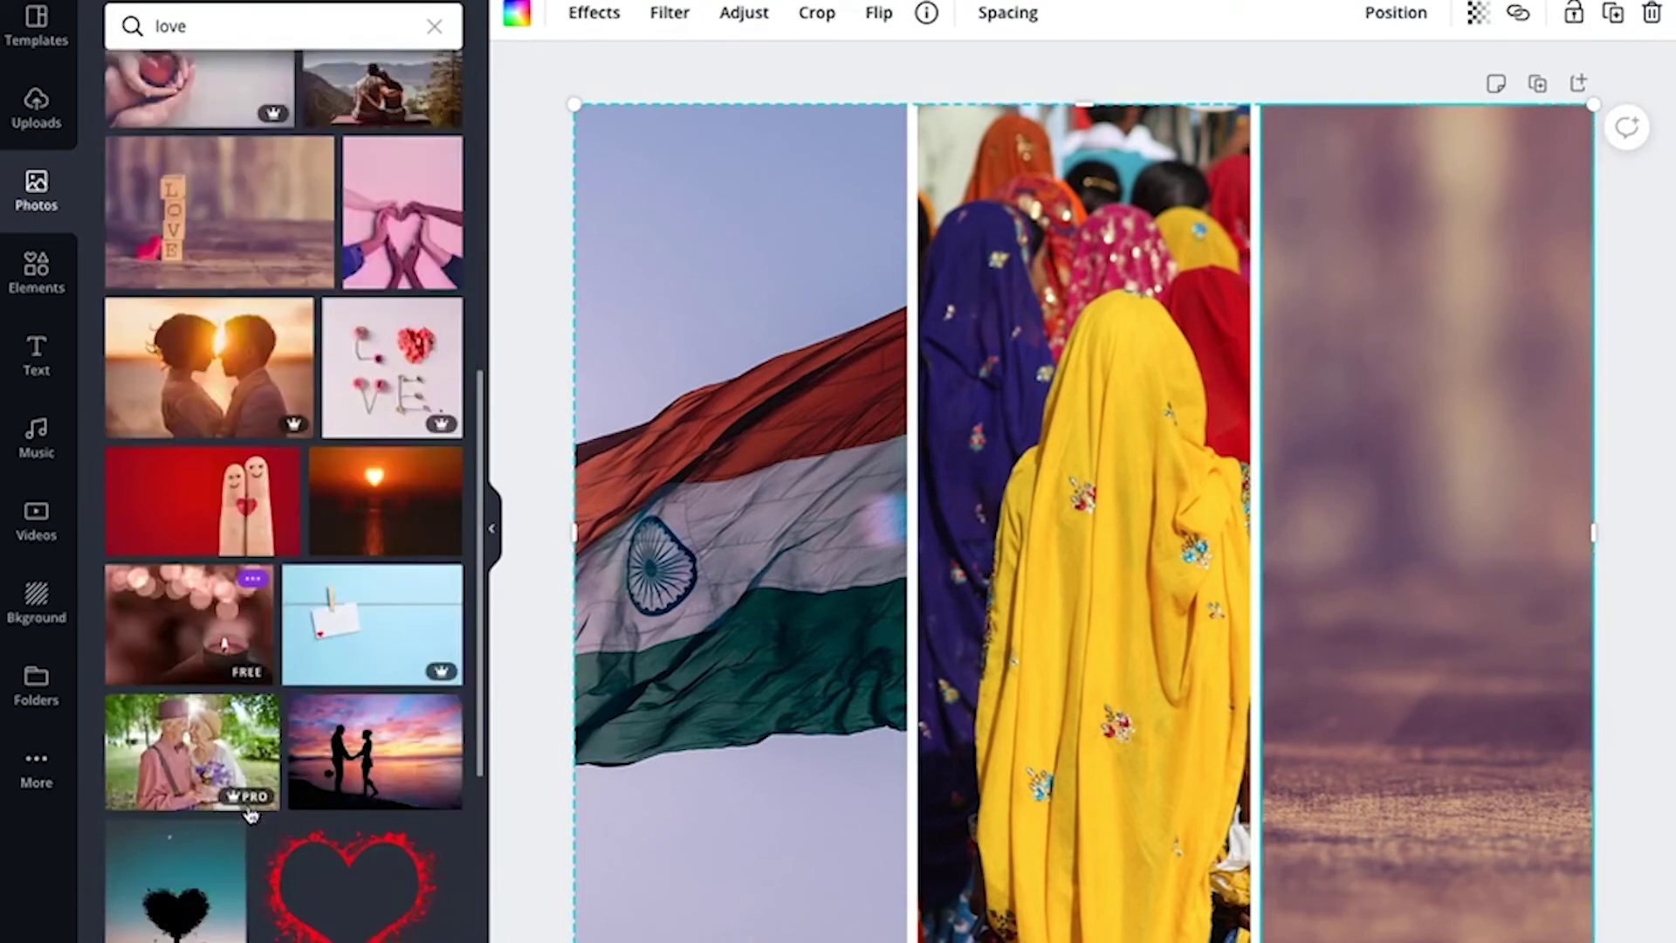
scroll(251, 815, down, 1)
scroll(250, 814, down, 5)
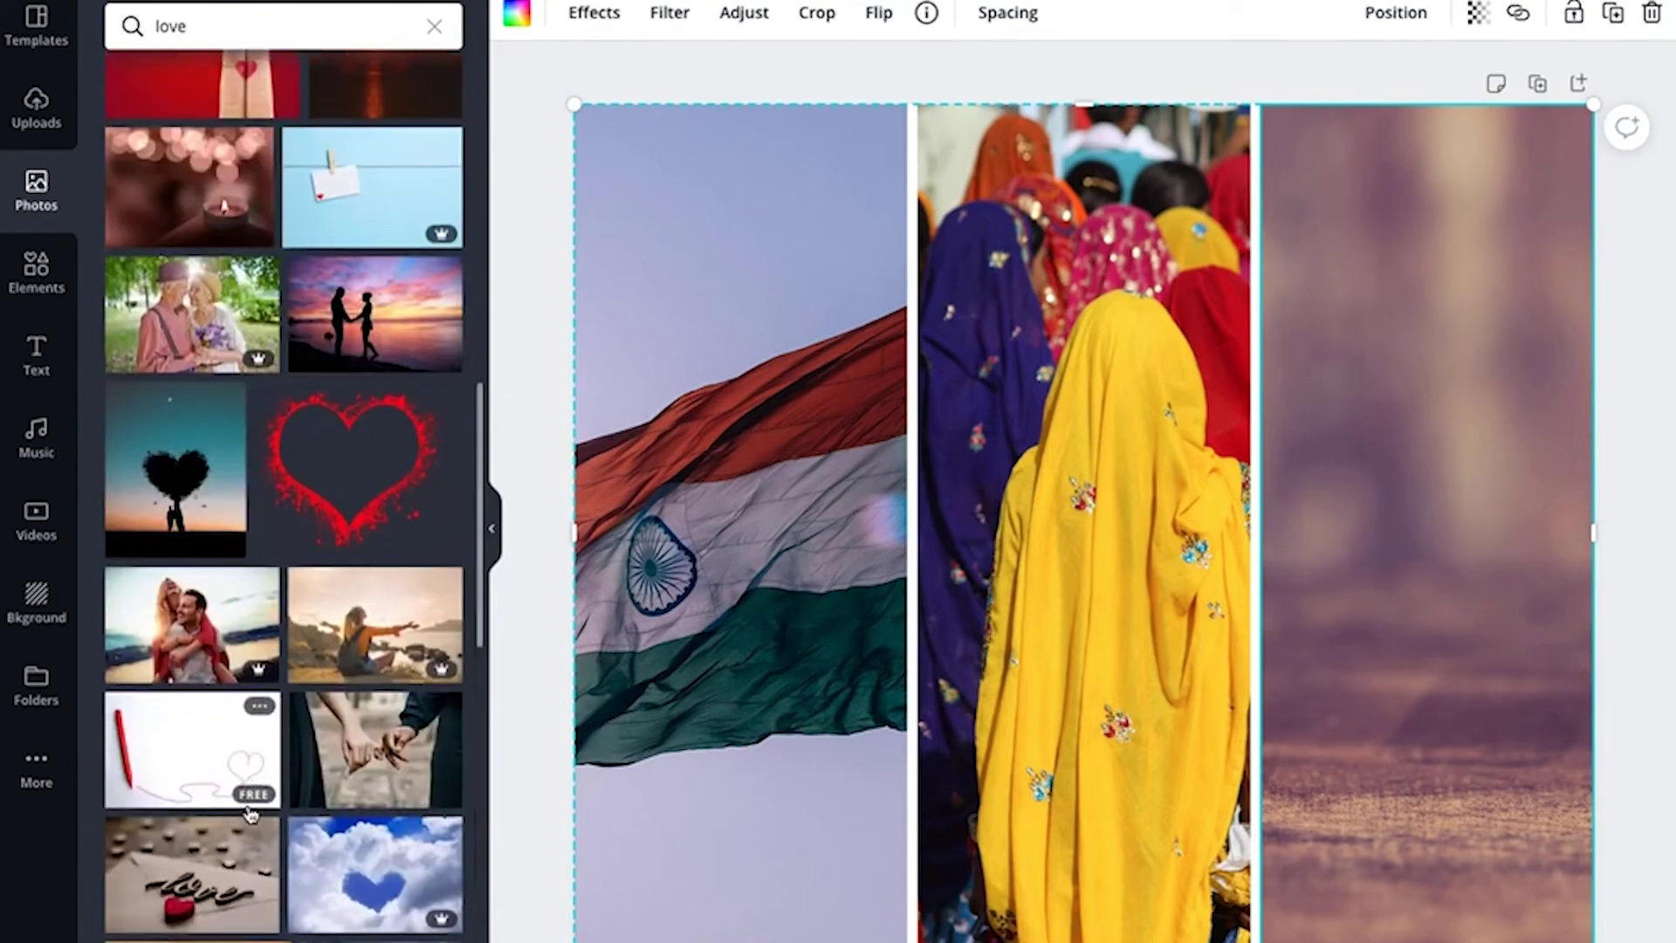
scroll(251, 815, down, 2)
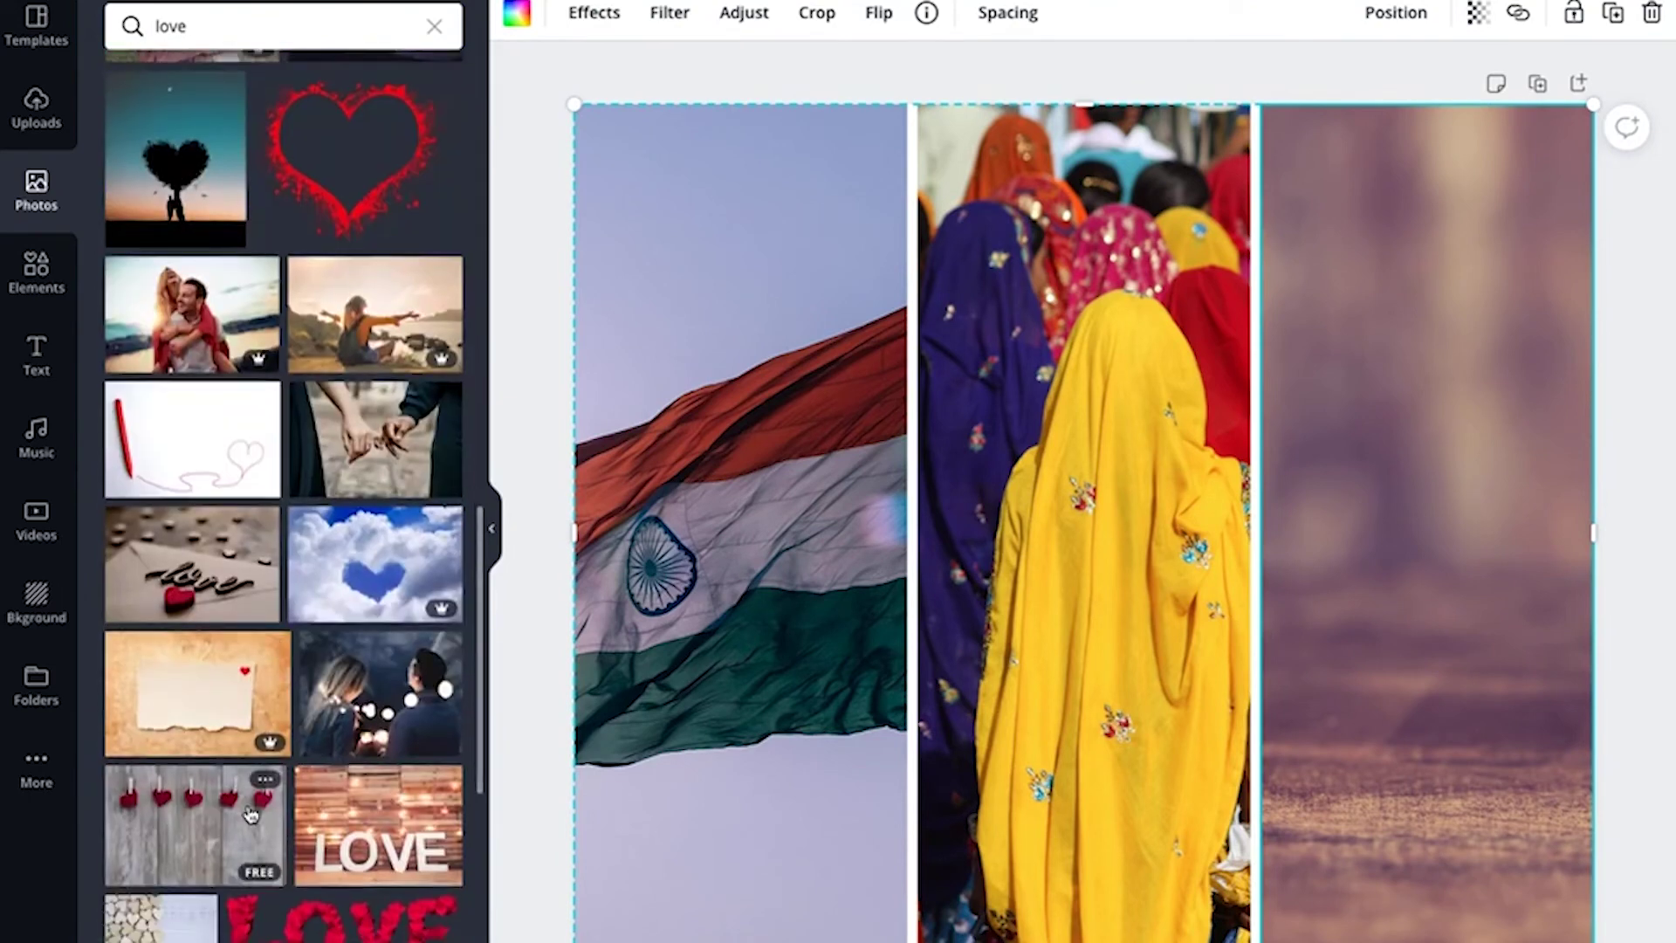
scroll(250, 814, down, 2)
scroll(251, 814, down, 2)
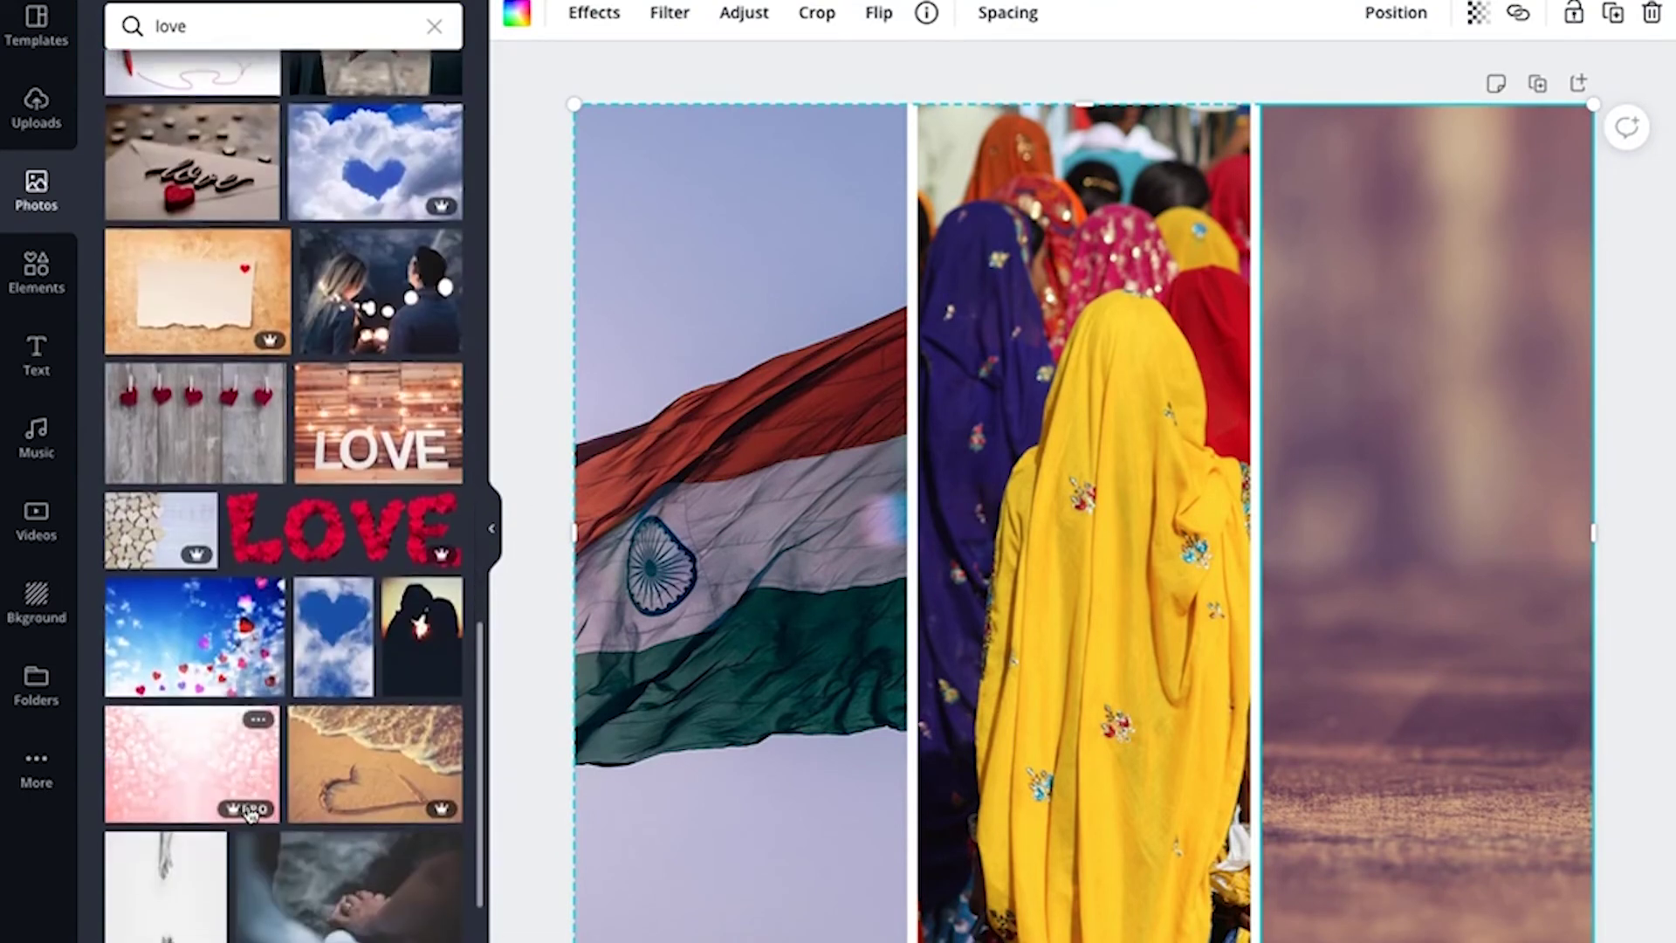
drag(415, 417, 1404, 474)
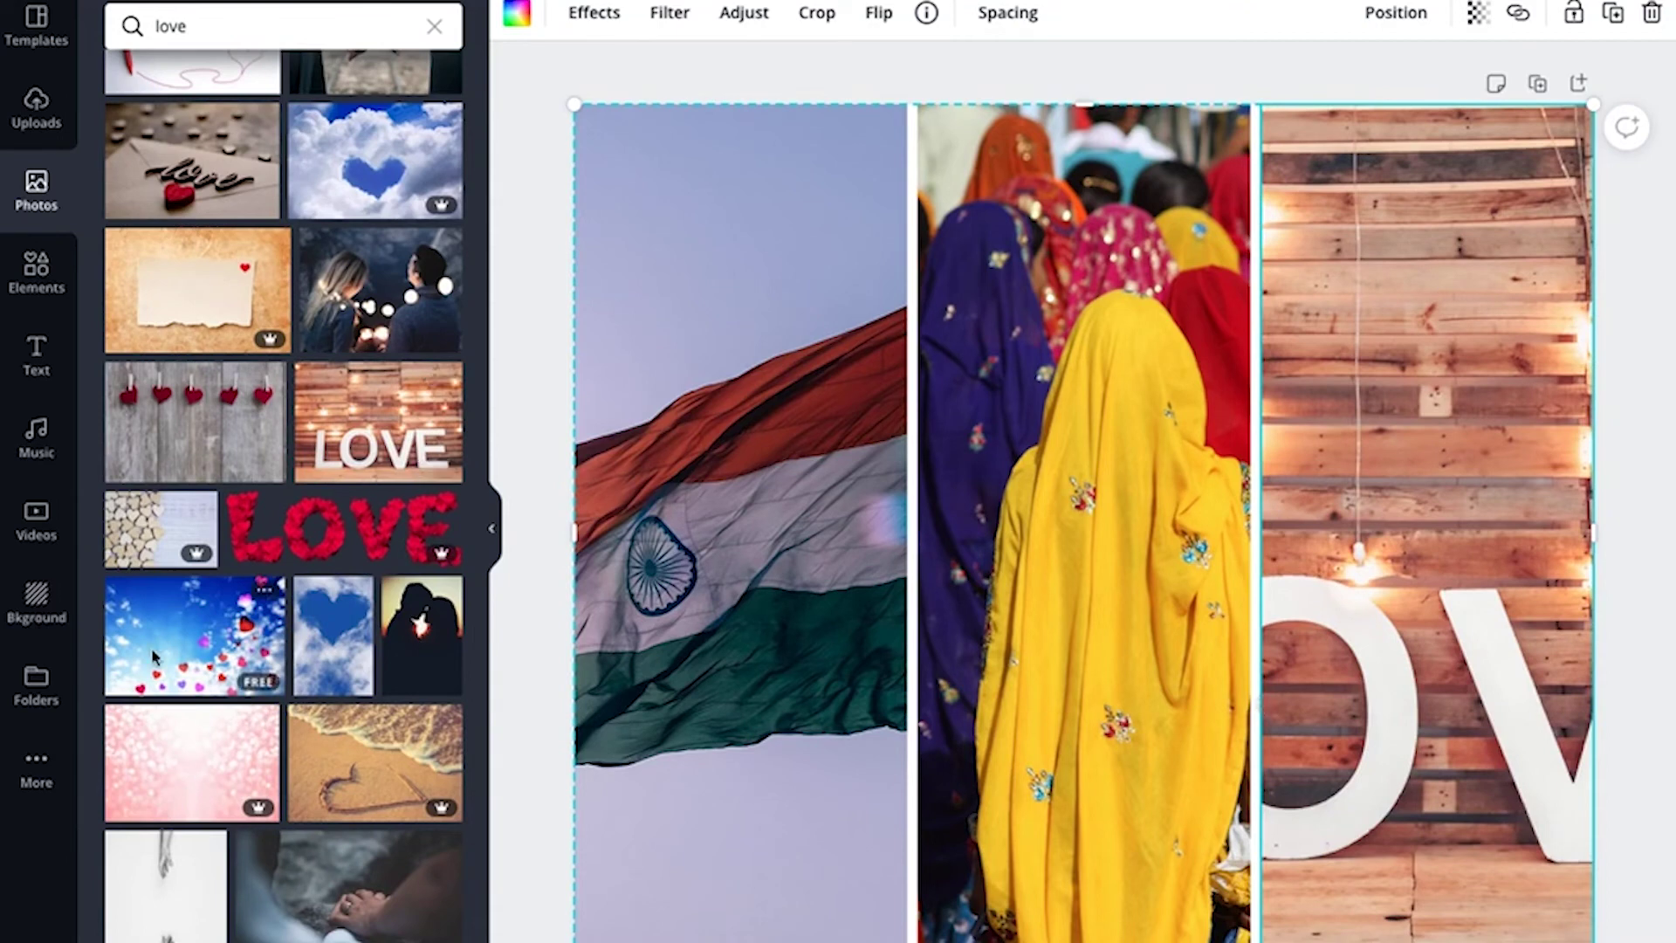
Step: Fill the third grid column with the free love photo of two red heart outlines on a blurred beige and blue background
scroll(153, 659, down, 2)
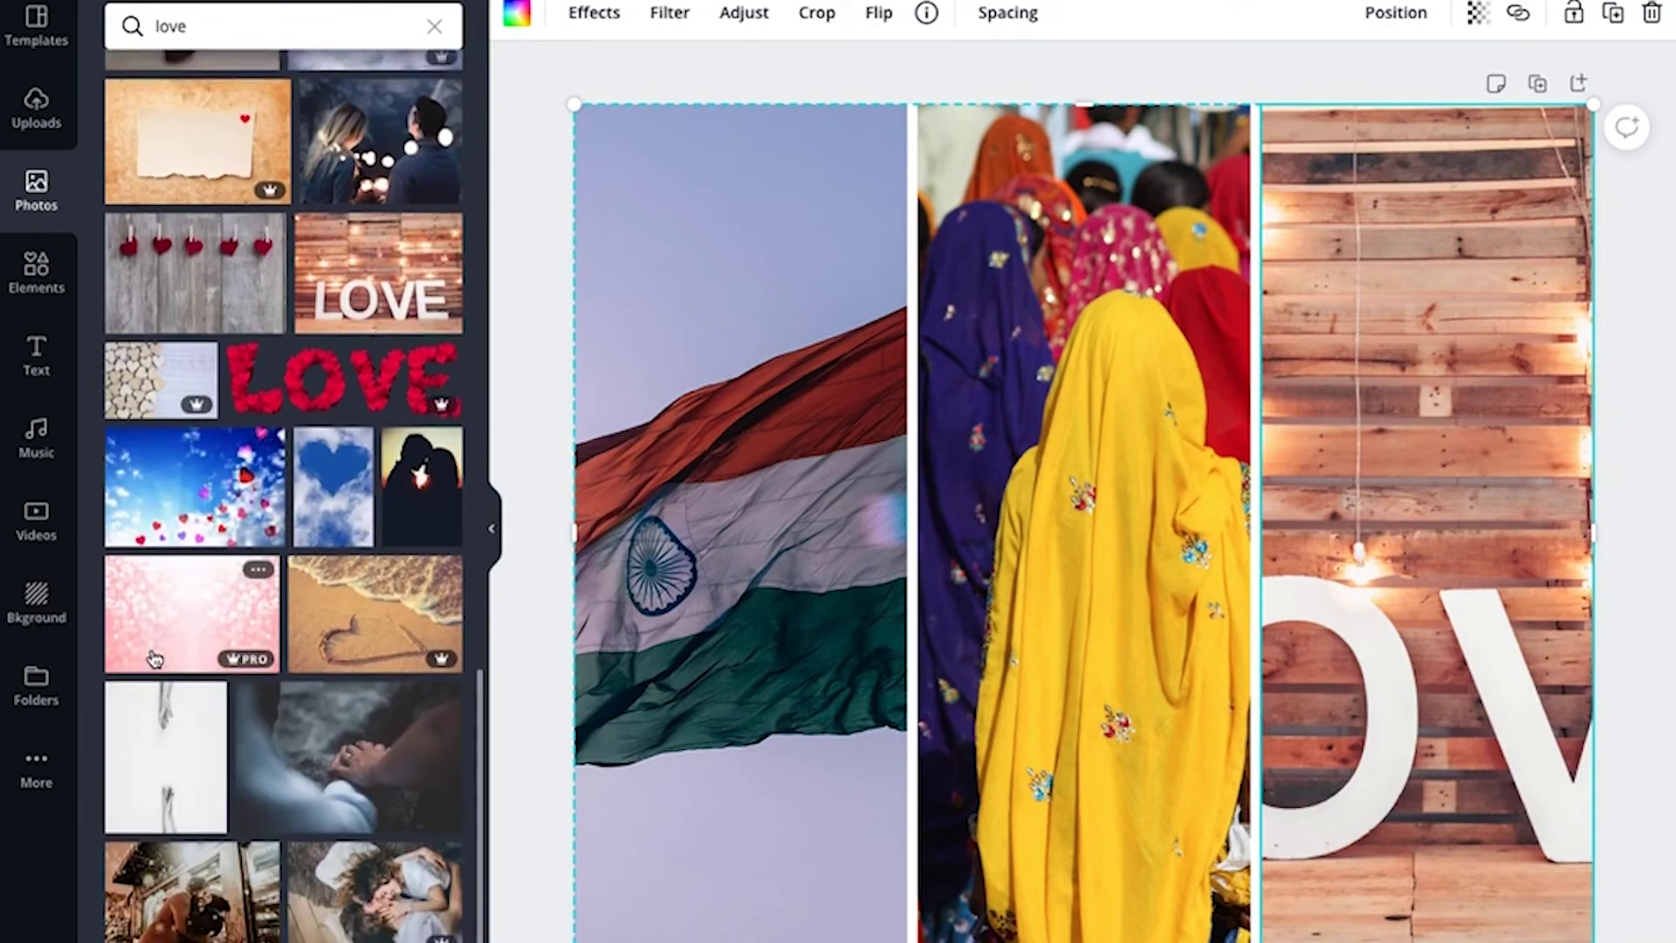
scroll(154, 658, down, 2)
scroll(154, 658, down, 4)
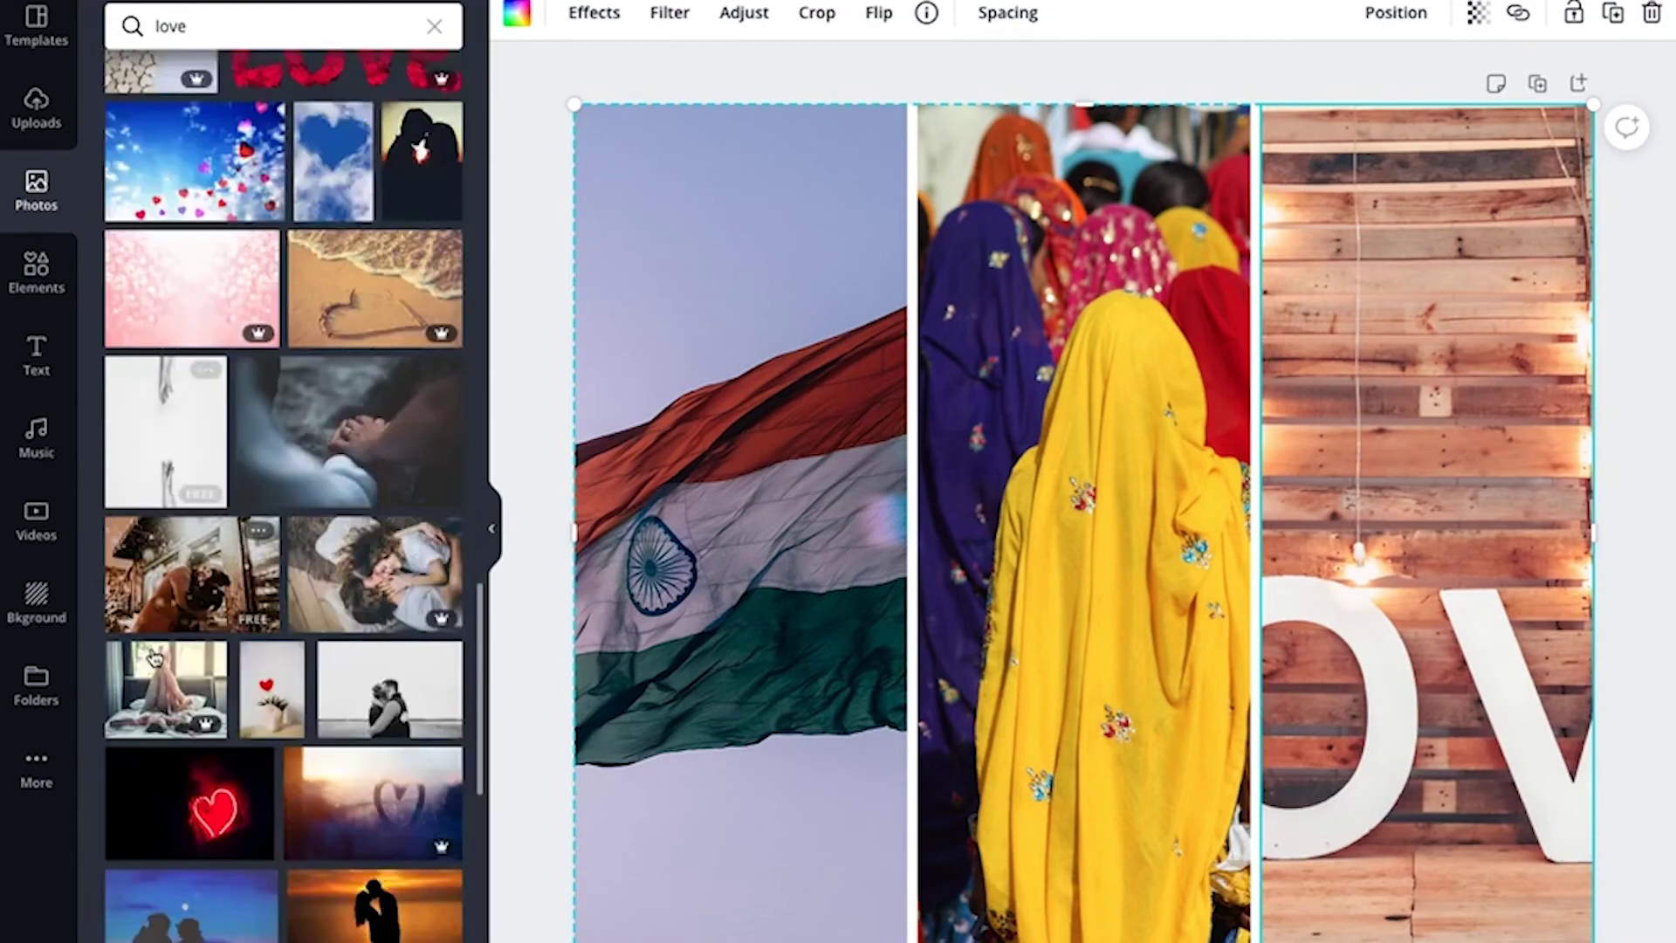
scroll(153, 658, down, 2)
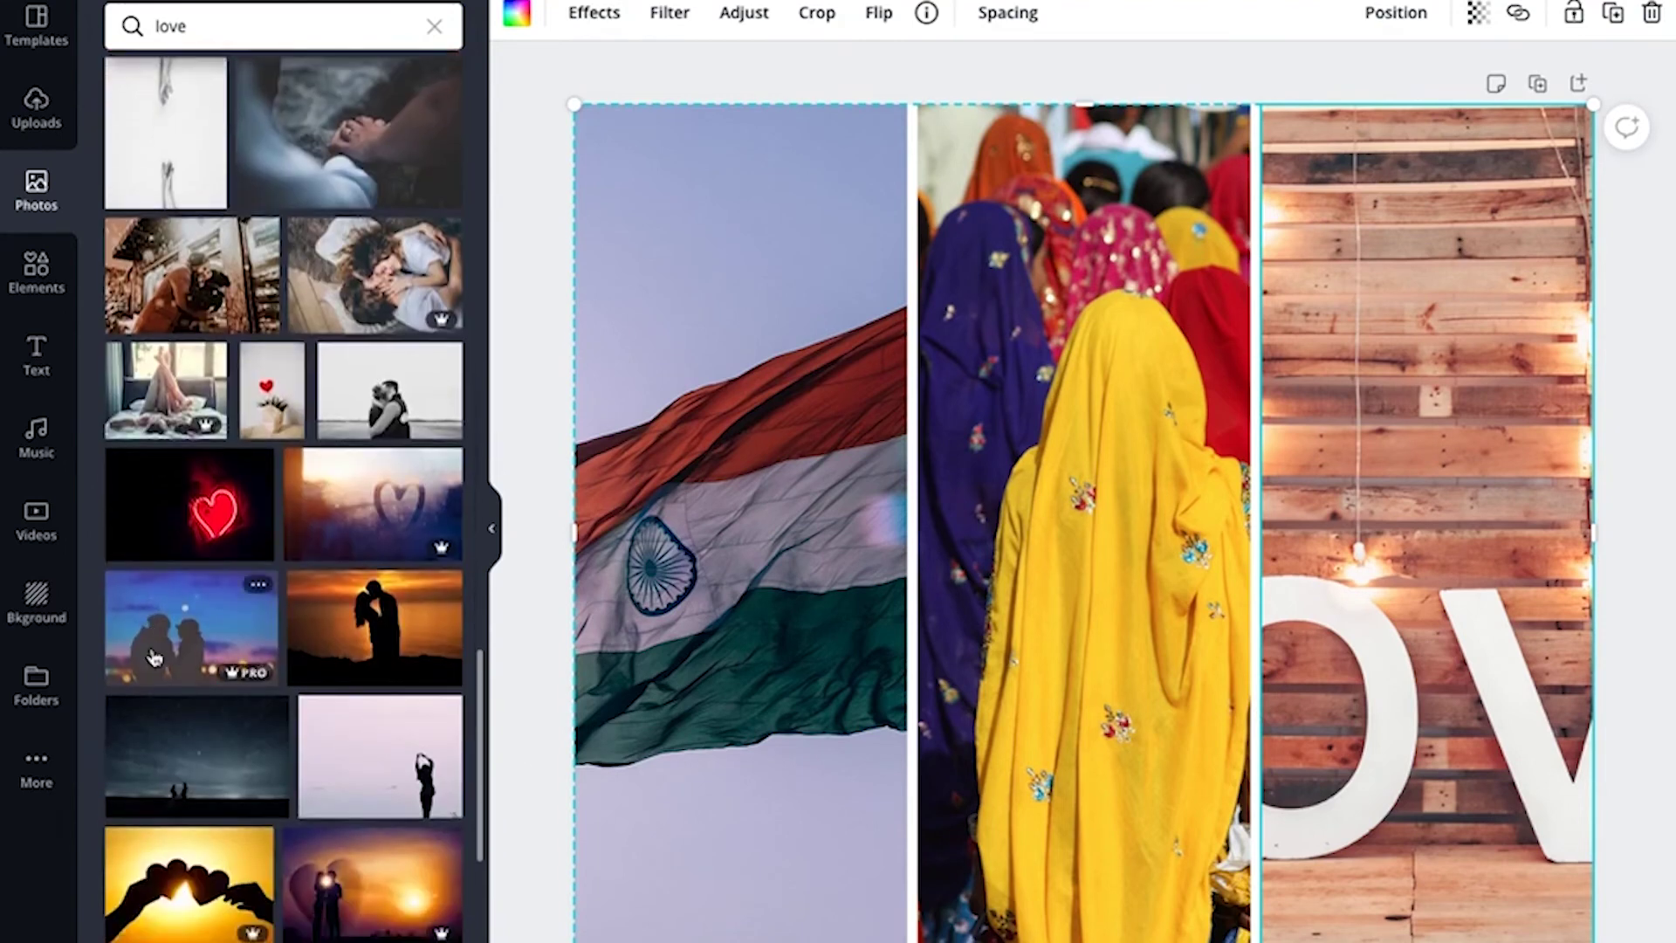
scroll(154, 658, down, 4)
scroll(153, 658, down, 3)
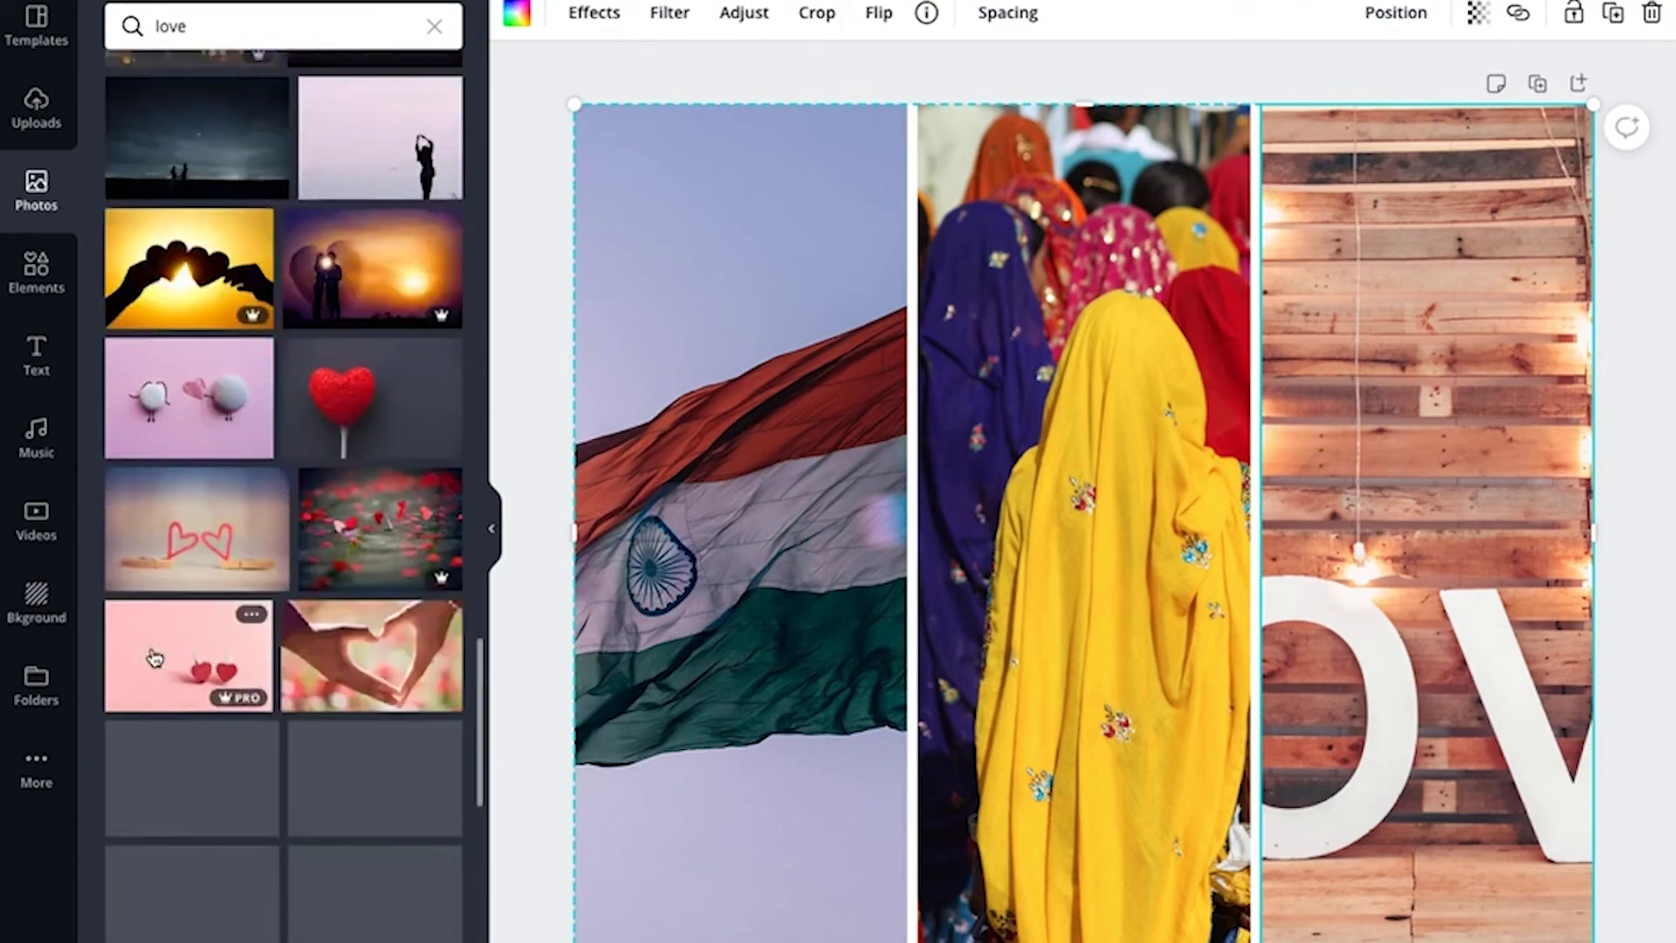
drag(209, 551, 1358, 486)
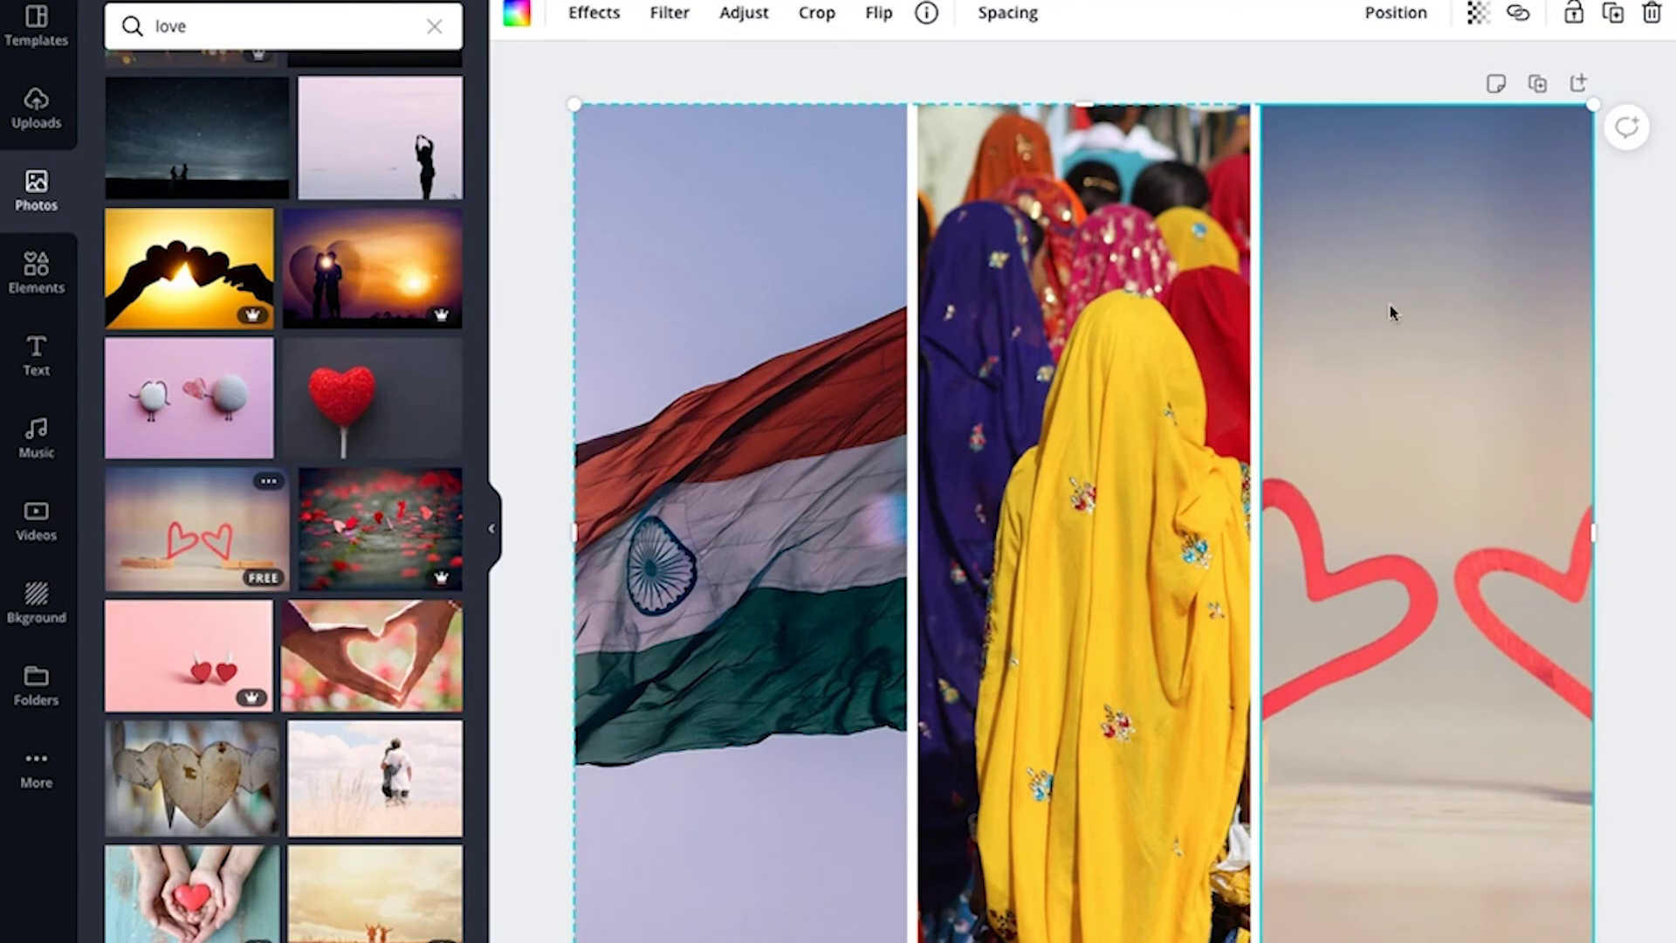
click(1632, 649)
click(1294, 628)
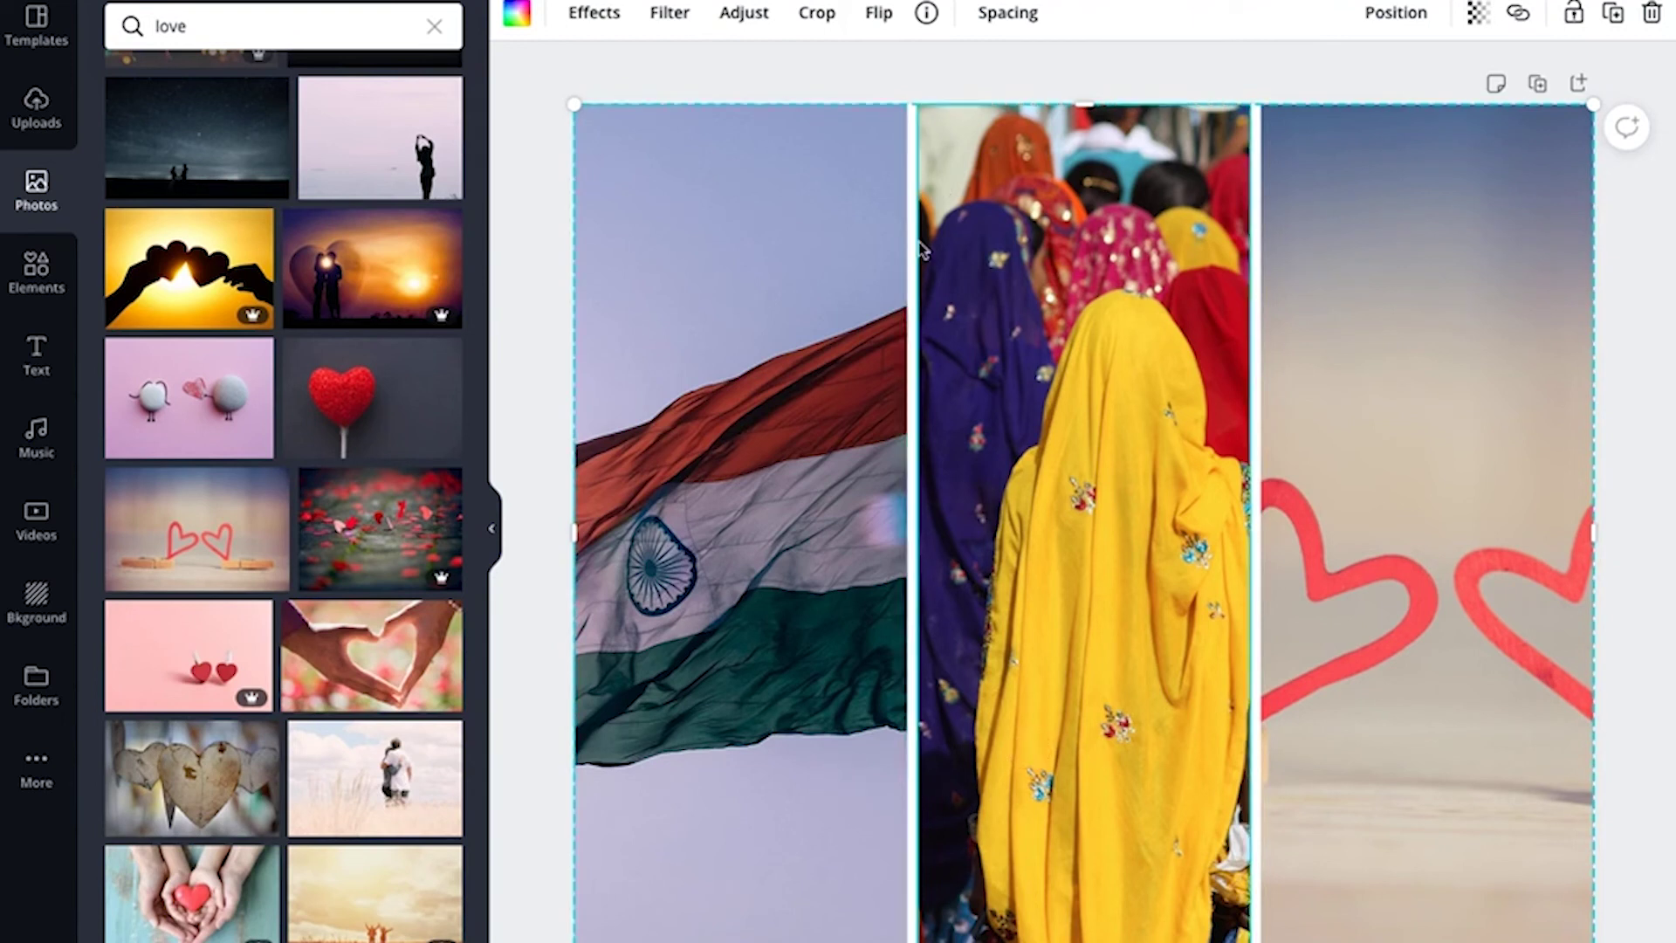
click(1329, 292)
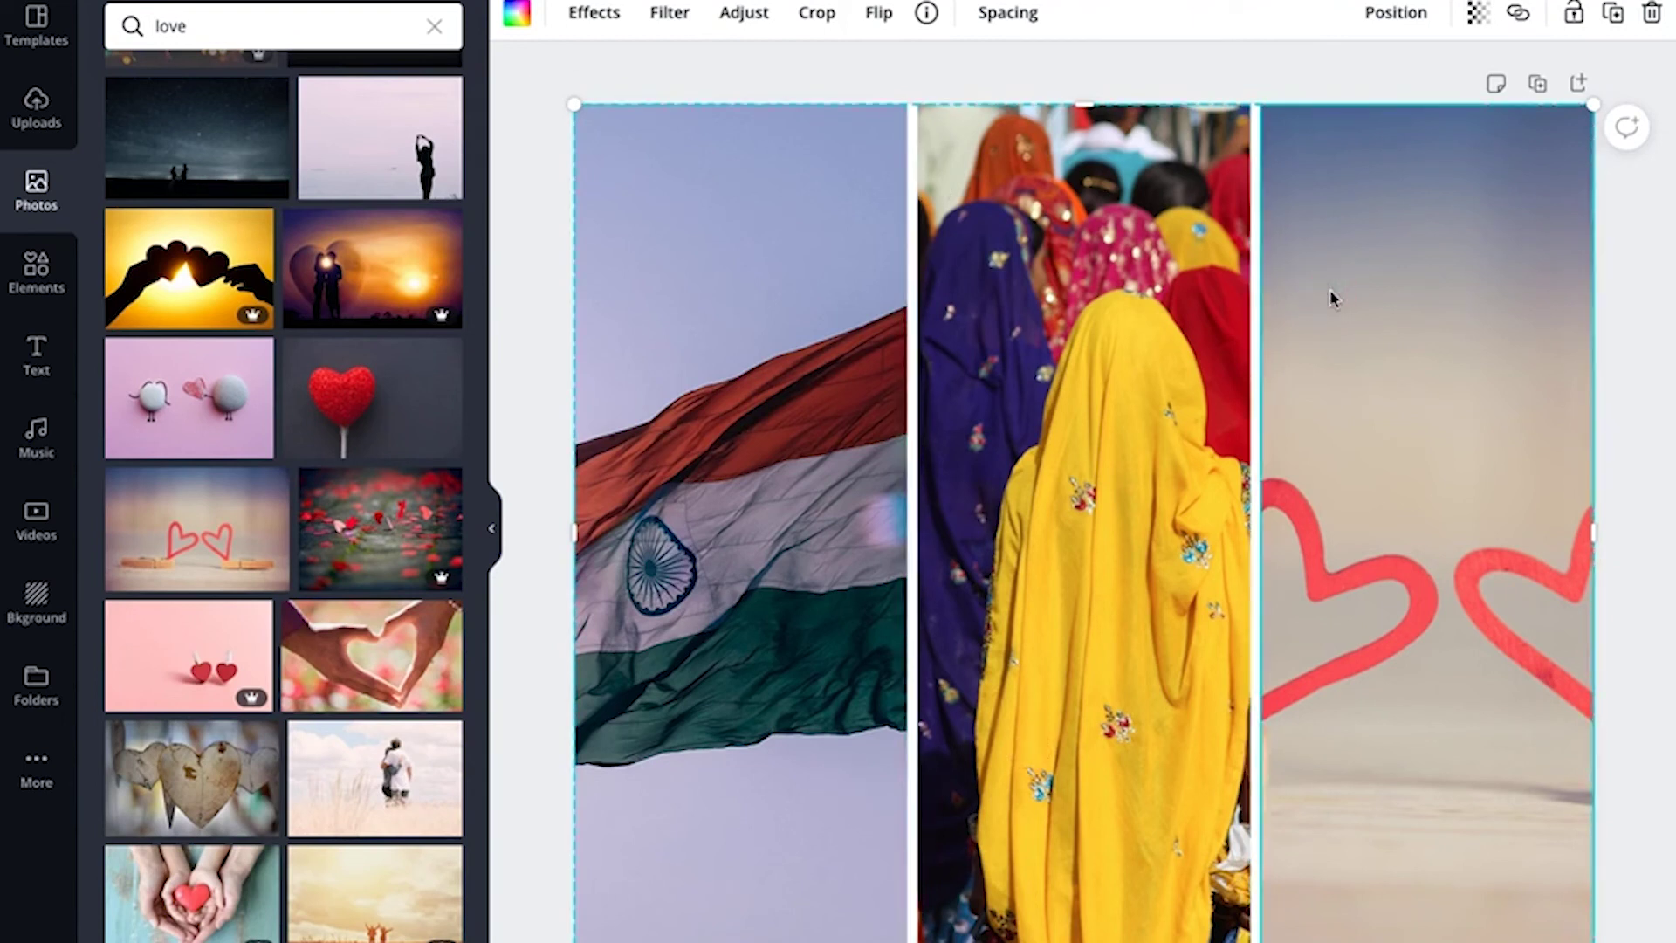